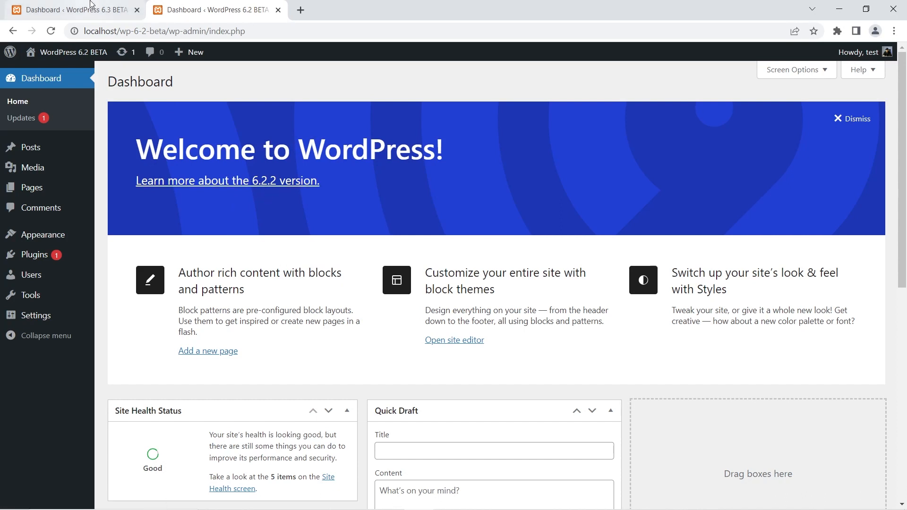
# Open the installed themes page of the WordPress 6.2 site and examine the options offered for each theme.
pyautogui.click(127, 12)
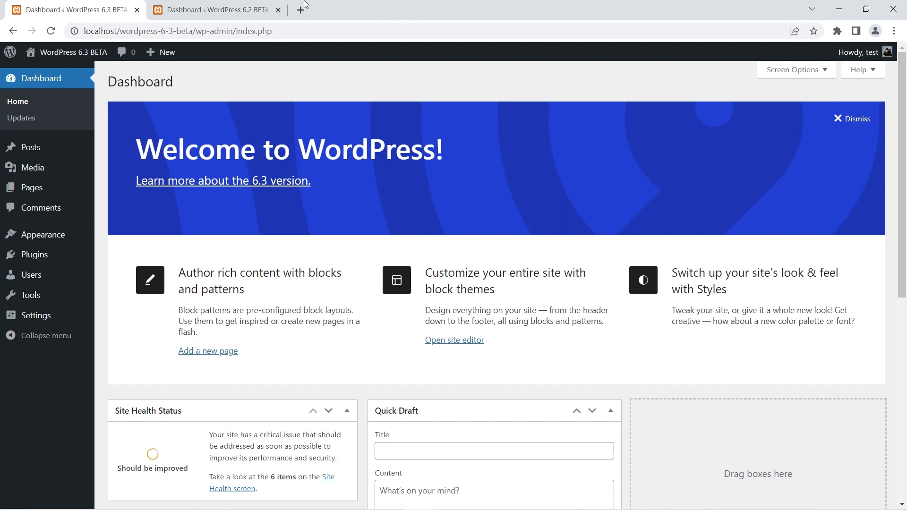
pyautogui.click(265, 5)
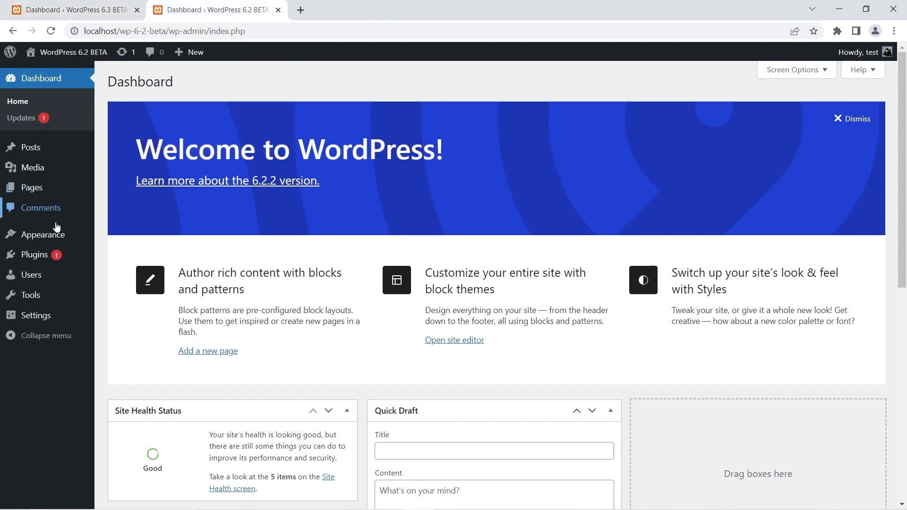
pyautogui.moveTo(55, 237)
pyautogui.click(131, 237)
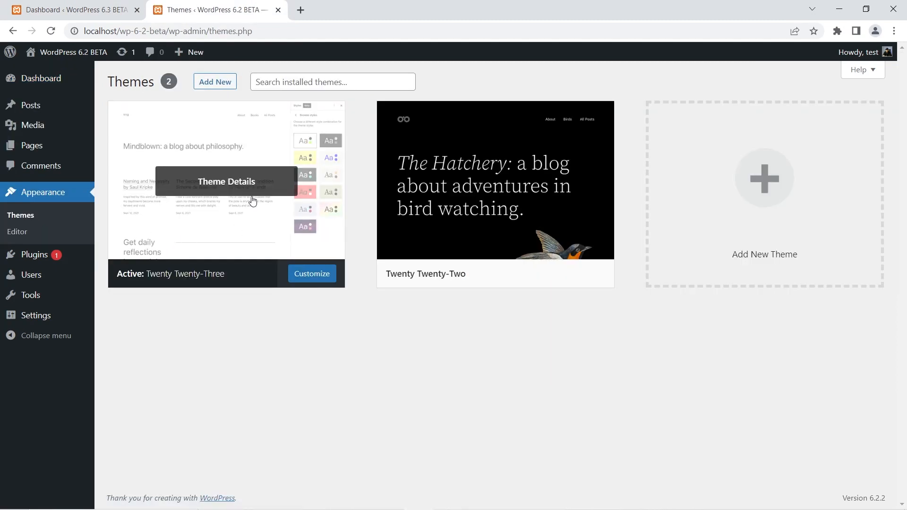
pyautogui.moveTo(435, 233)
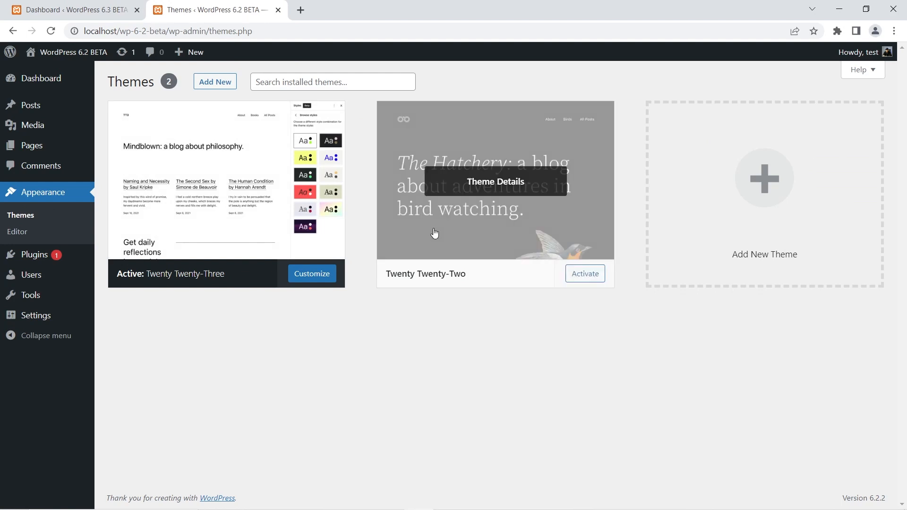
pyautogui.moveTo(234, 247)
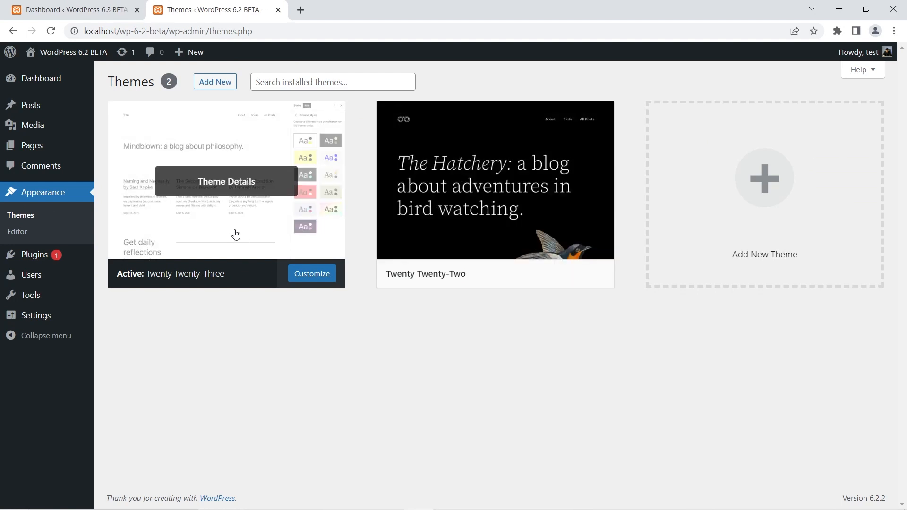
pyautogui.moveTo(497, 185)
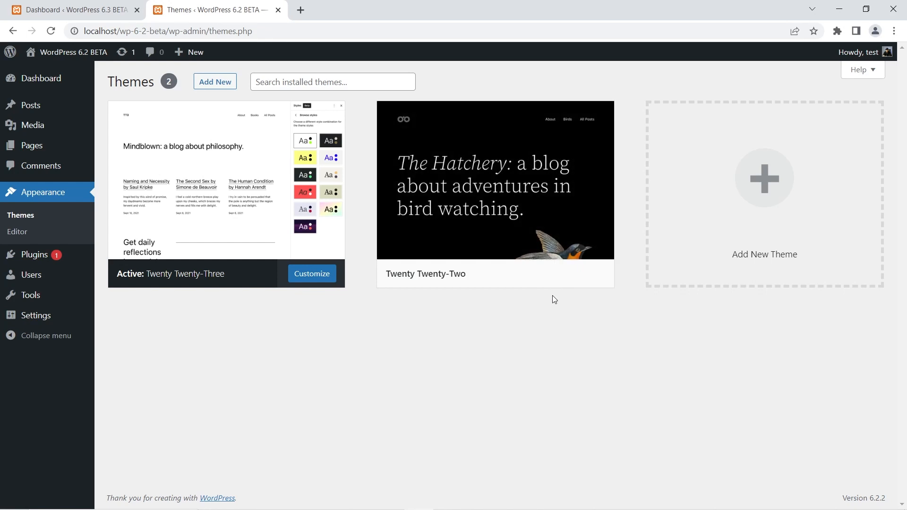
# Open the installed themes page of the WordPress 6.3 site and compare its Twenty Twenty-Two options with those on the 6.2 site.
pyautogui.click(63, 6)
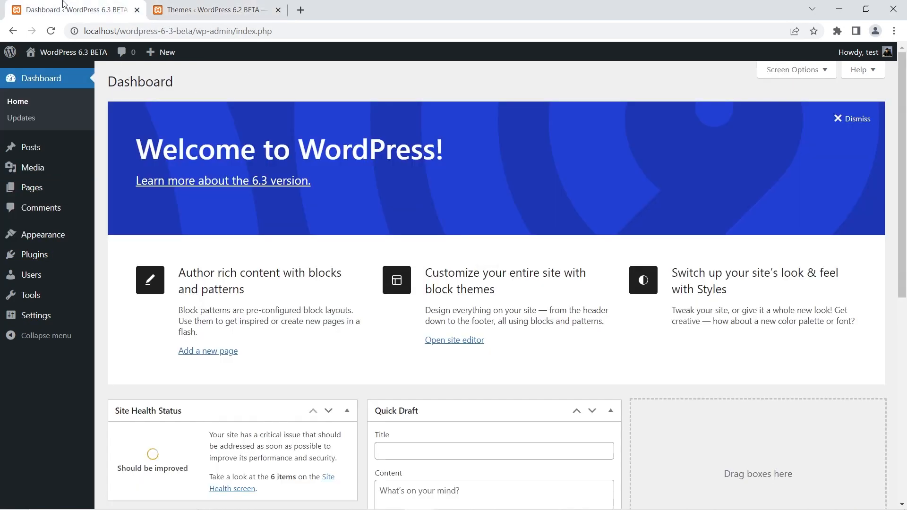
pyautogui.moveTo(44, 235)
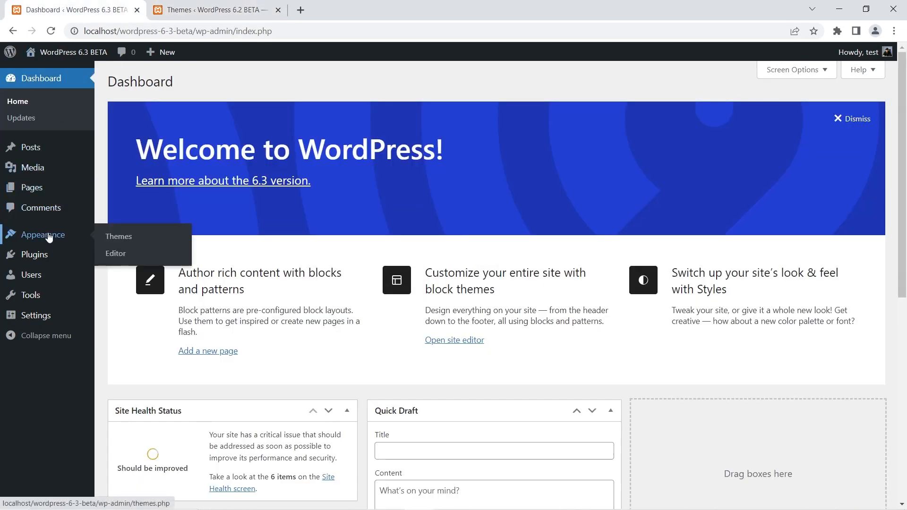
pyautogui.click(127, 237)
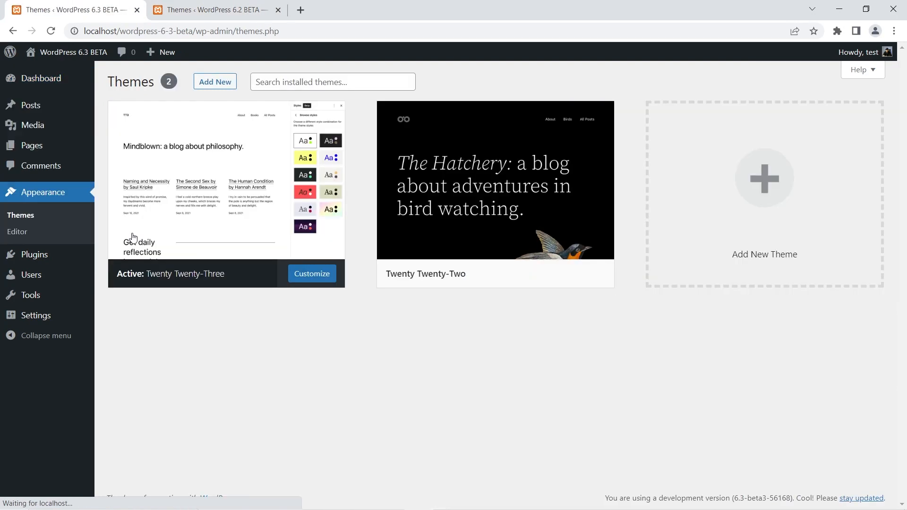
pyautogui.moveTo(398, 181)
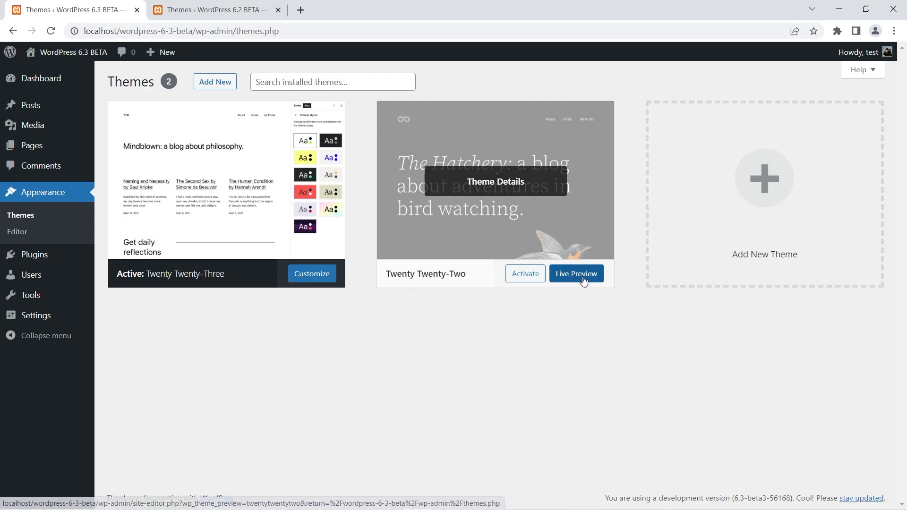
pyautogui.click(184, 10)
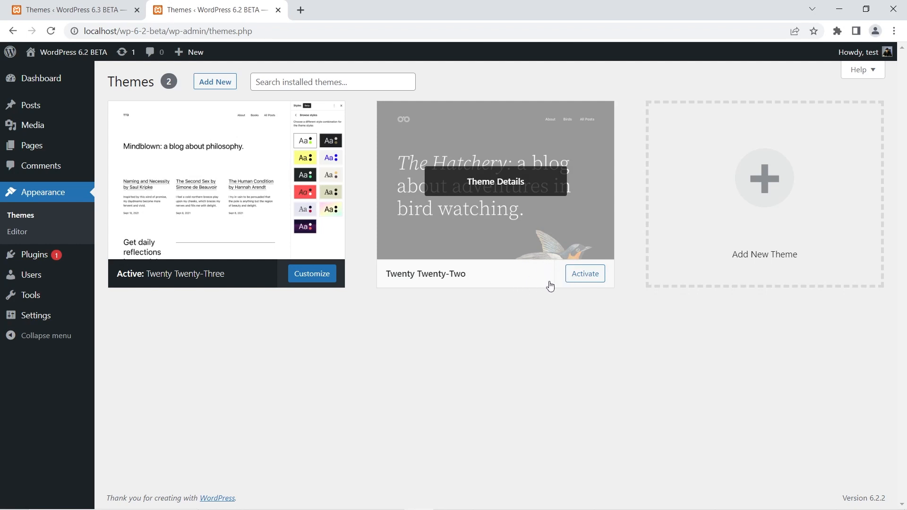
pyautogui.click(13, 6)
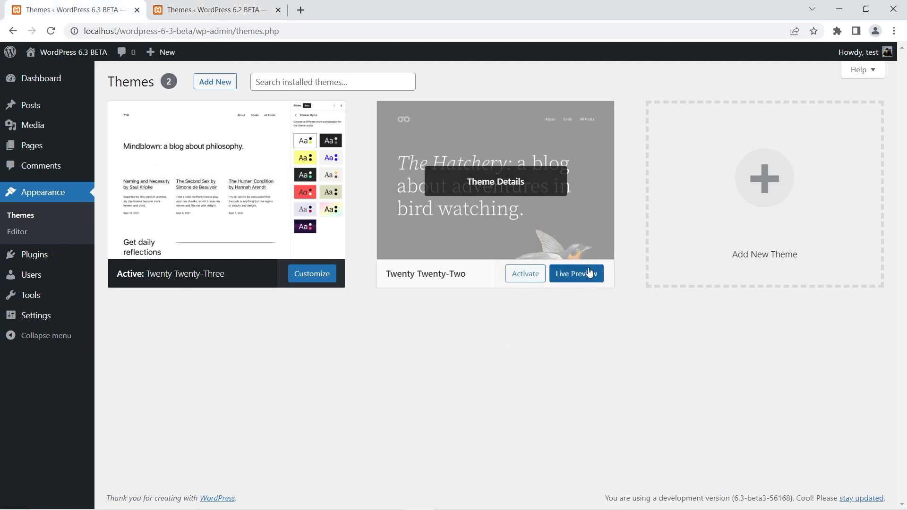
# Open the live preview of the Twenty Twenty-Two theme on the 6.3 site and look through the previewed Sample Page.
pyautogui.click(581, 277)
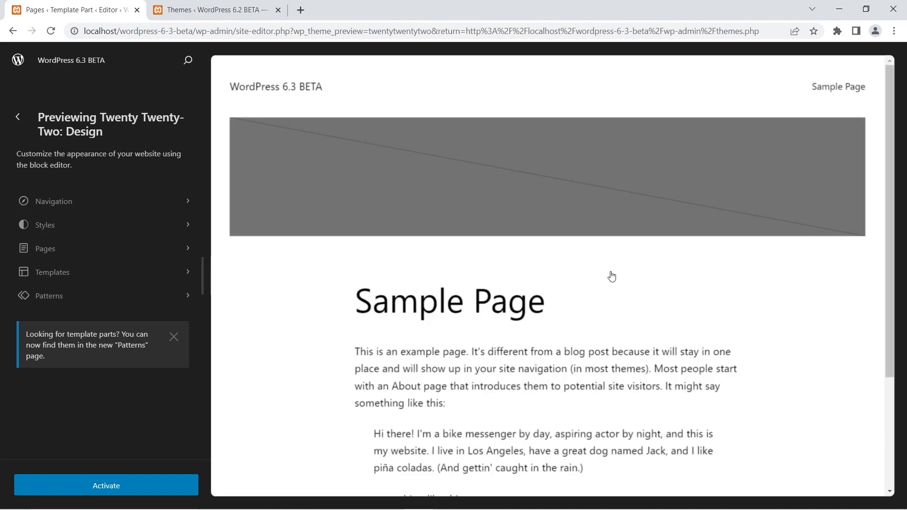
pyautogui.scroll(-3, 608, 231)
pyautogui.scroll(3, 608, 230)
pyautogui.scroll(-3, 607, 229)
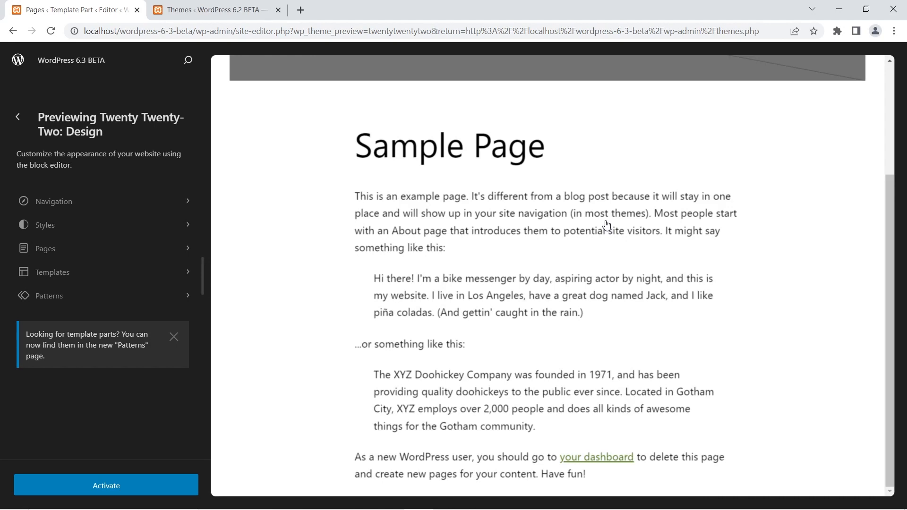
pyautogui.scroll(3, 606, 222)
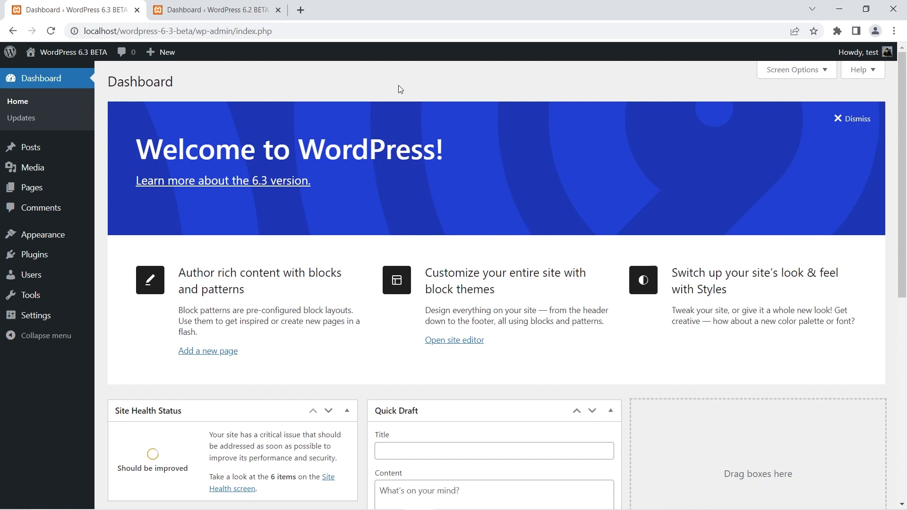
# Open the WordPress 6.2 site's editor in a new browser tab and switch to it.
pyautogui.click(256, 10)
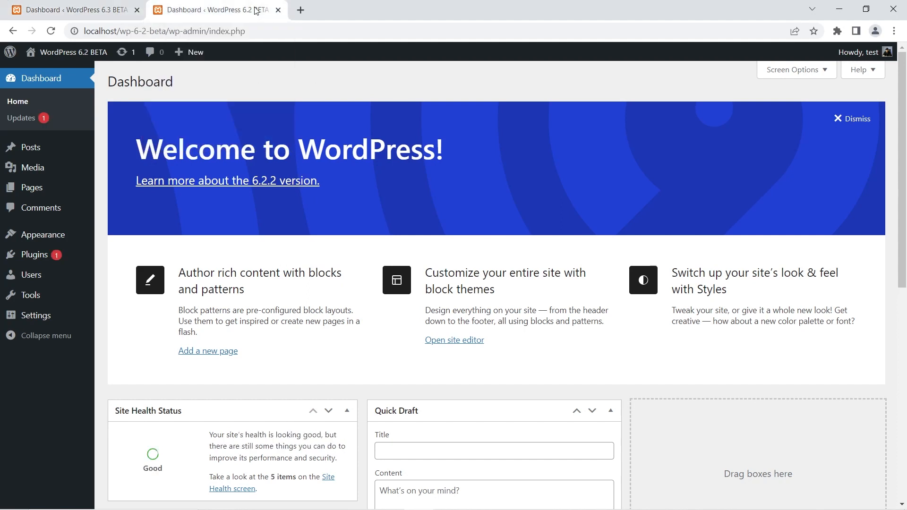
pyautogui.moveTo(35, 235)
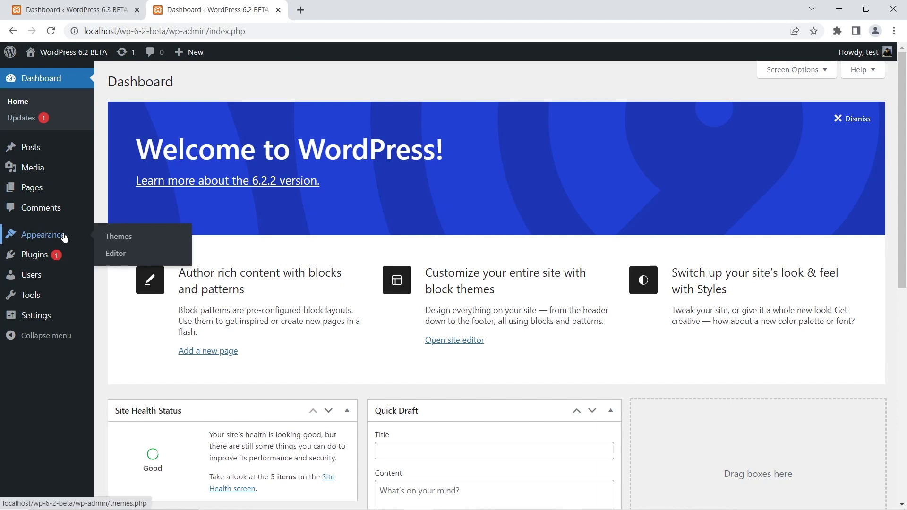
pyautogui.rightClick(123, 259)
pyautogui.click(138, 265)
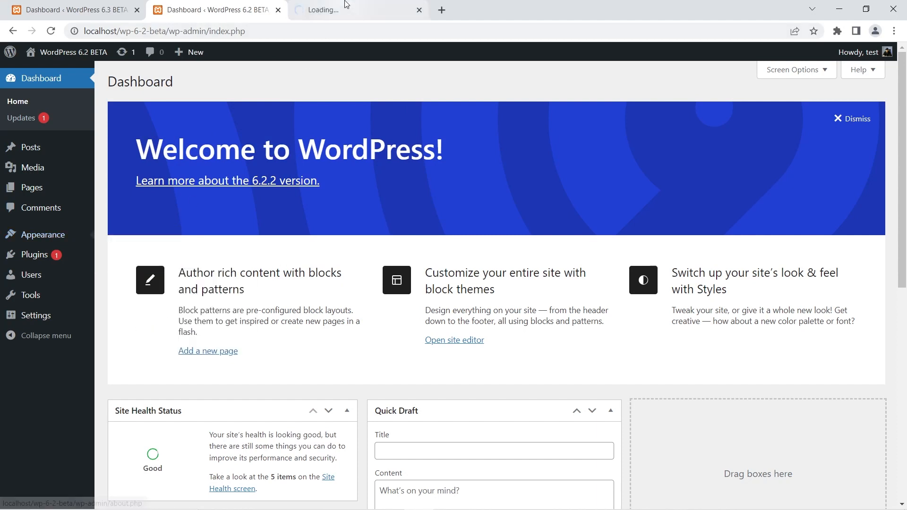
pyautogui.click(345, 6)
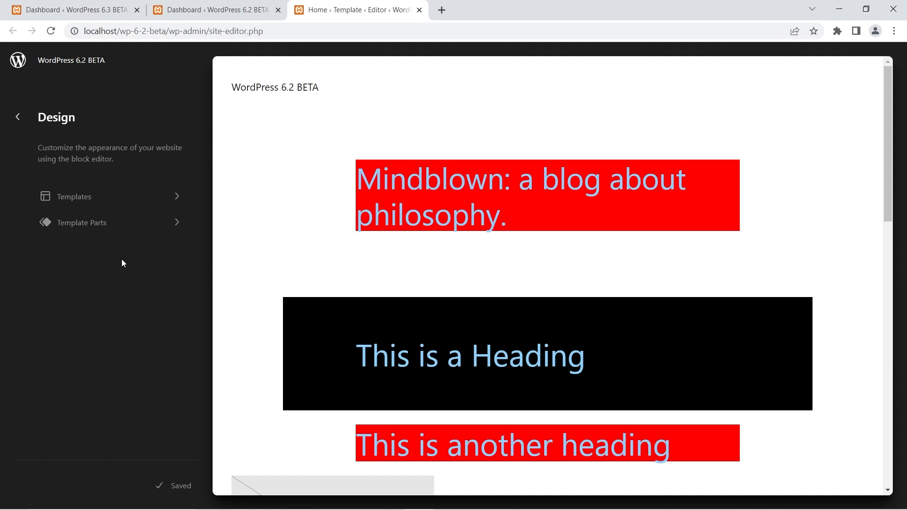
# Open the WordPress 6.3 site's editor in a new browser tab and place that tab just before the 6.2 editor.
pyautogui.click(118, 7)
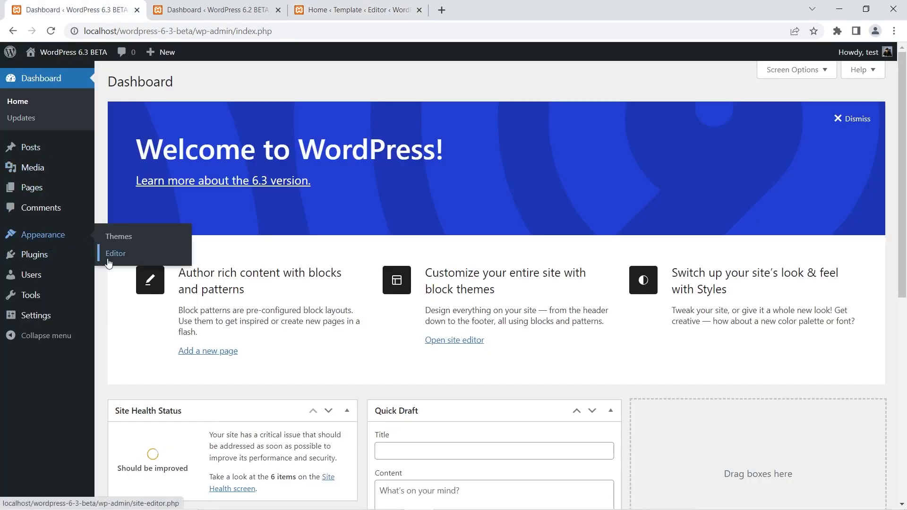
pyautogui.rightClick(120, 257)
pyautogui.click(142, 263)
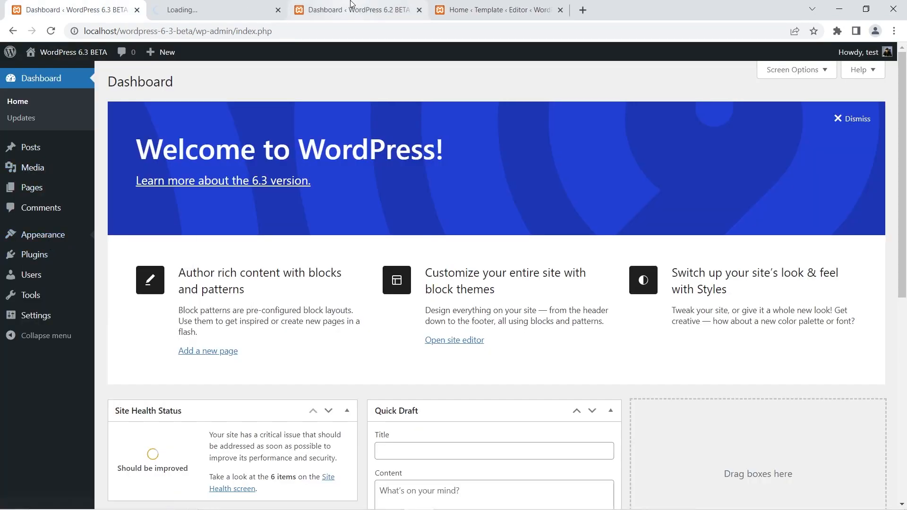
pyautogui.moveTo(195, 3); pyautogui.dragTo(330, 3)
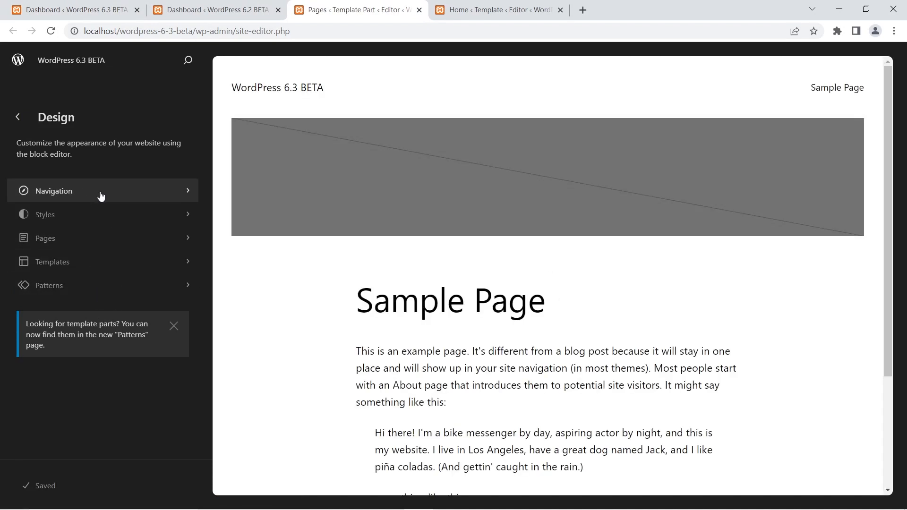
# Compare the Design navigation options of the WordPress 6.2 and 6.3 site editors by switching between them.
pyautogui.click(450, 10)
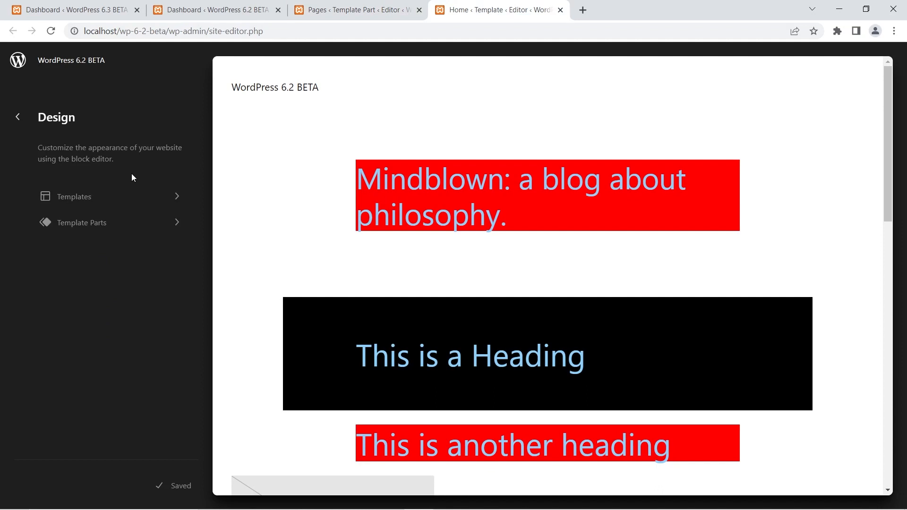
pyautogui.click(314, 13)
pyautogui.click(496, 10)
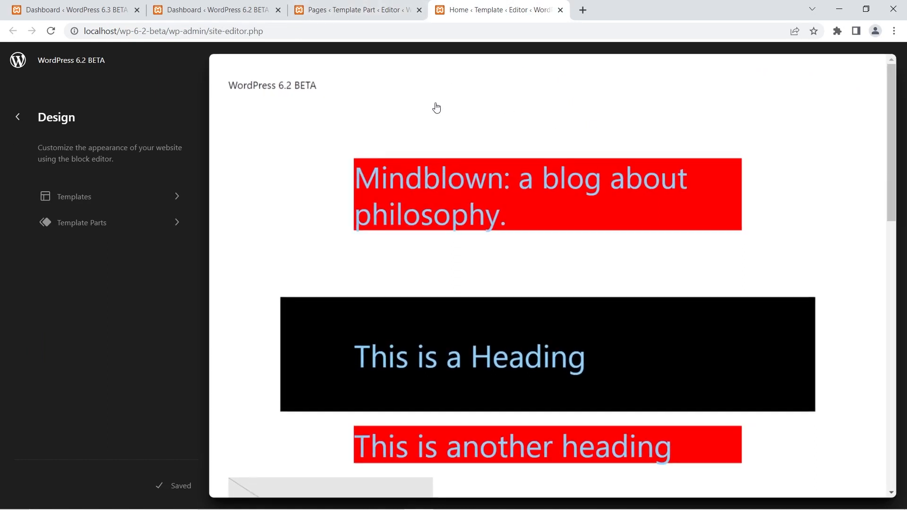
pyautogui.click(338, 5)
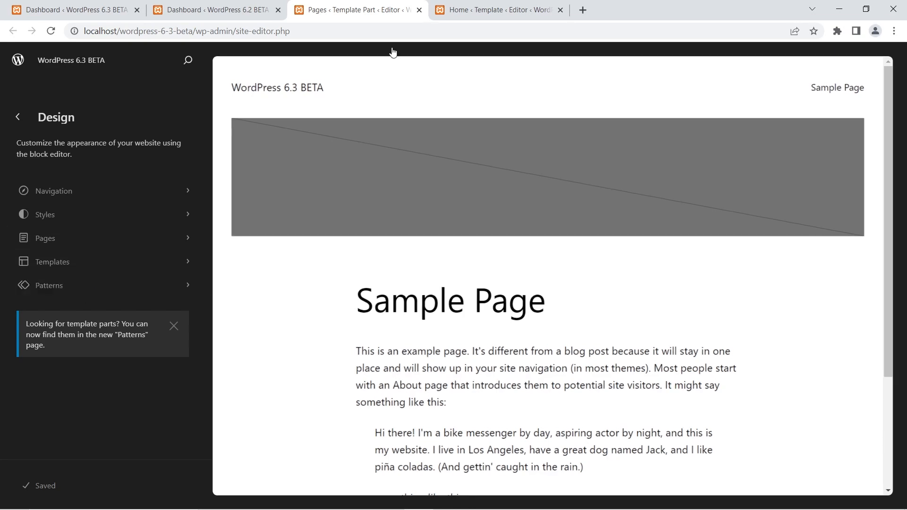
pyautogui.click(519, 9)
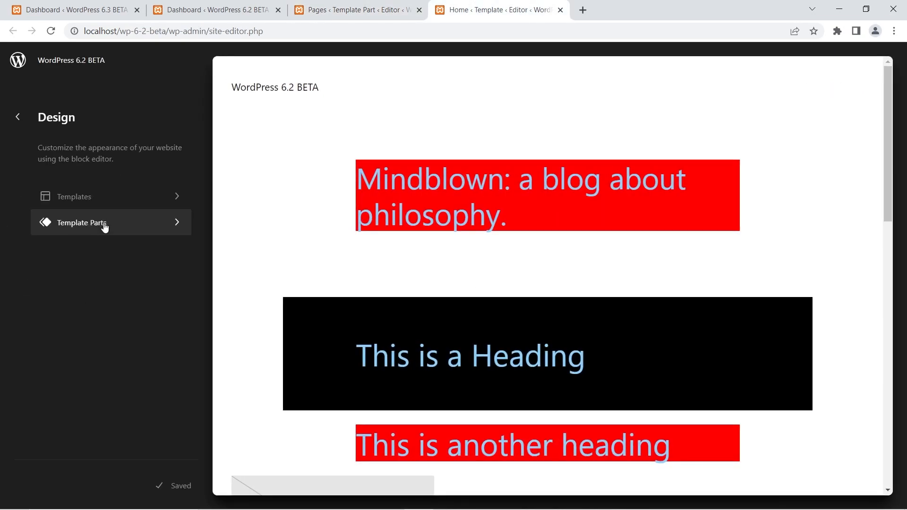
pyautogui.click(361, 10)
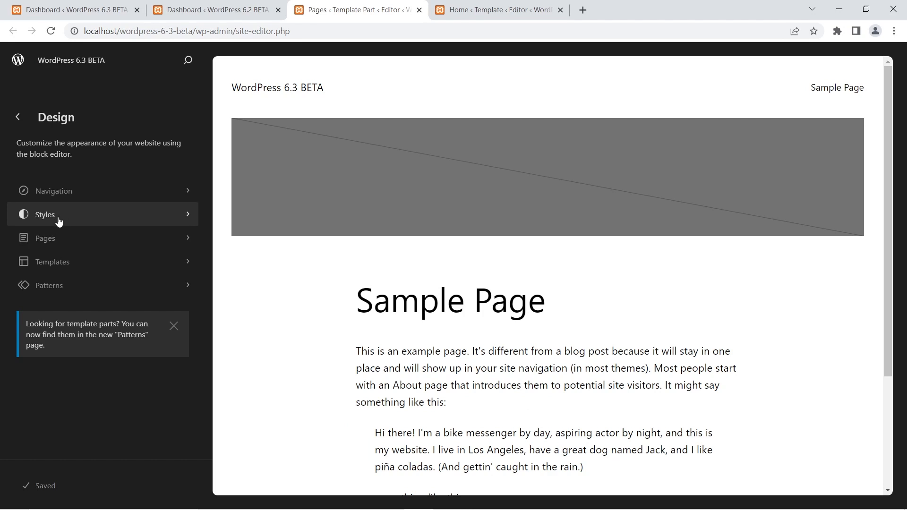
pyautogui.click(531, 14)
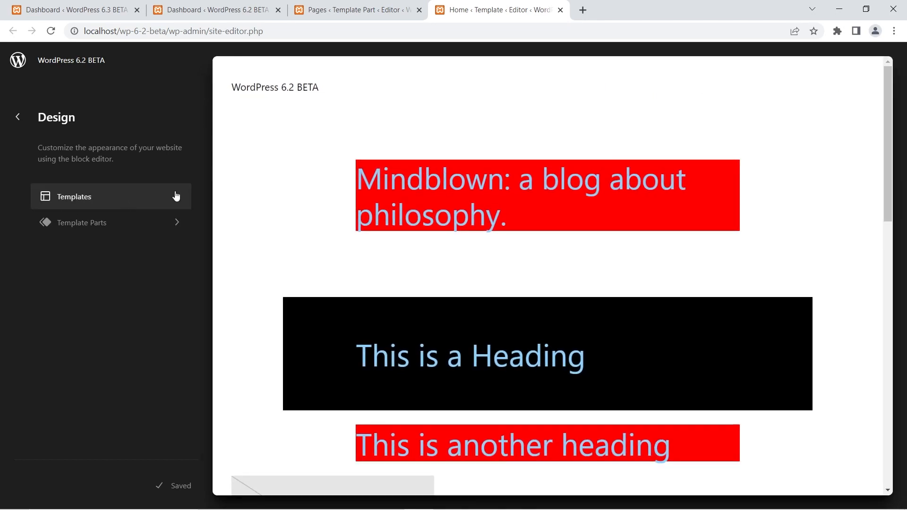
pyautogui.click(336, 7)
pyautogui.click(522, 5)
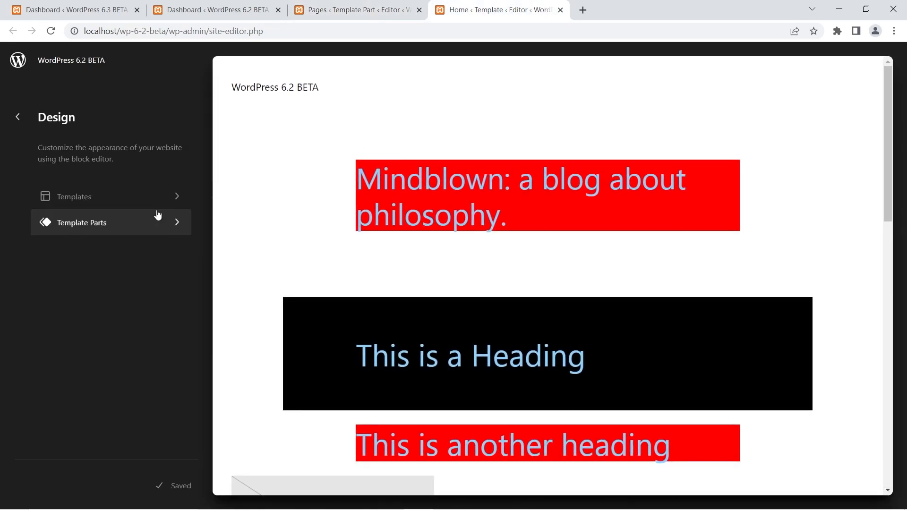
pyautogui.click(355, 5)
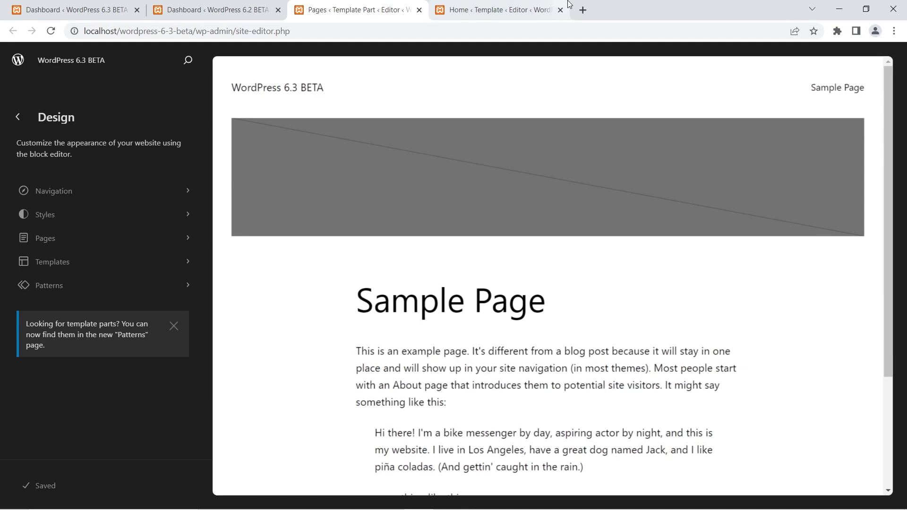
pyautogui.click(498, 9)
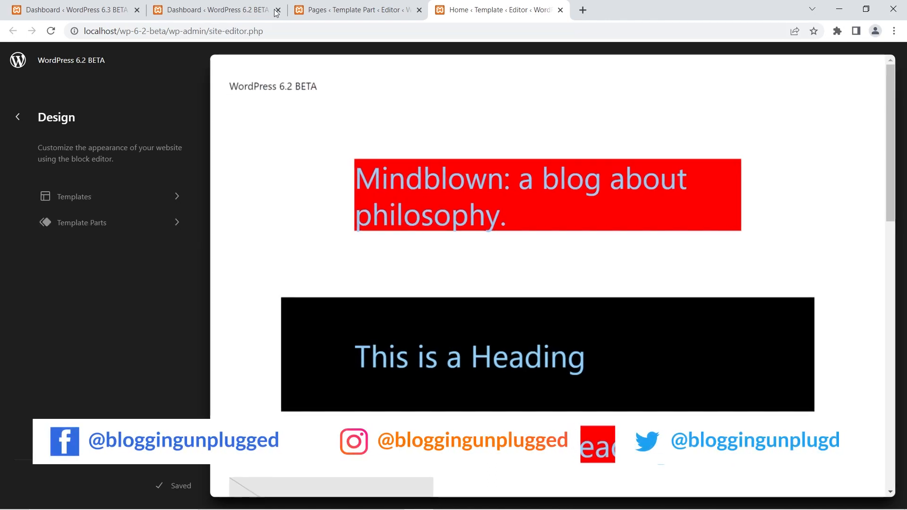
# Show the theme's style combinations under Styles in the WordPress 6.3 site editor.
pyautogui.click(316, 10)
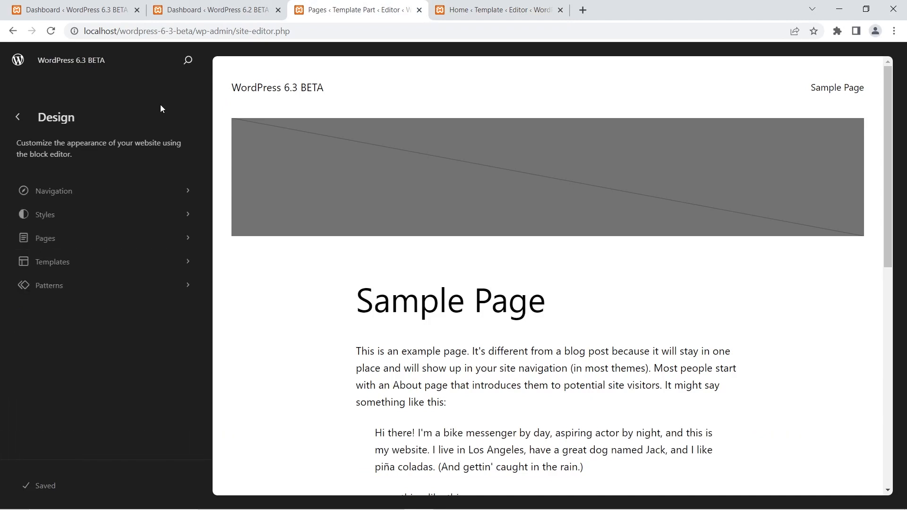
pyautogui.click(91, 219)
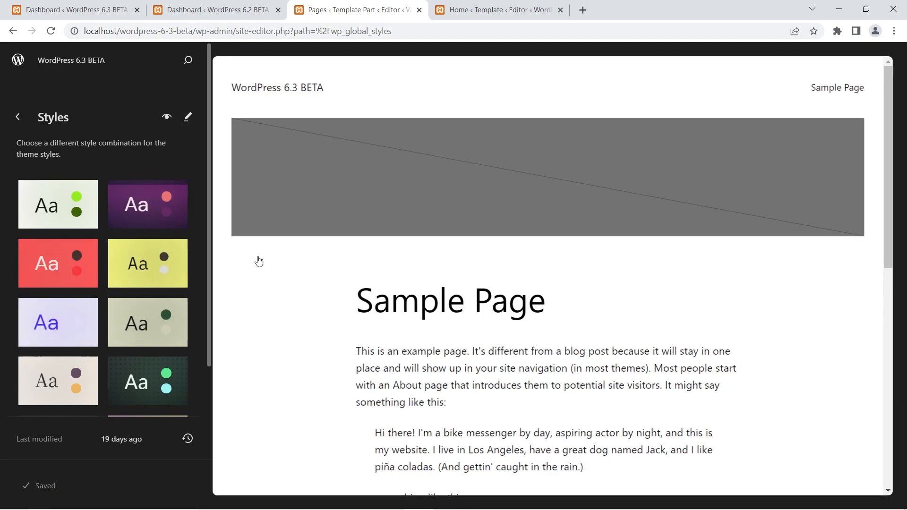
# Switch to the WordPress 6.2 site editor, edit the Home template, and apply the Electric style variation from Browse styles.
pyautogui.click(517, 9)
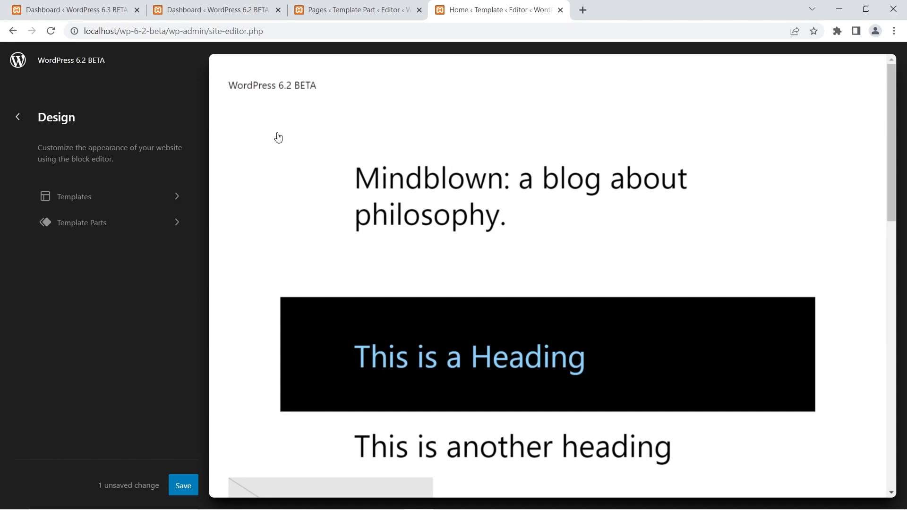
pyautogui.click(369, 141)
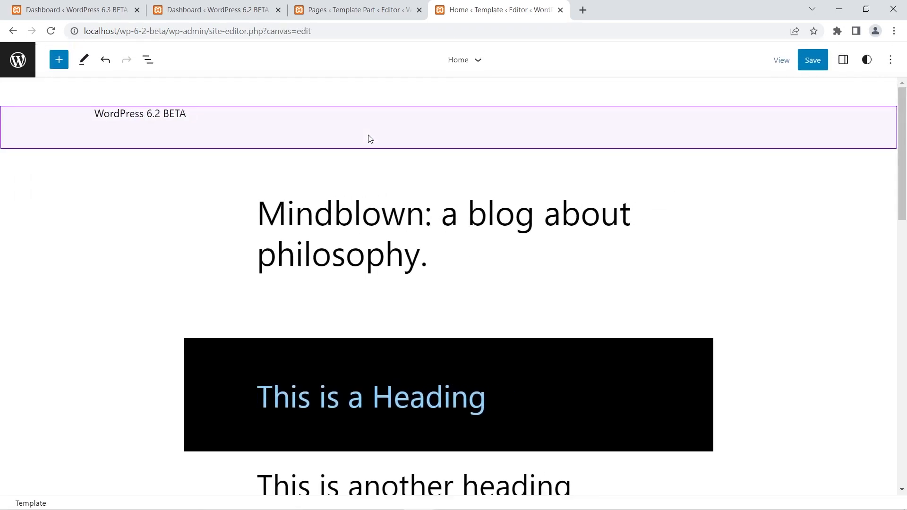
pyautogui.click(868, 60)
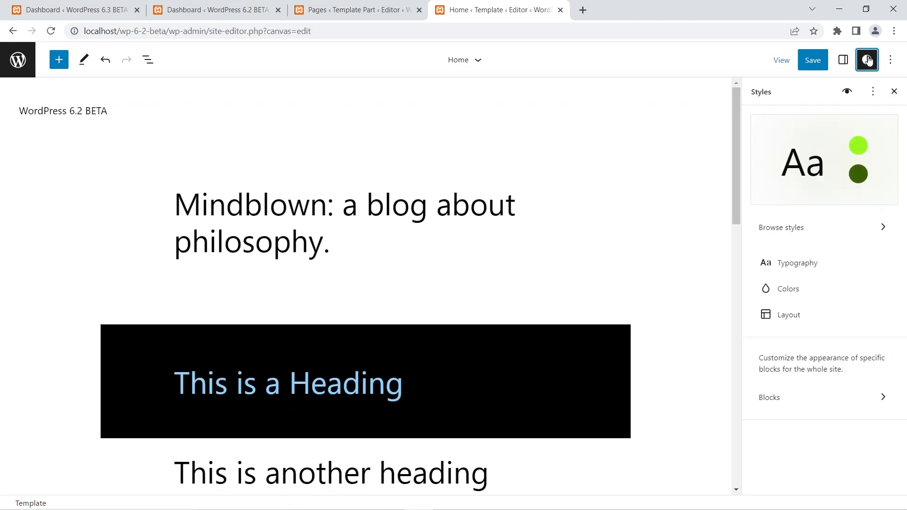
pyautogui.click(782, 226)
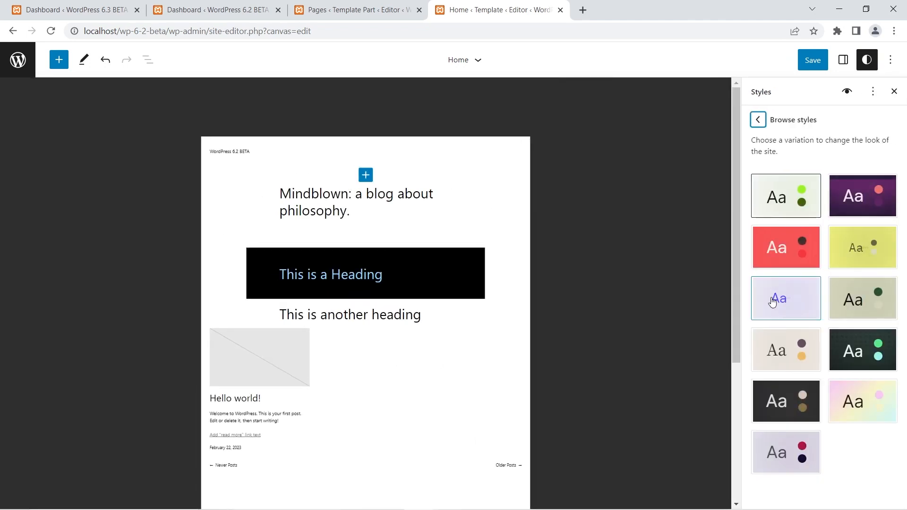
pyautogui.click(793, 309)
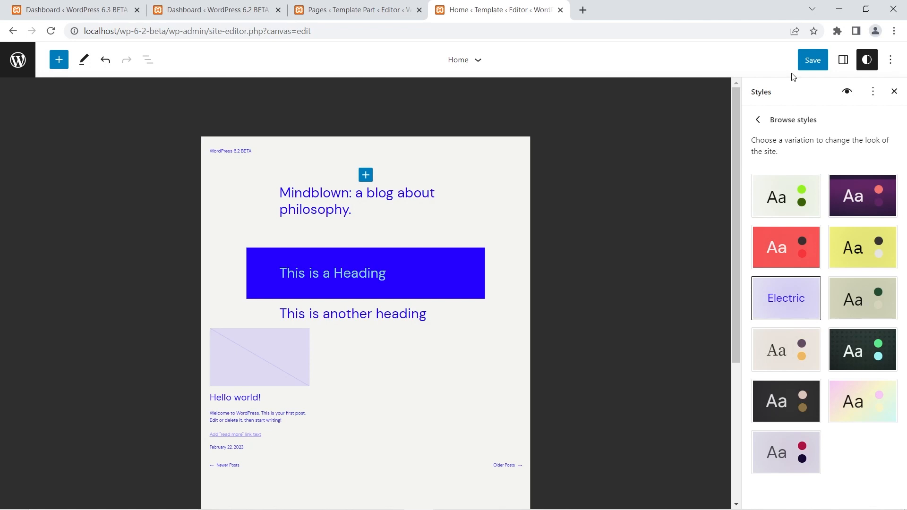
# Apply the Electric style combination in the WordPress 6.3 site editor, and view the Browse styles variations in the page's editing view.
pyautogui.click(392, 4)
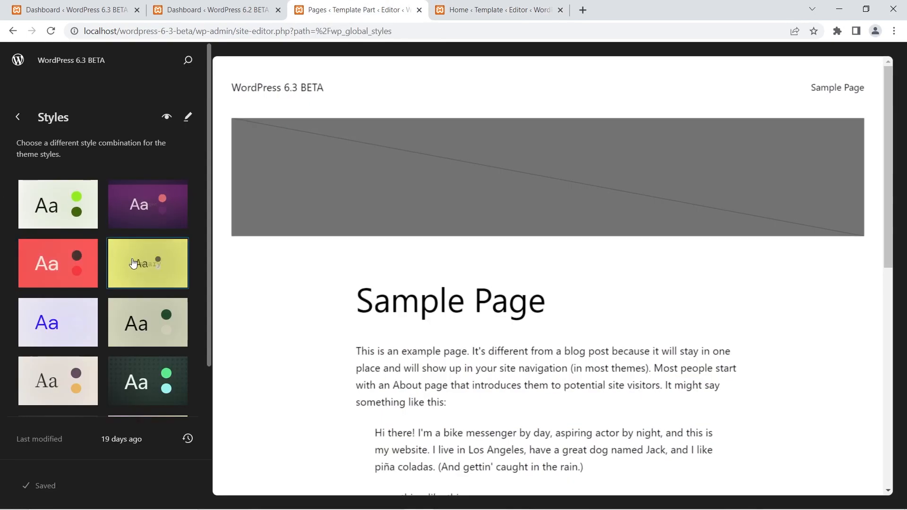
pyautogui.click(70, 339)
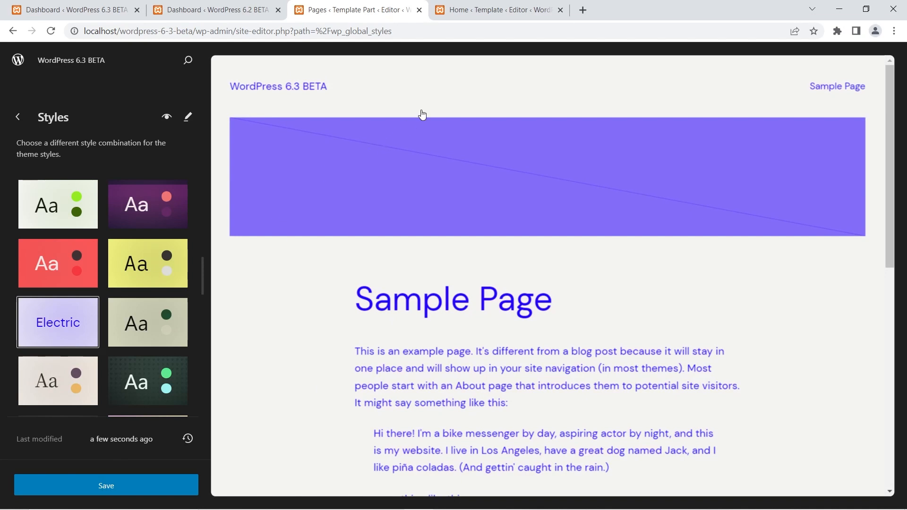
pyautogui.click(397, 112)
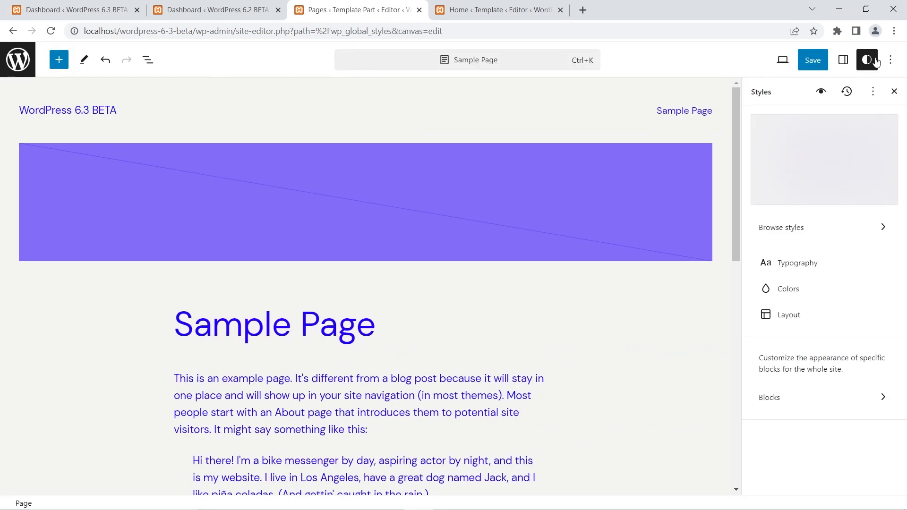
pyautogui.click(875, 62)
pyautogui.click(867, 59)
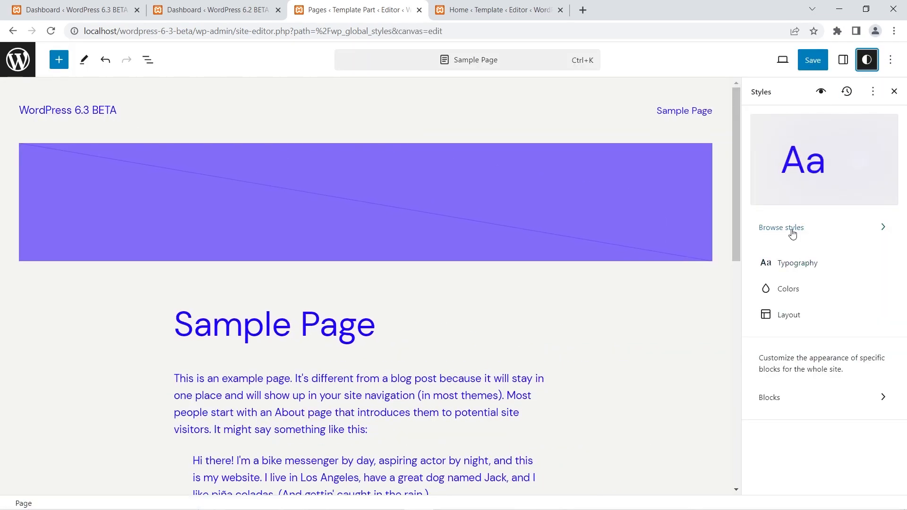
pyautogui.click(793, 230)
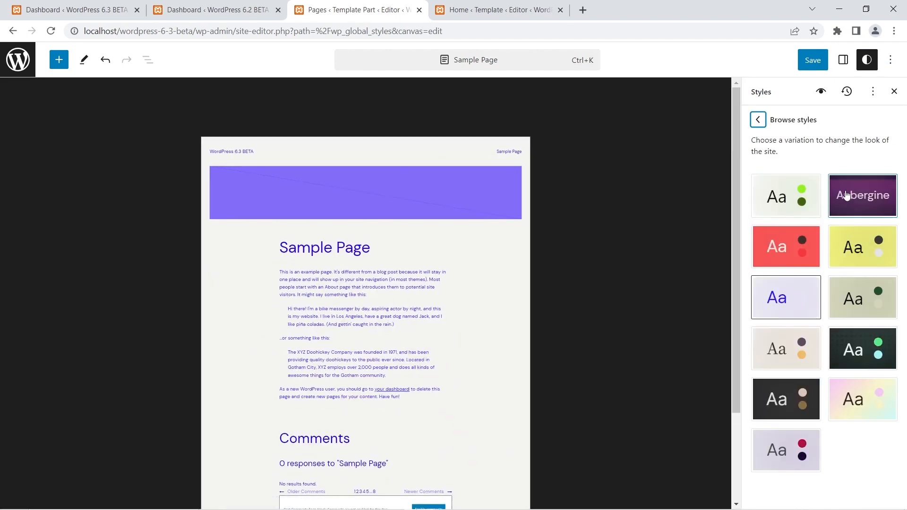
pyautogui.click(13, 59)
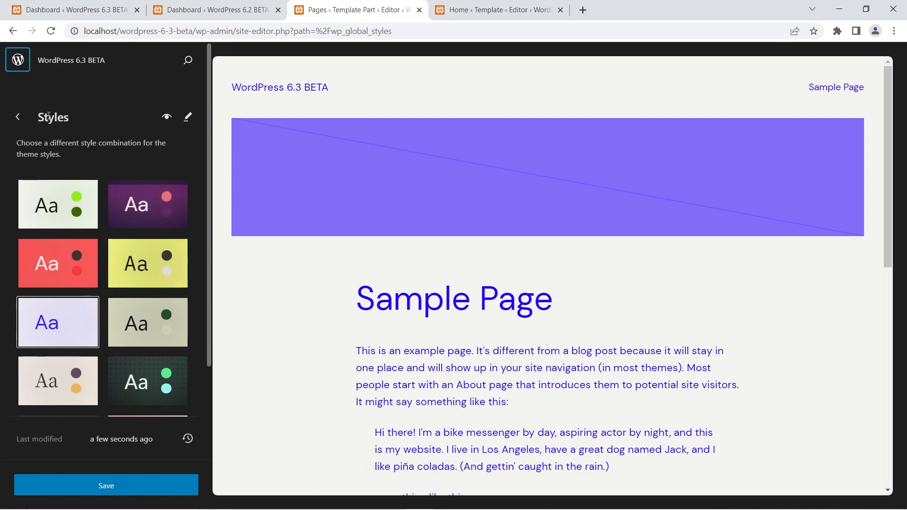
# Go back to the Design navigation, reopen Styles, and look at the Edit styles view before returning to the style combinations.
pyautogui.click(17, 117)
pyautogui.click(76, 215)
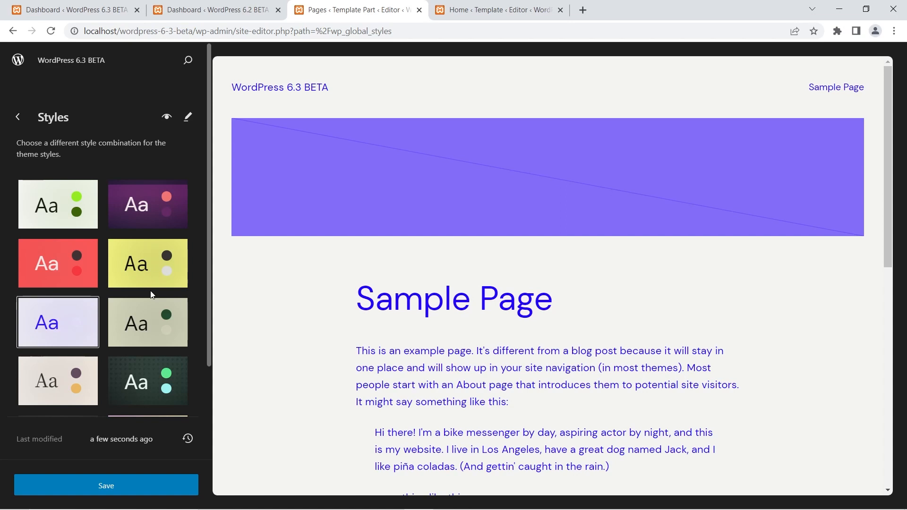
pyautogui.click(188, 119)
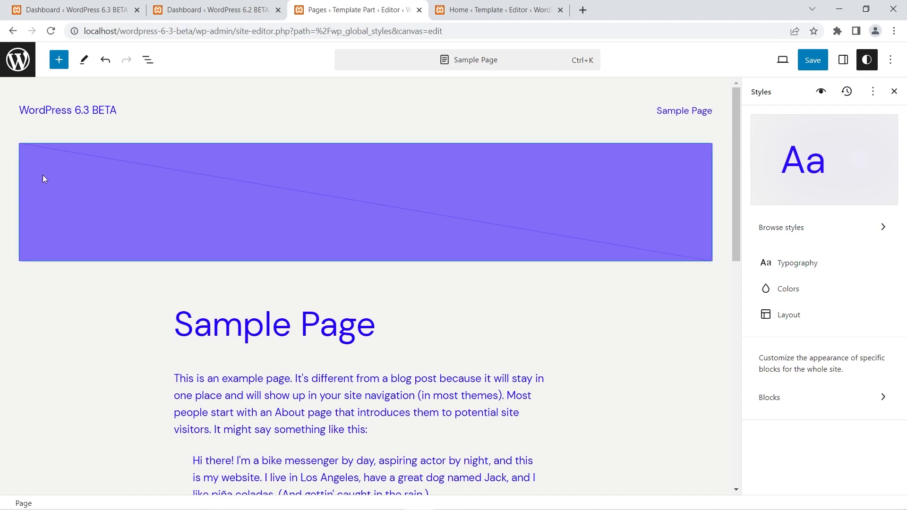
pyautogui.click(15, 55)
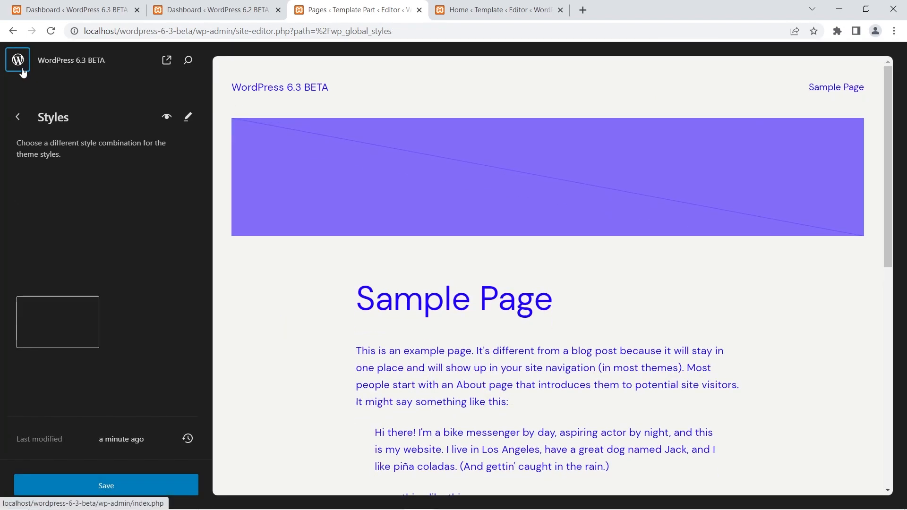
# Preview the selected style combination in the Style Book, including its editing view, and return to the style combinations.
pyautogui.click(165, 118)
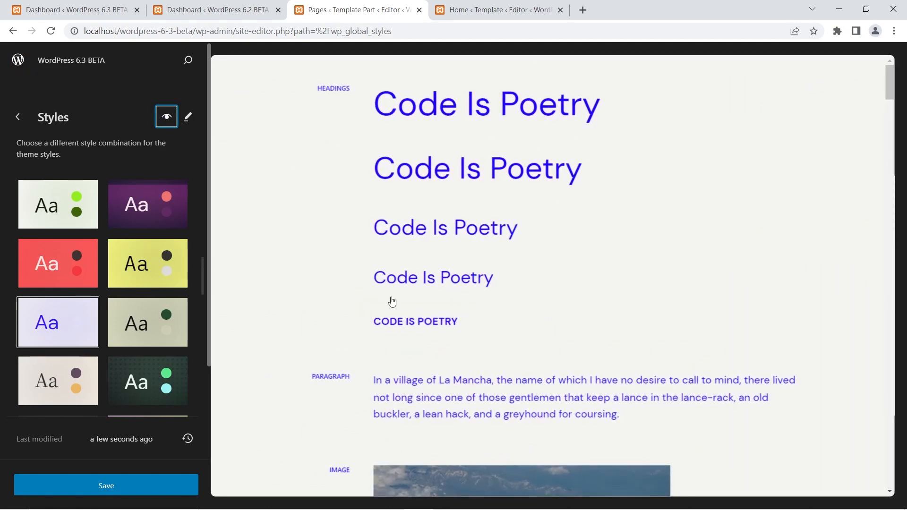
pyautogui.click(188, 116)
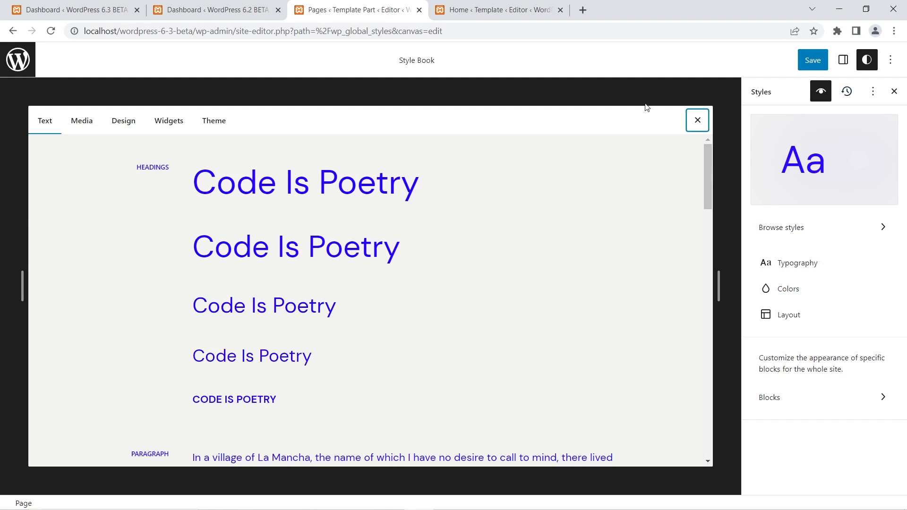
pyautogui.click(21, 65)
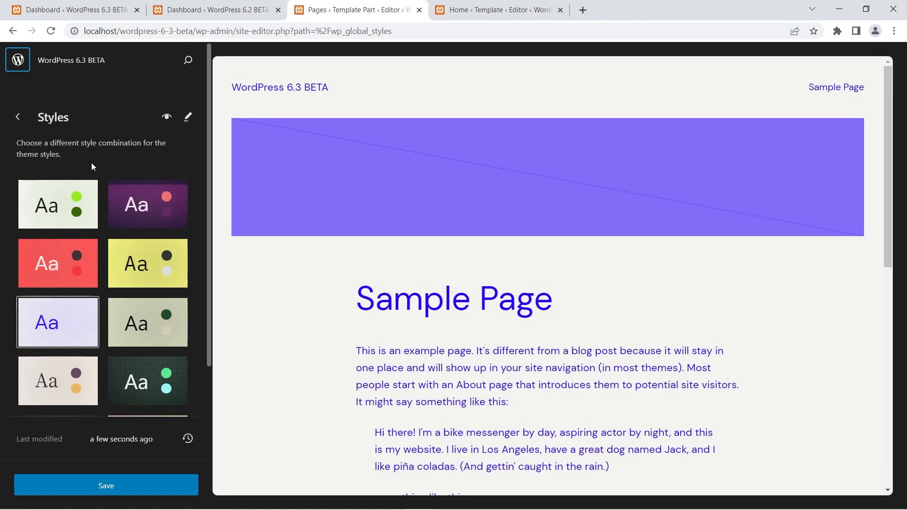
# Check the Styles panel in Sample Page's editing view and review the Design navigation options.
pyautogui.click(464, 87)
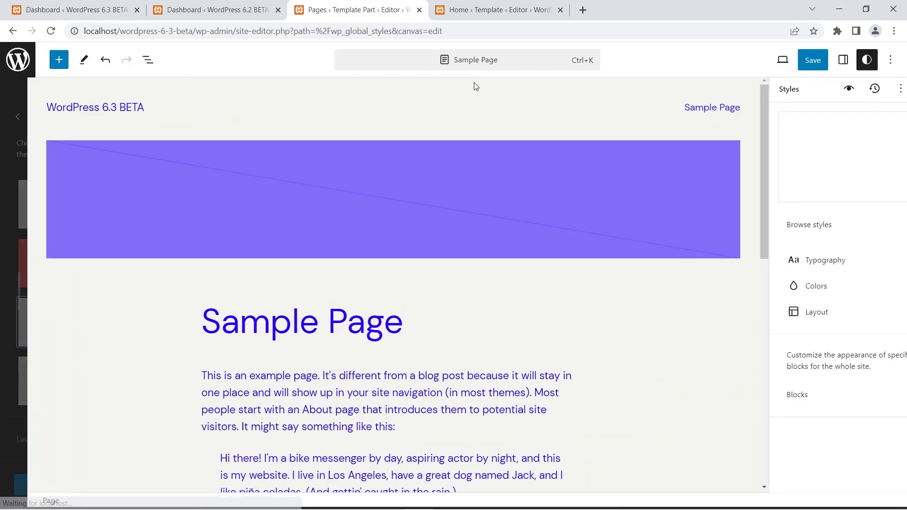
pyautogui.click(869, 63)
pyautogui.click(870, 65)
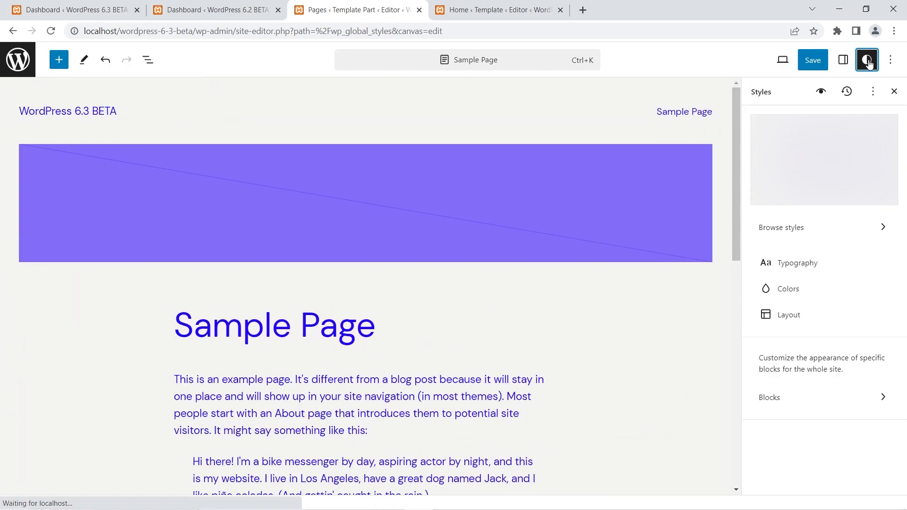
pyautogui.click(16, 61)
pyautogui.click(18, 117)
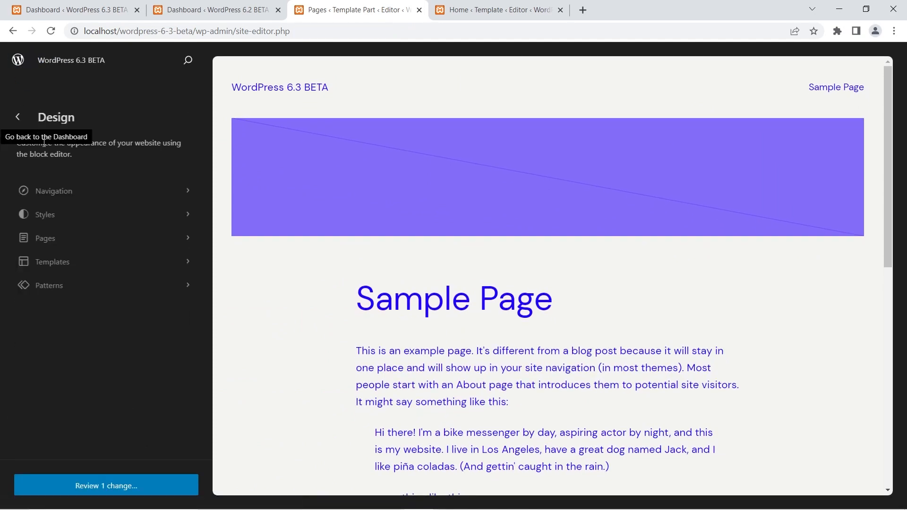
pyautogui.click(59, 221)
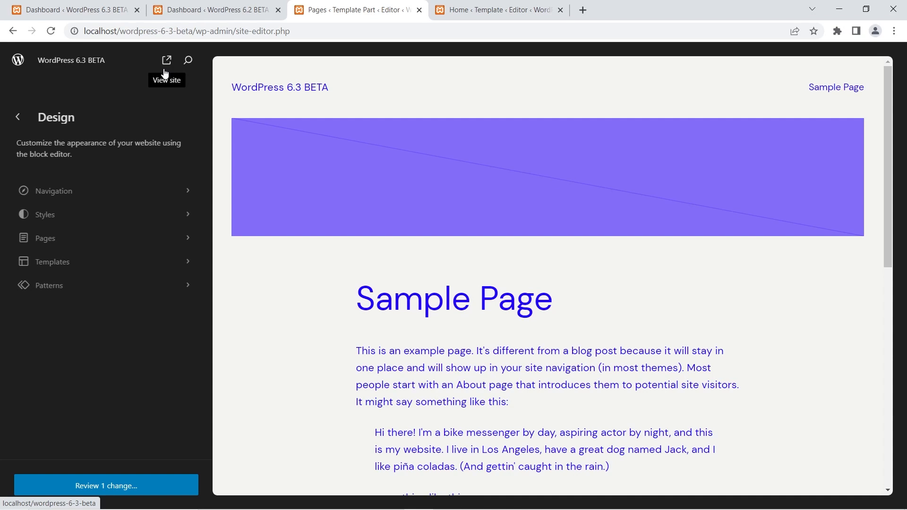
# Open Sample Page's details under Pages and view the actions available for it.
pyautogui.click(43, 238)
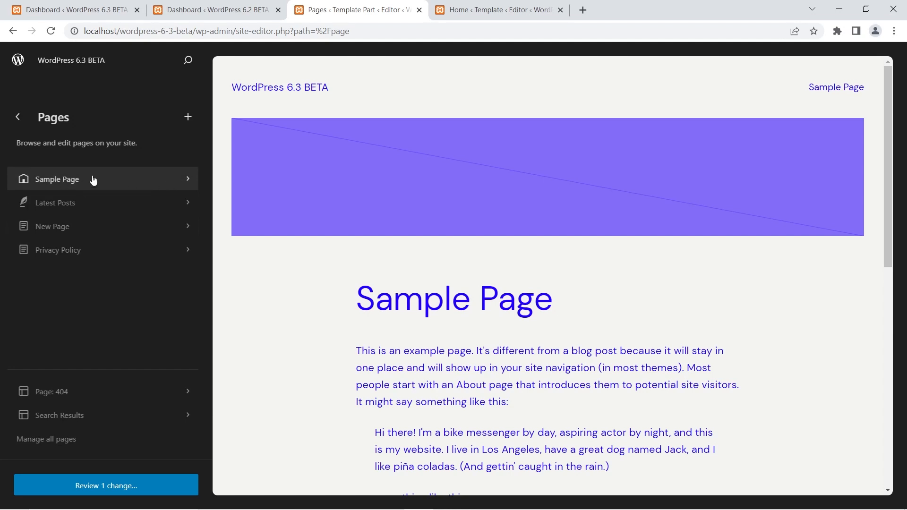
pyautogui.click(119, 175)
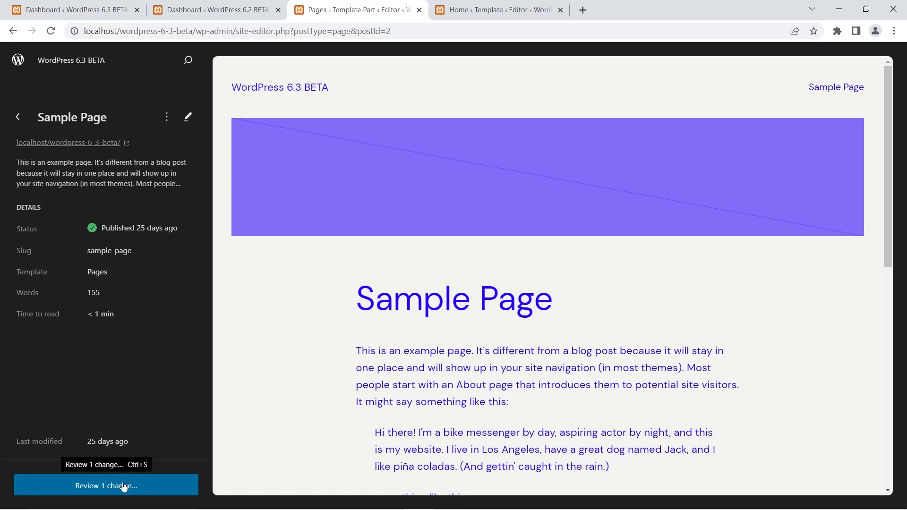
pyautogui.click(166, 118)
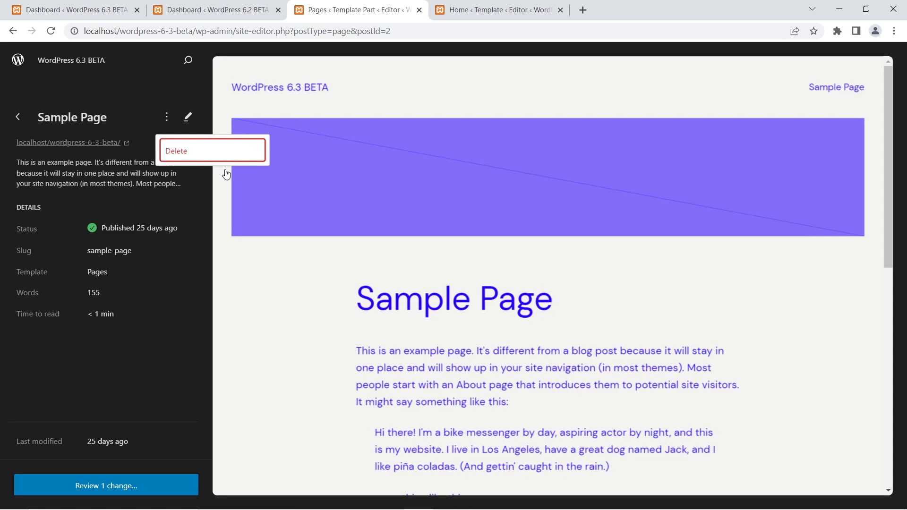
pyautogui.click(176, 94)
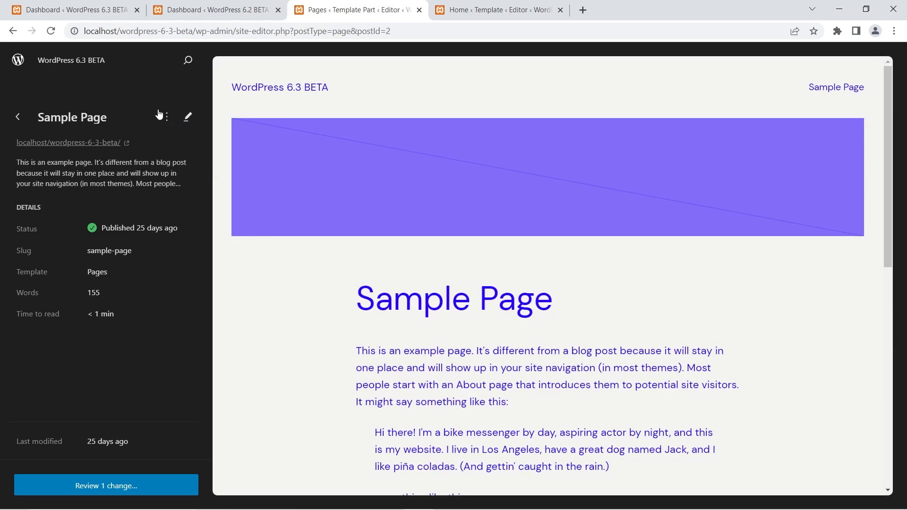
# Open Sample Page for editing and add "This is a new Page" as a separate paragraph after the introductory paragraph.
pyautogui.click(187, 119)
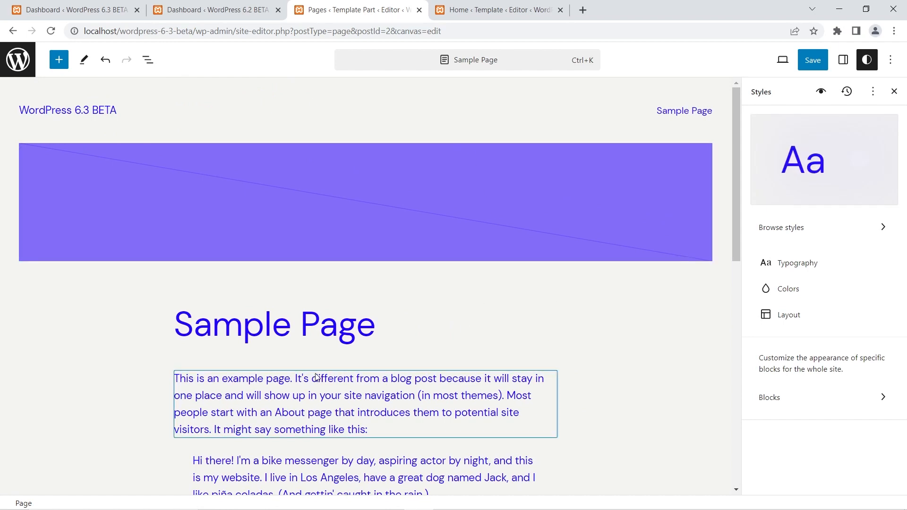
pyautogui.click(284, 417)
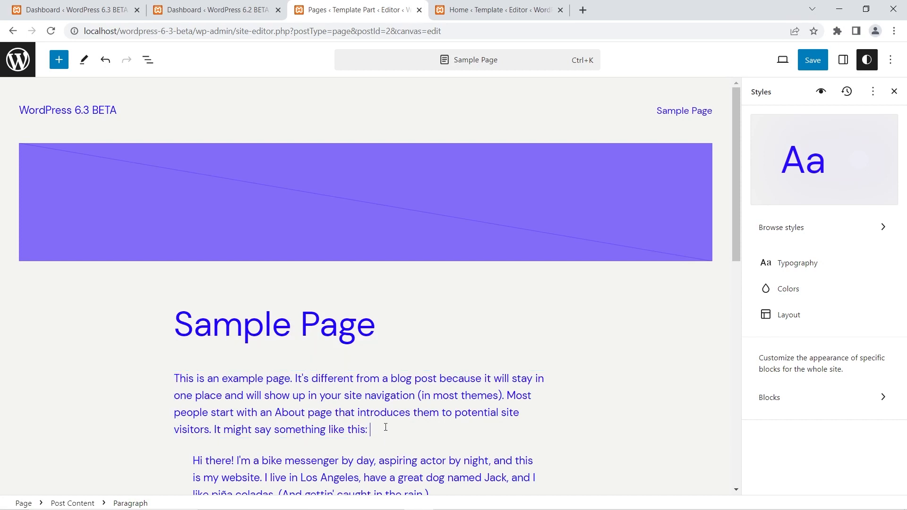
pyautogui.write('This is a new Page')
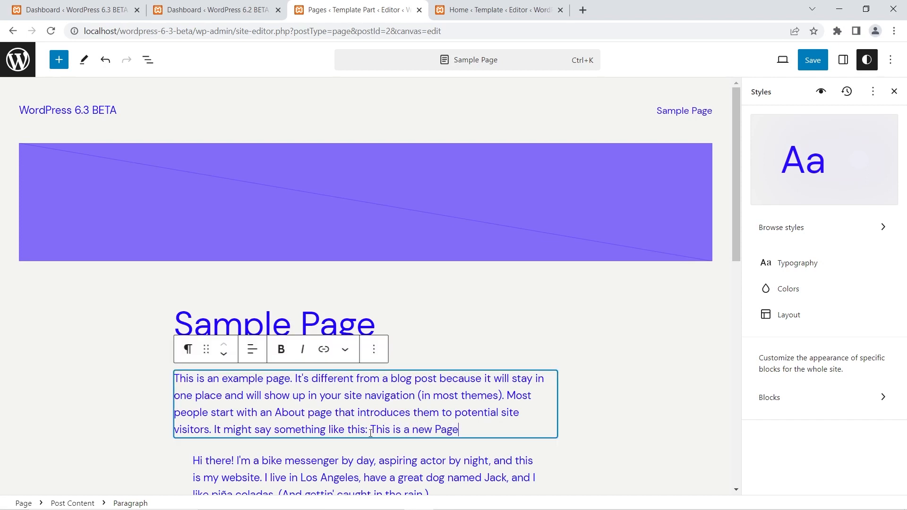
pyautogui.click(373, 430)
pyautogui.press('Return')
pyautogui.press('Return')
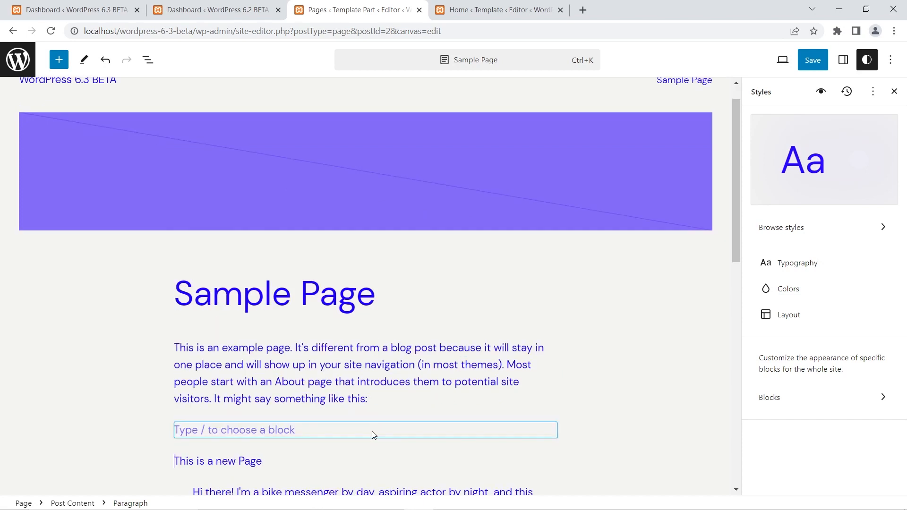
pyautogui.press('BackSpace')
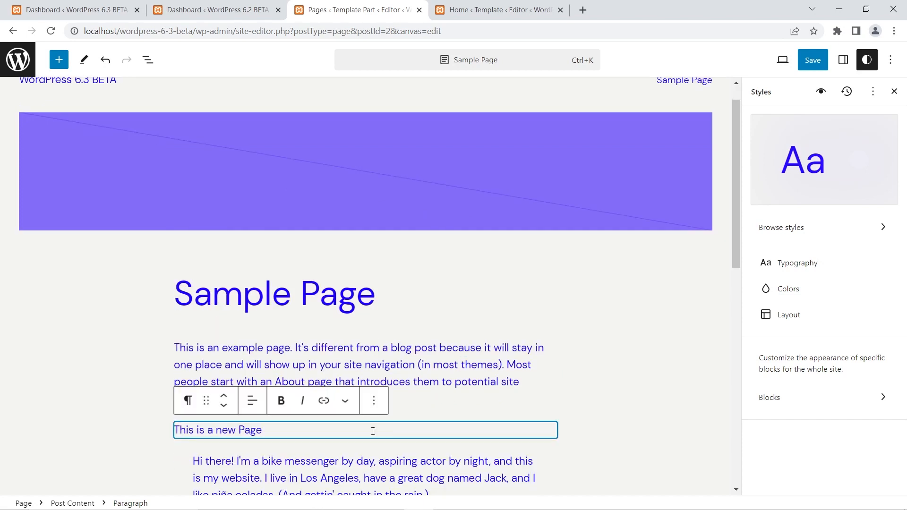
# Extend the new paragraph with ". This is a new paragraph on the Sample Page." and save both the custom styles and Sample Page.
pyautogui.click(287, 428)
pyautogui.write('. This is a')
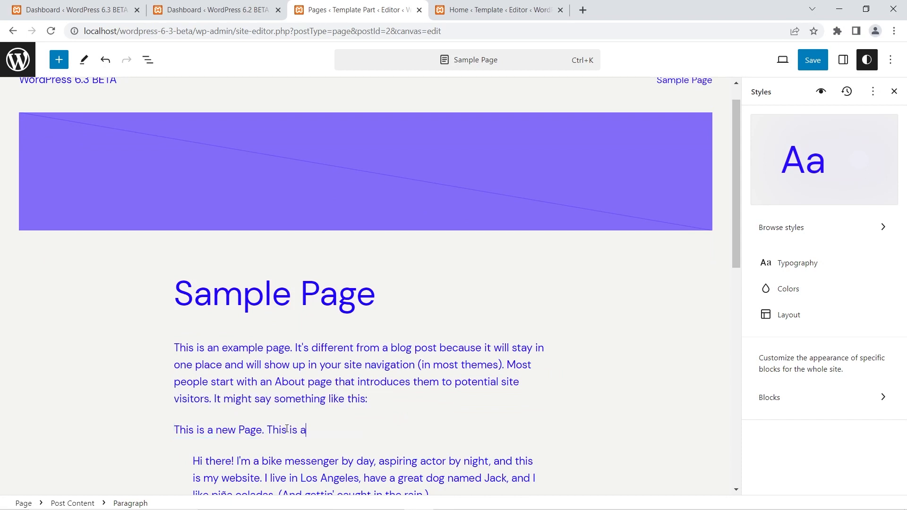
pyautogui.write(' new paragraph on the ')
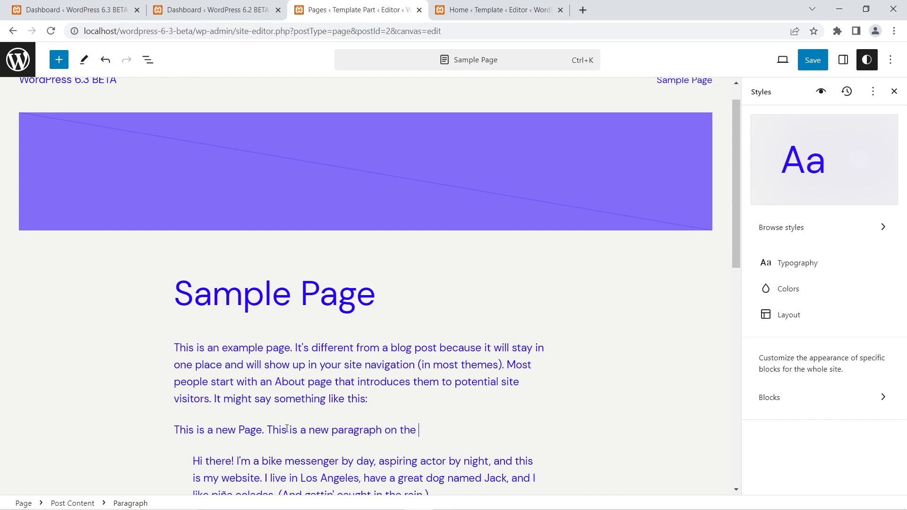
pyautogui.write('Sample Page.')
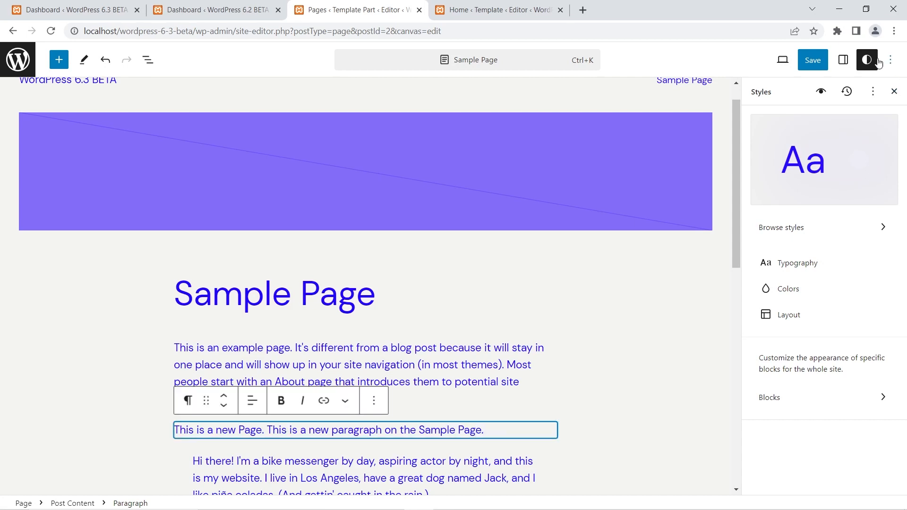
pyautogui.click(812, 61)
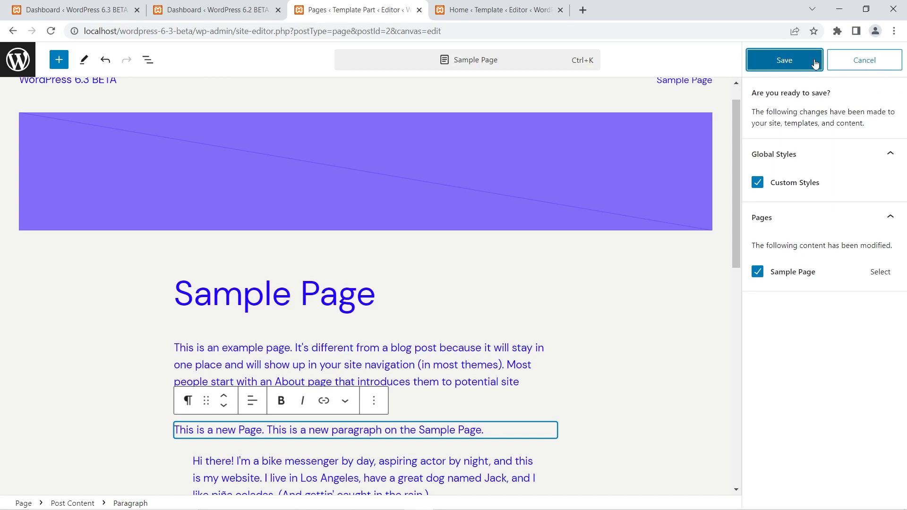
pyautogui.click(814, 63)
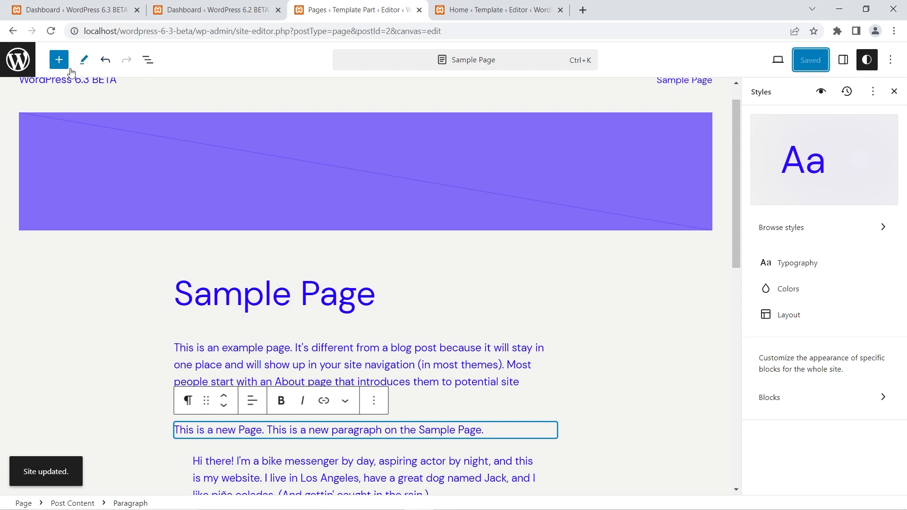
# Leave Sample Page's editing view, review its details and preview, and return to the Pages list.
pyautogui.click(26, 64)
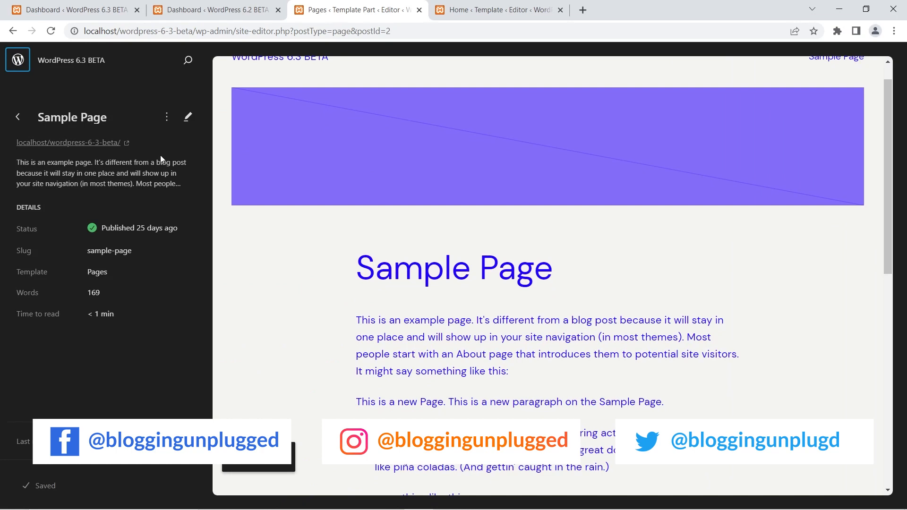
pyautogui.scroll(-2, 277, 135)
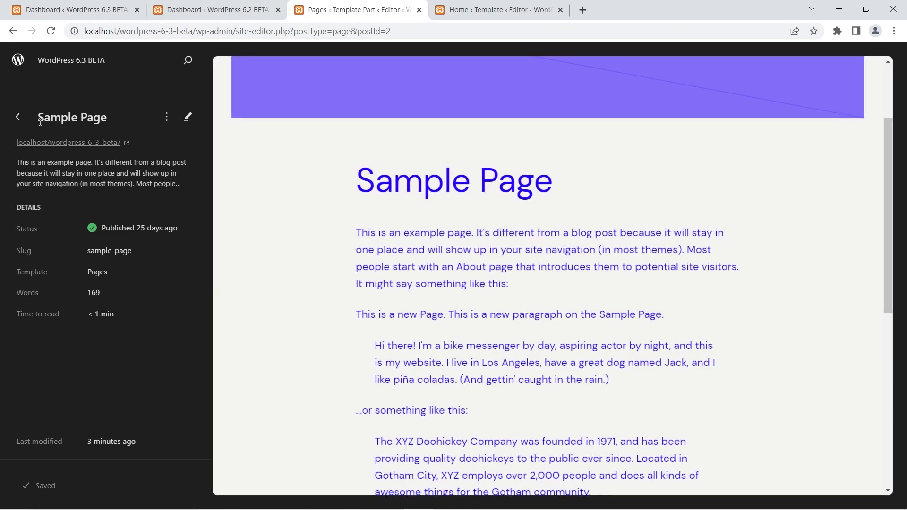
pyautogui.click(19, 118)
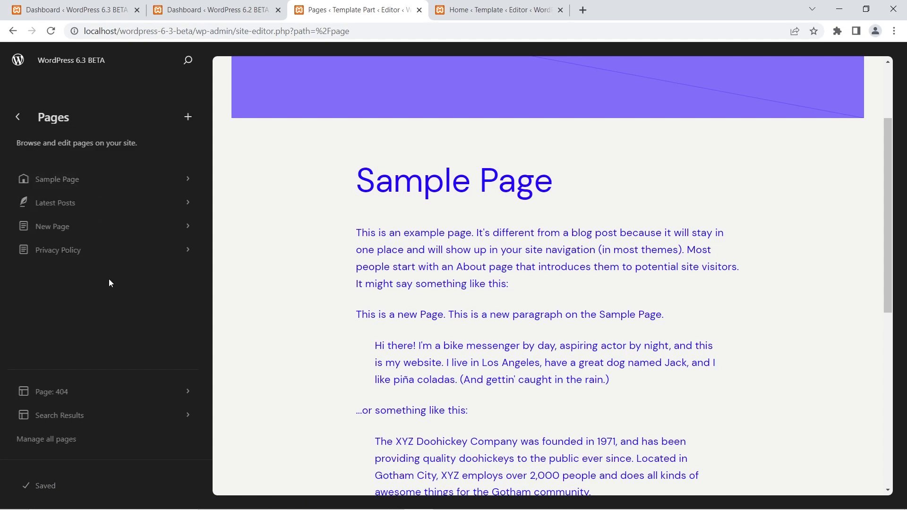
# Create a new page draft titled "New Page For Demo" from the Pages list.
pyautogui.click(189, 118)
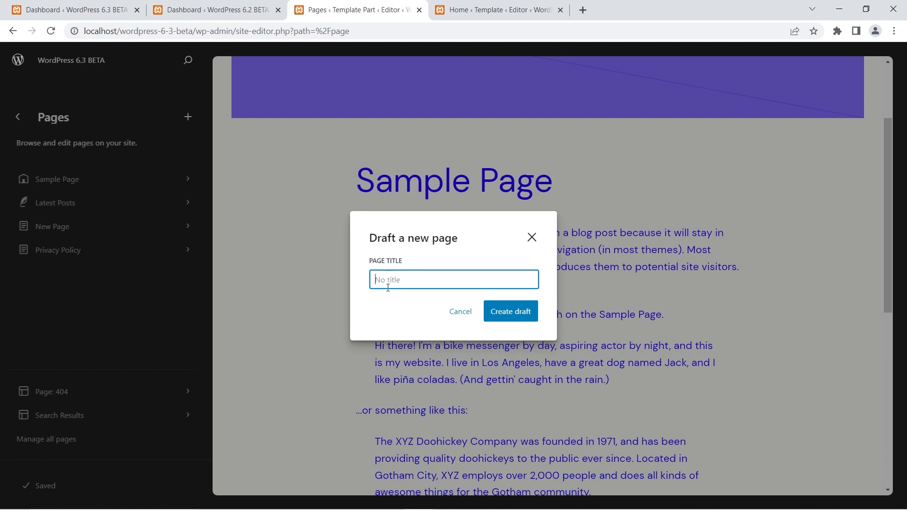
pyautogui.write('New Page For Demo')
pyautogui.click(510, 317)
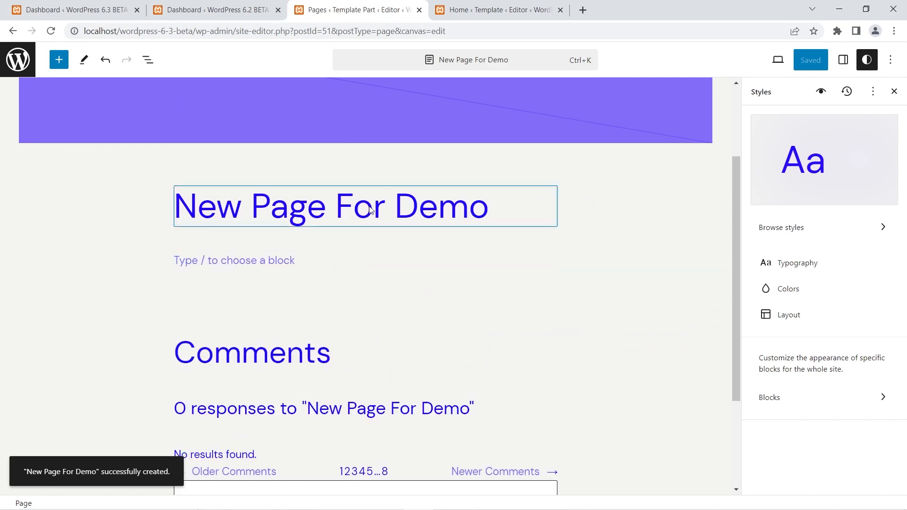
# Insert an empty Image block under the title of New Page For Demo.
pyautogui.scroll(3, 370, 210)
pyautogui.scroll(-1, 363, 284)
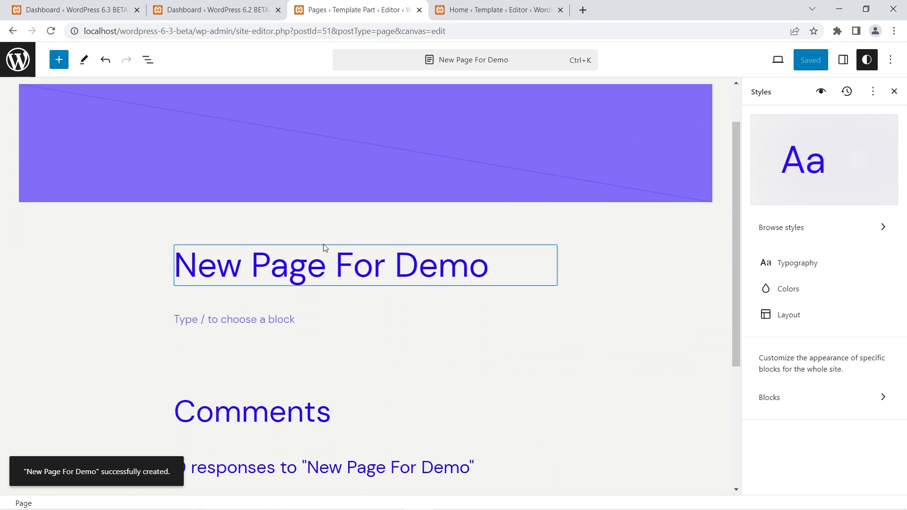
pyautogui.click(228, 320)
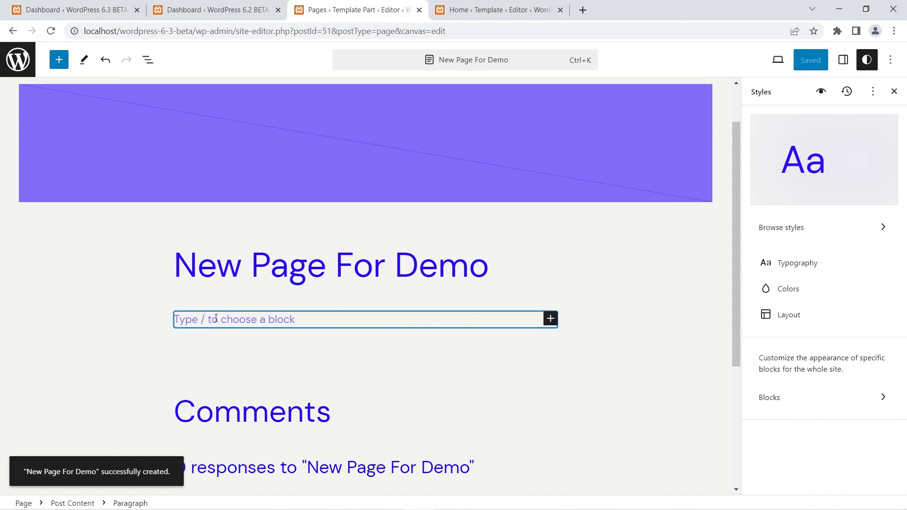
pyautogui.click(551, 321)
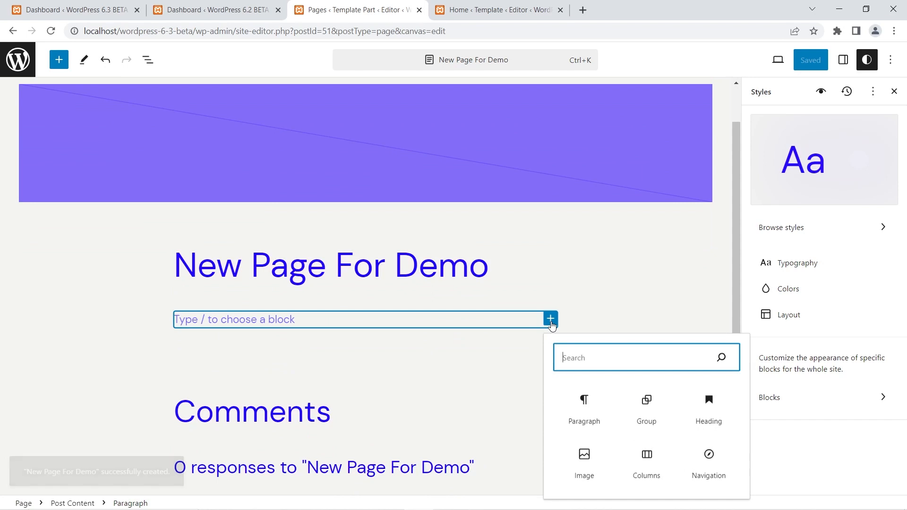
pyautogui.click(584, 457)
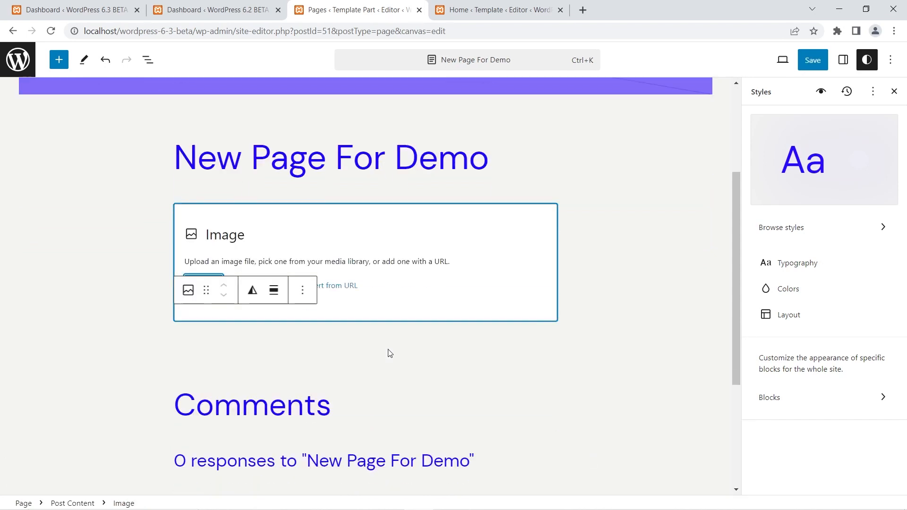
pyautogui.click(374, 323)
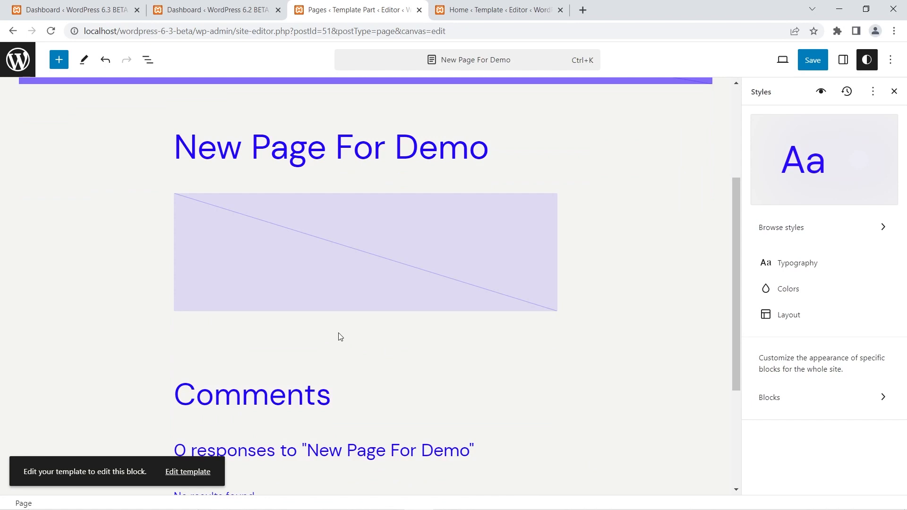
pyautogui.click(432, 275)
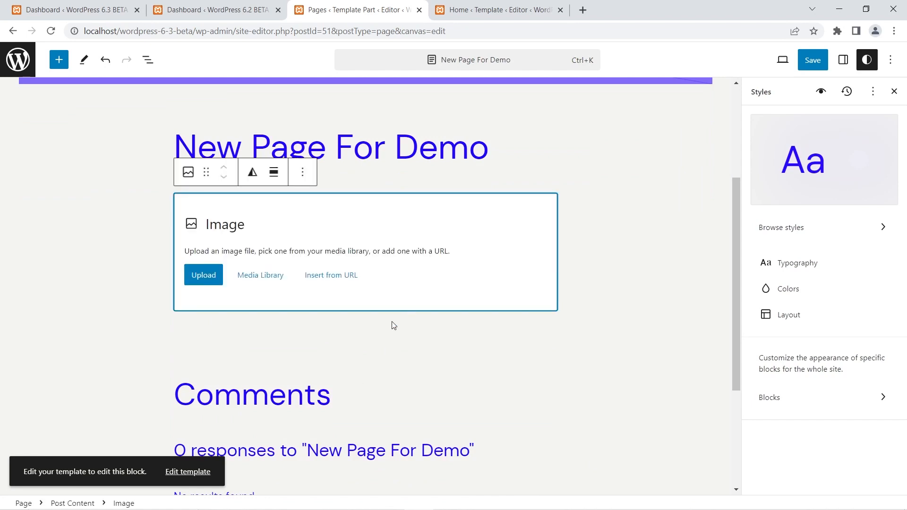
pyautogui.click(314, 334)
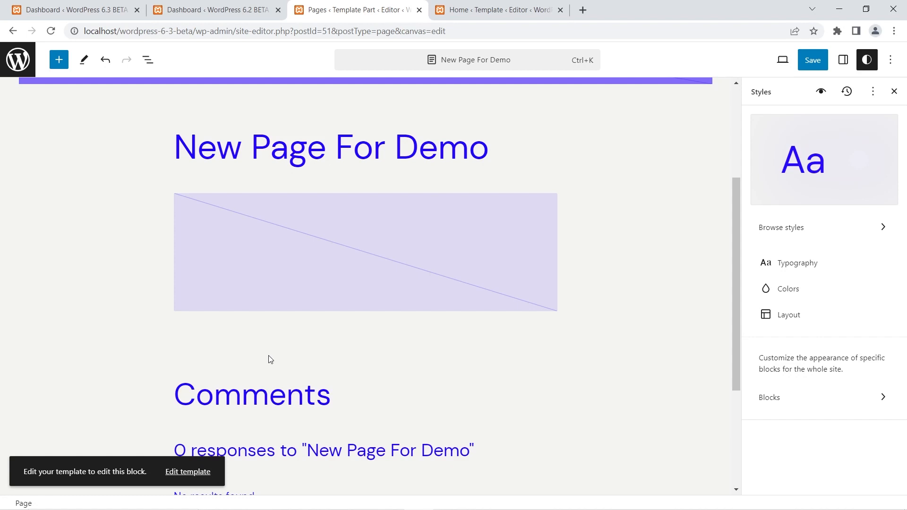
pyautogui.click(448, 222)
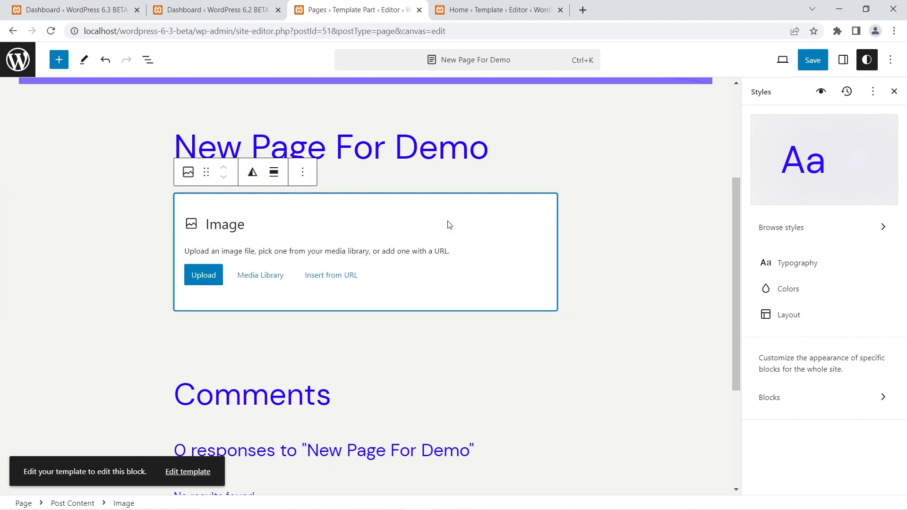
# Add a Heading block below the image placeholder with the text "This is a heading on the demo page".
pyautogui.press('Return')
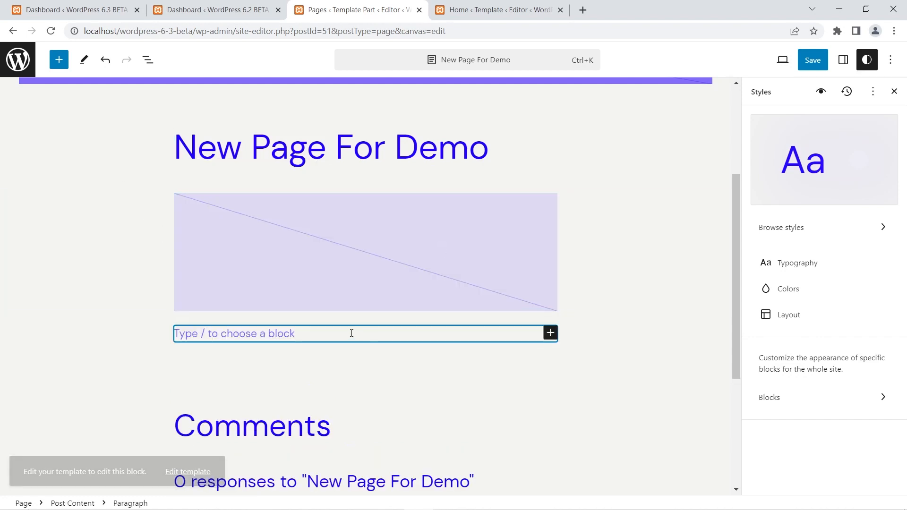
pyautogui.write('/h')
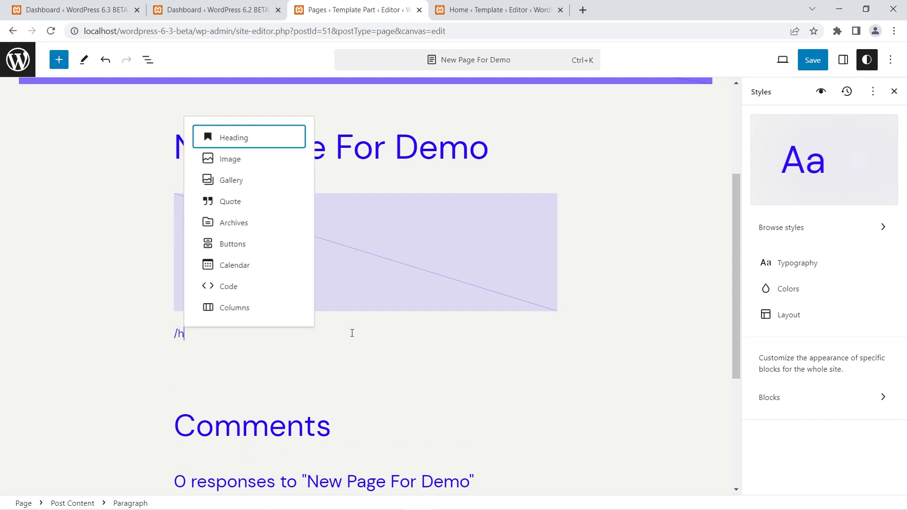
pyautogui.press('Return')
pyautogui.write('This is a heading o')
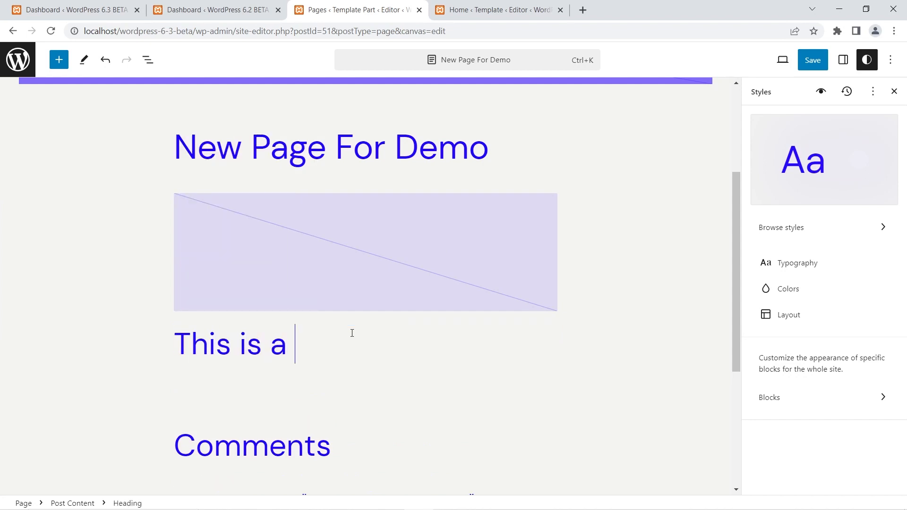
pyautogui.write('n t')
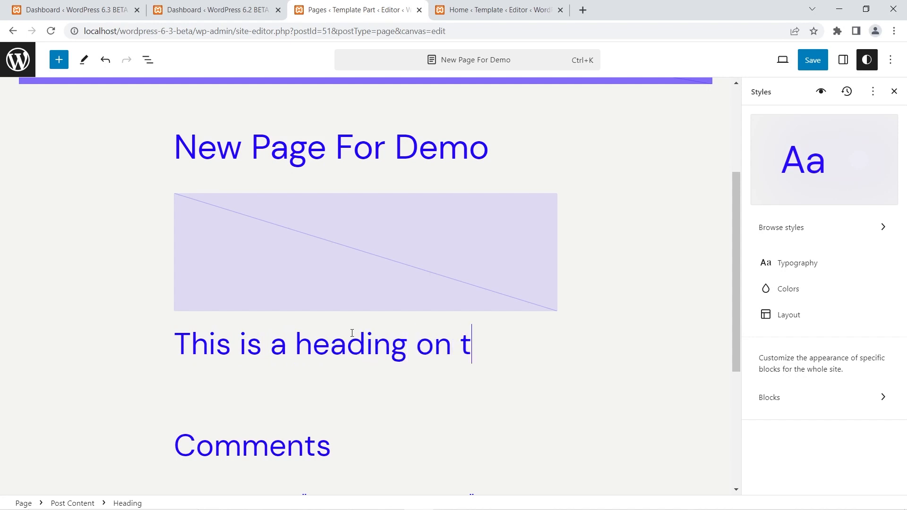
pyautogui.write('he demo page')
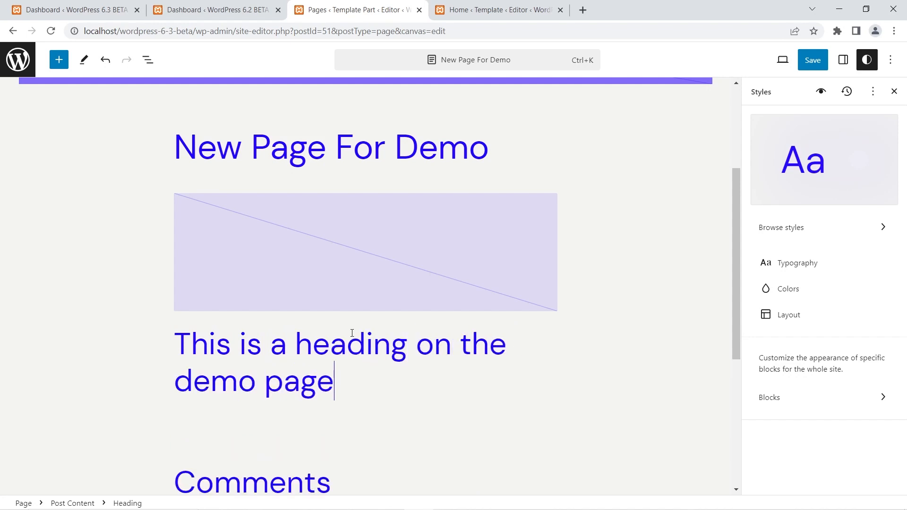
# Add the paragraph "This is a new paragraph" beneath the heading.
pyautogui.press('Return')
pyautogui.write('This is a new paragraph')
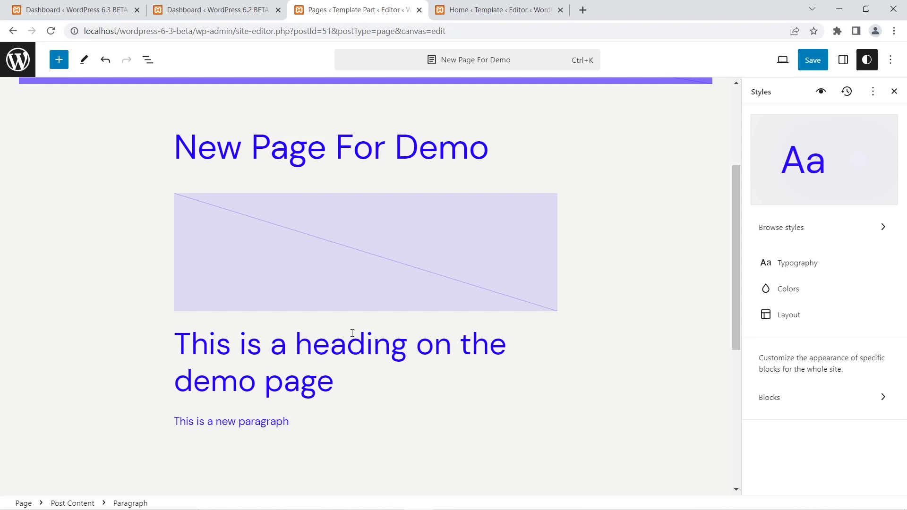
# Insert a second Image block below the new paragraph, leaving it empty without uploading a file.
pyautogui.press('Return')
pyautogui.write('/i')
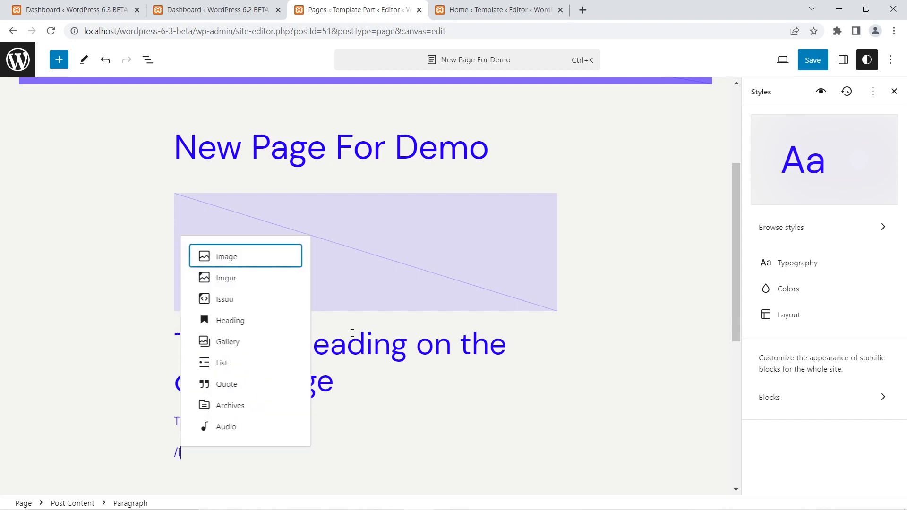
pyautogui.press('Return')
pyautogui.press('Return')
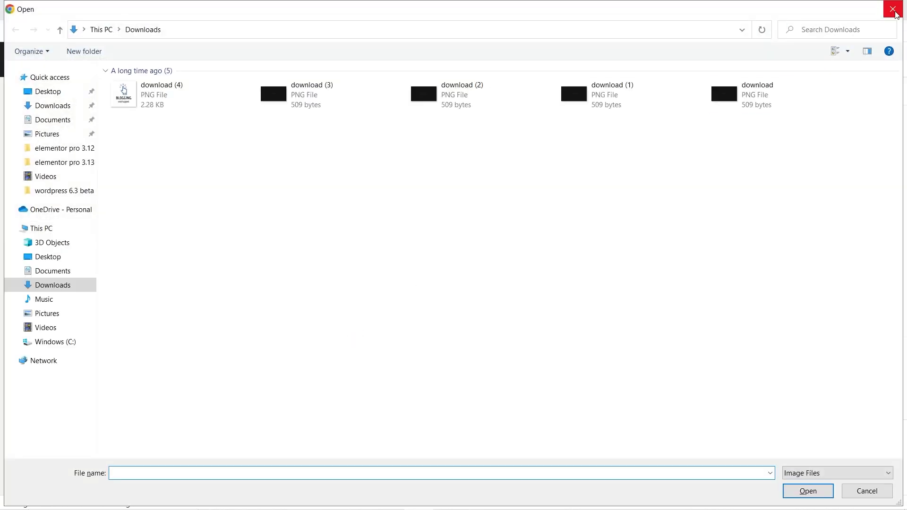
pyautogui.click(901, 10)
pyautogui.click(232, 366)
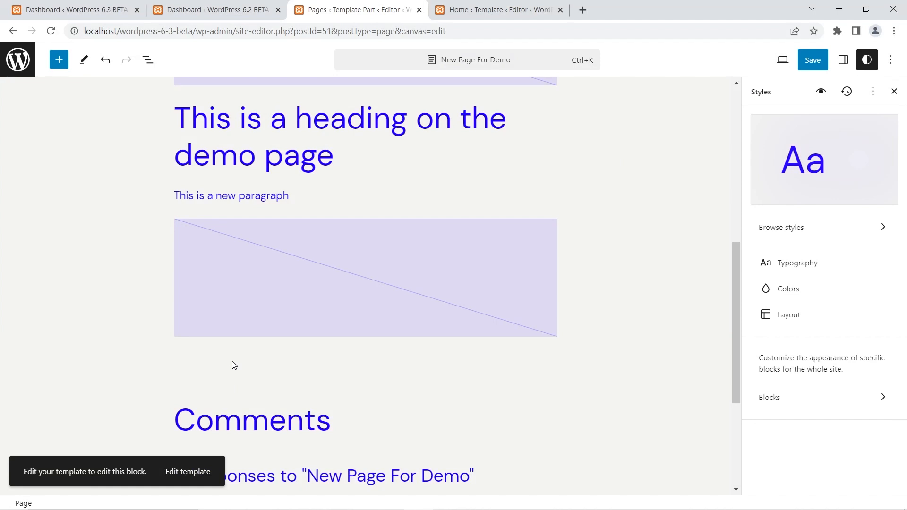
# Add a Heading block below the second image placeholder reading "This is a second heading on the demo page".
pyautogui.click(276, 332)
pyautogui.press('Return')
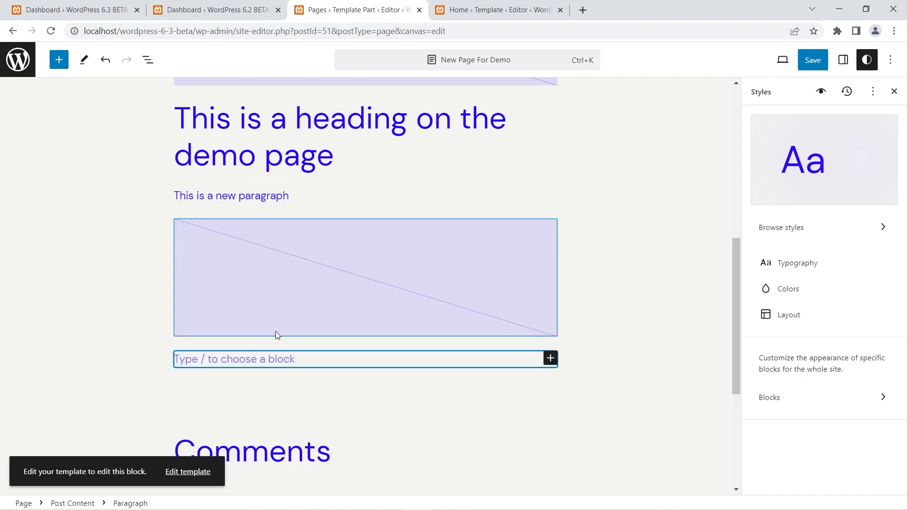
pyautogui.write('/h')
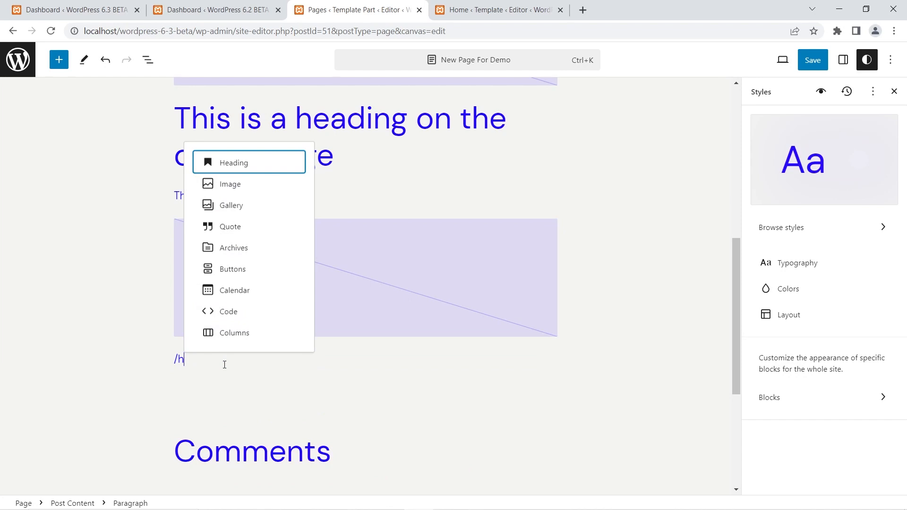
pyautogui.press('Return')
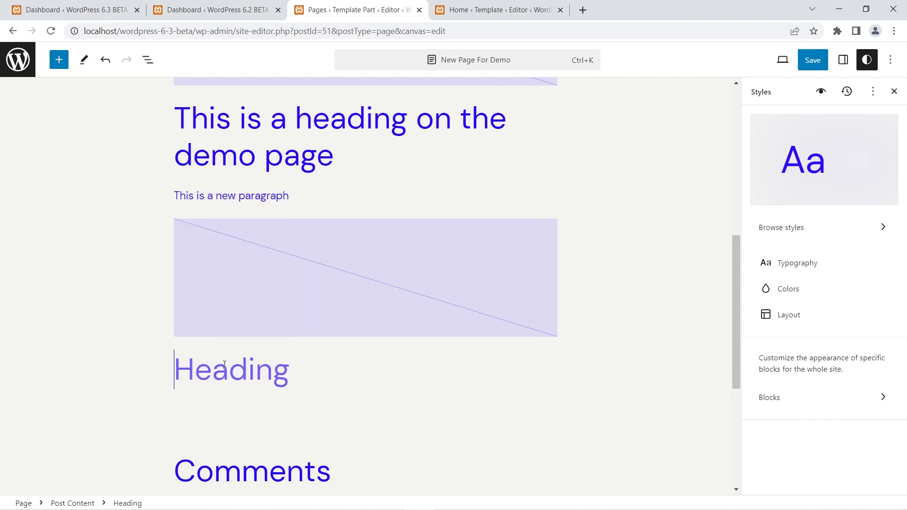
pyautogui.write('This is a s')
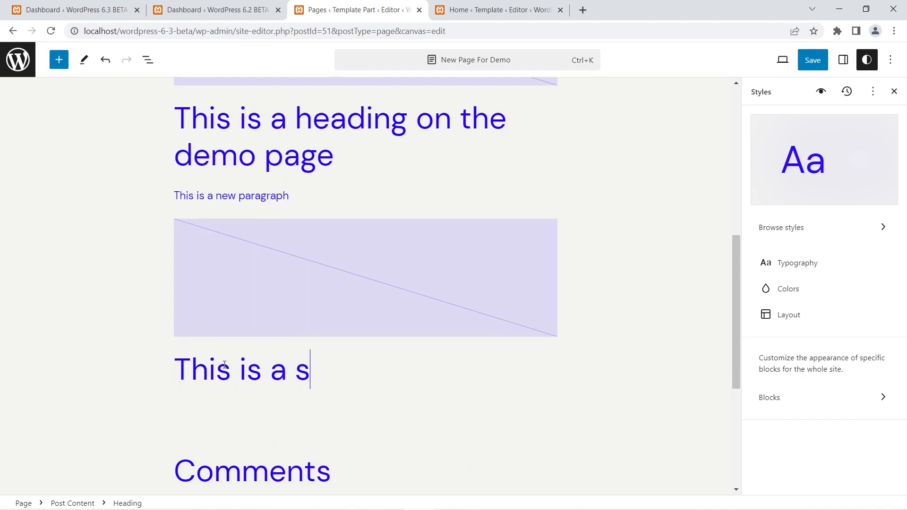
pyautogui.write('econd heado')
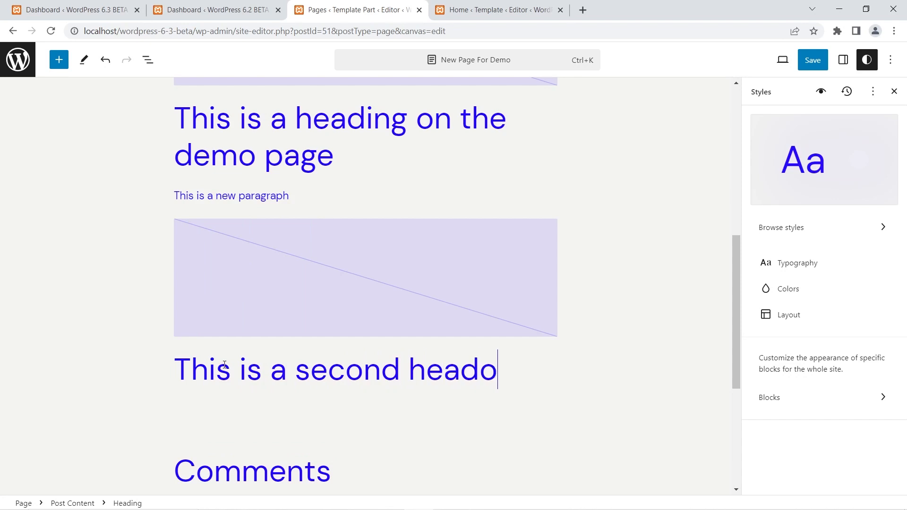
pyautogui.press('BackSpace')
pyautogui.write('ing o')
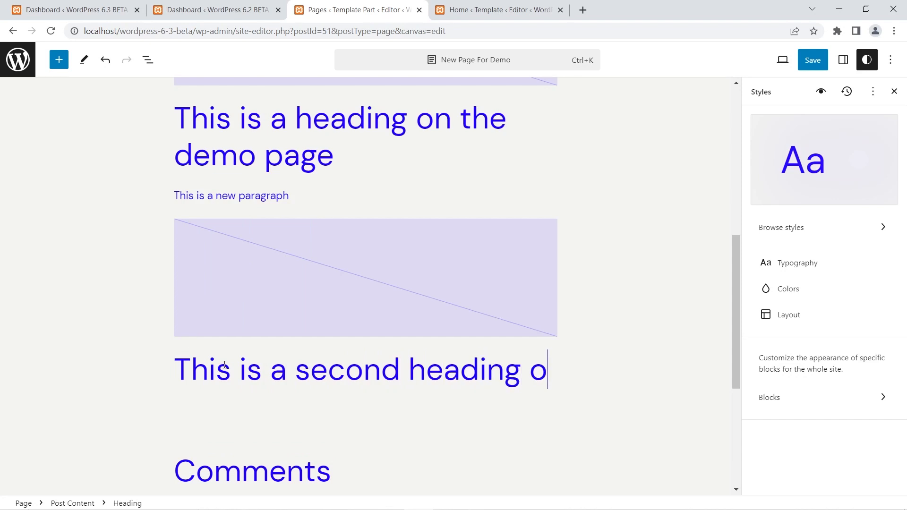
pyautogui.write('n the demo page')
# Add the paragraph "This is a second paragraph" beneath the second heading and save New Page For Demo.
pyautogui.press('Return')
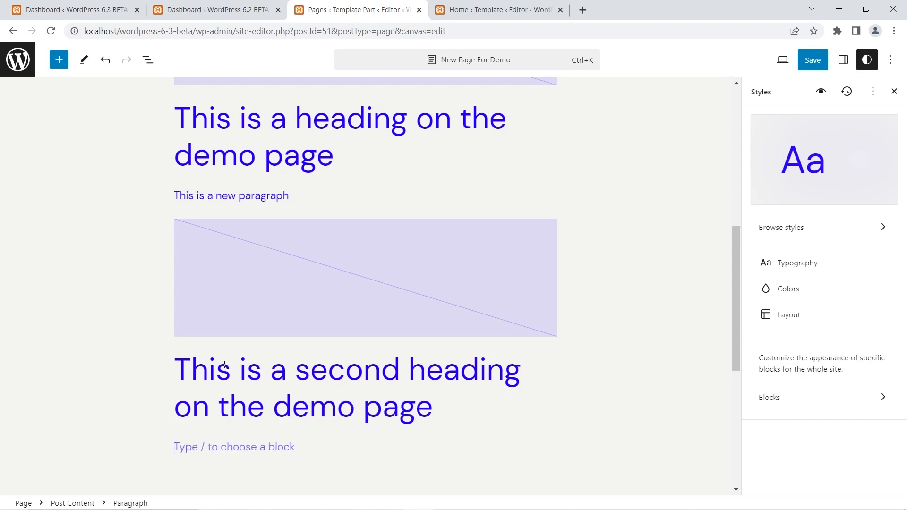
pyautogui.write('This is a')
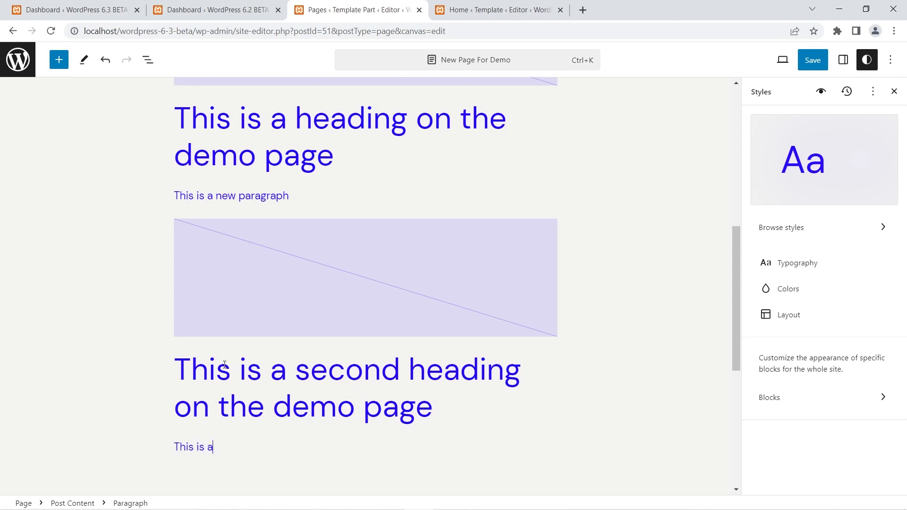
pyautogui.write(' second paragraph')
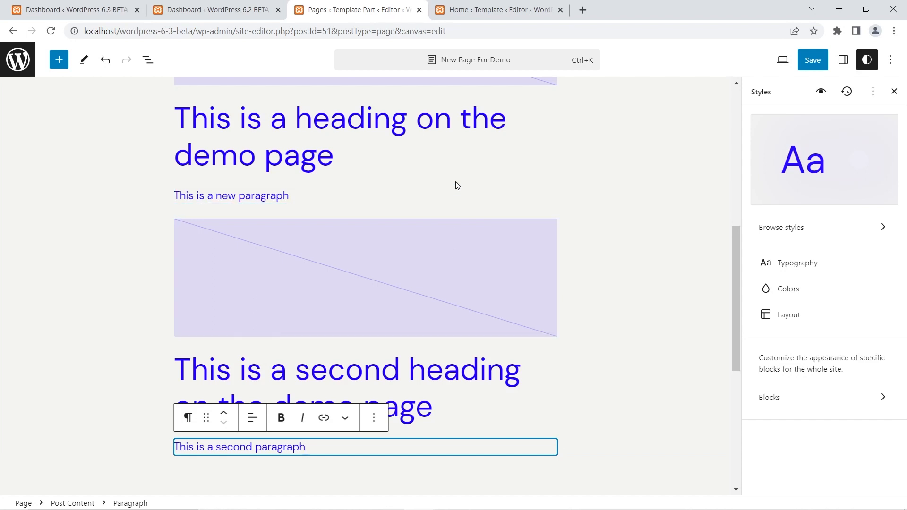
pyautogui.click(813, 65)
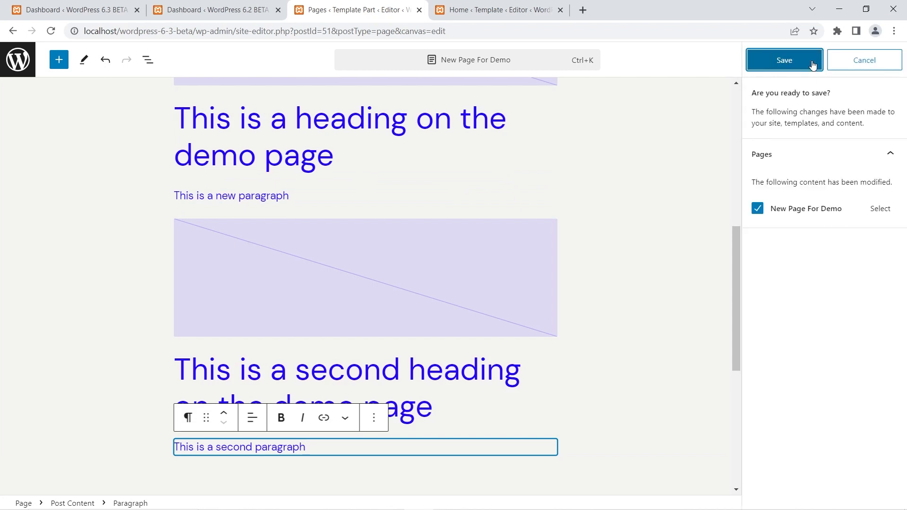
pyautogui.click(813, 65)
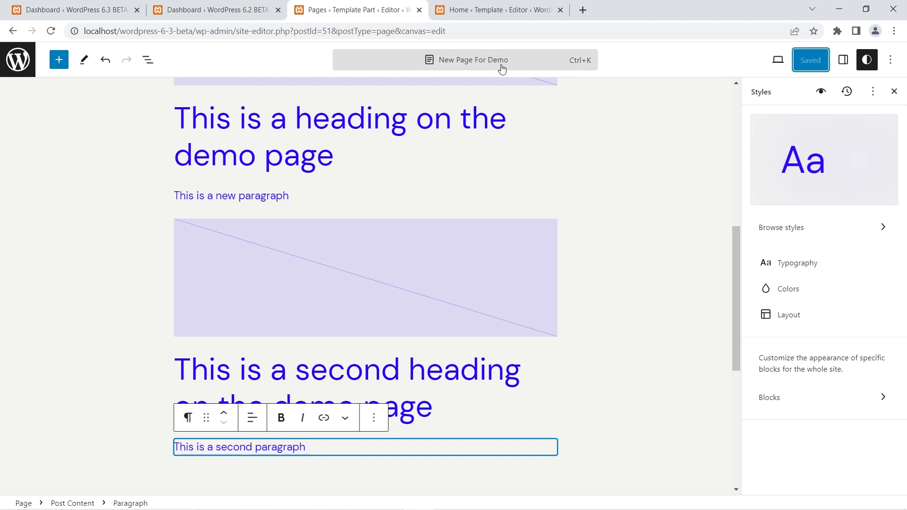
# Open the command palette and search it for "page".
pyautogui.click(502, 69)
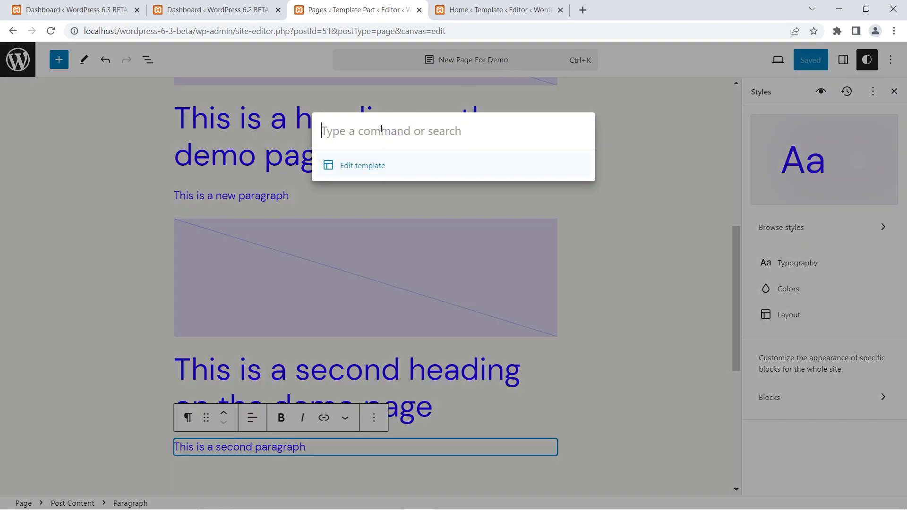
pyautogui.write('page')
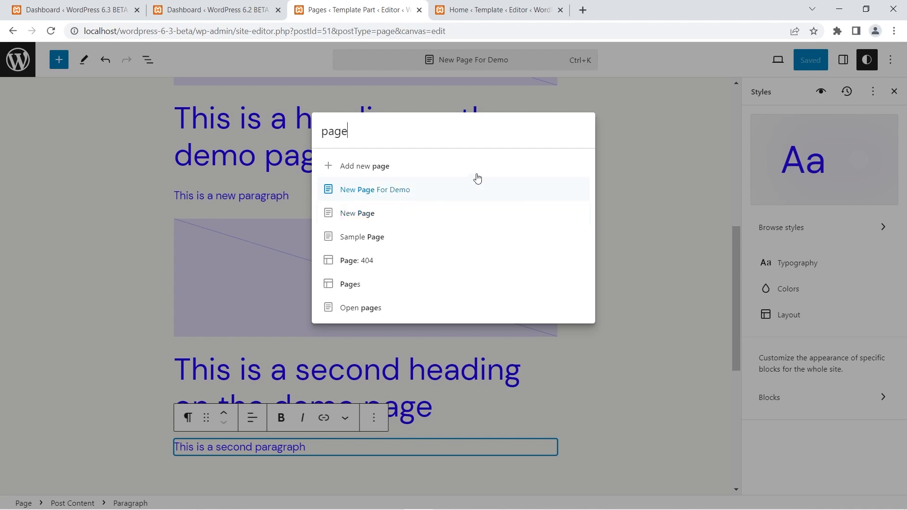
# Reopen the command palette from the page editor, search it for "post", and dismiss it.
pyautogui.click(649, 137)
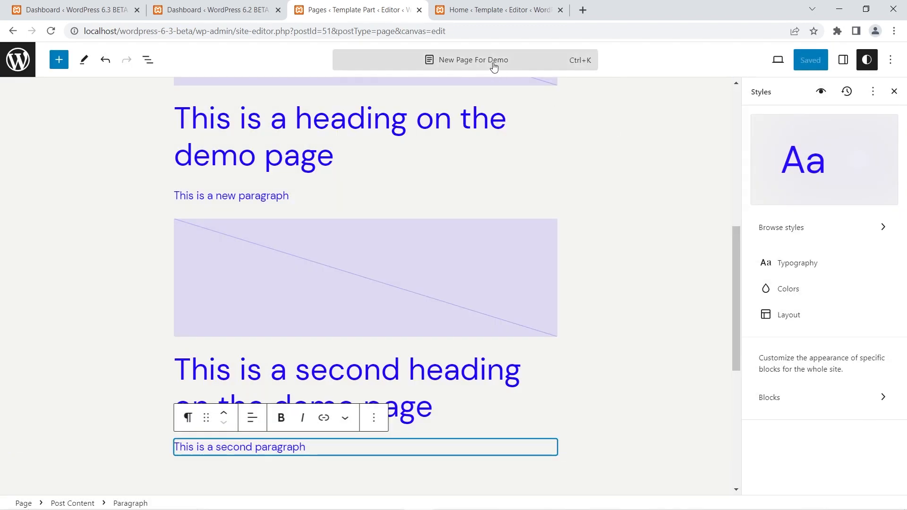
pyautogui.click(494, 66)
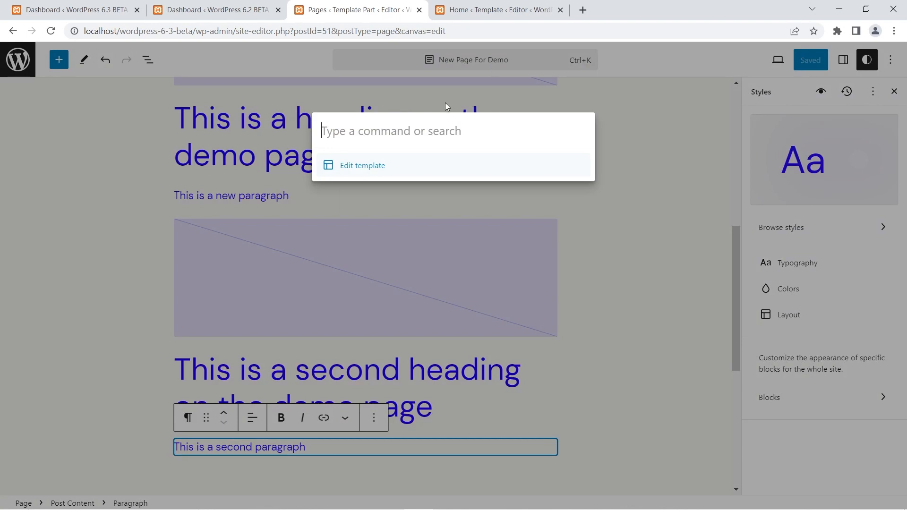
pyautogui.write('post')
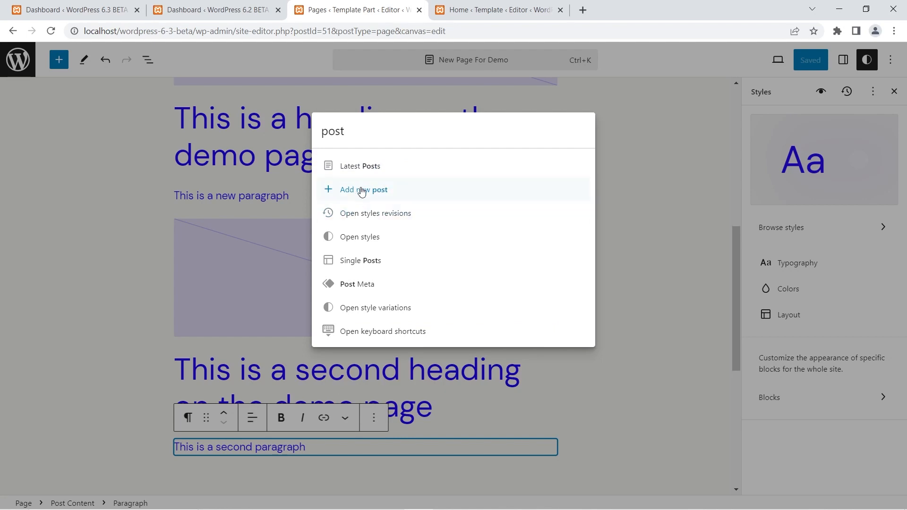
pyautogui.click(19, 65)
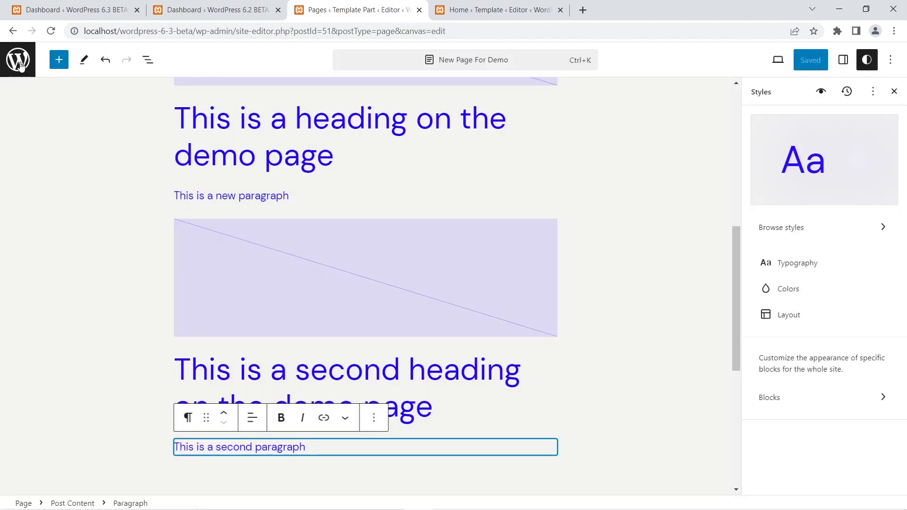
# Return to the Site Editor navigation and search its command palette for "page" and then for "post".
pyautogui.click(20, 64)
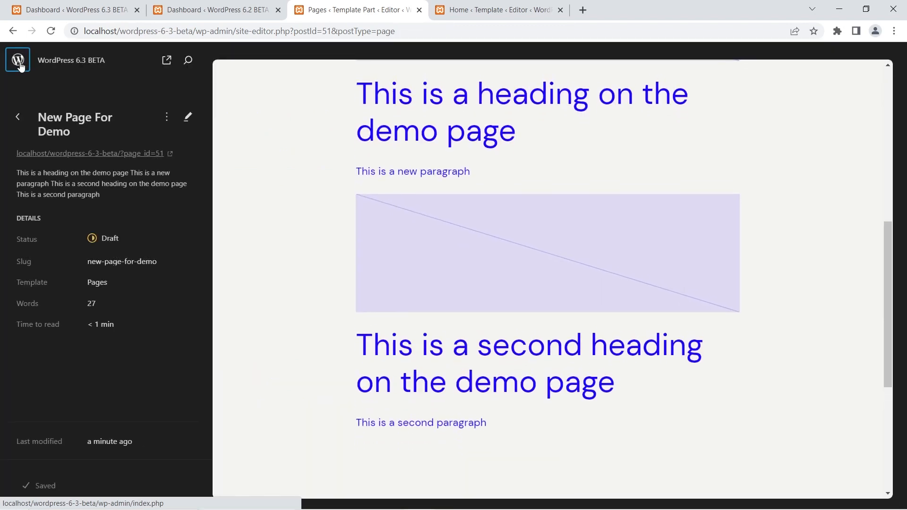
pyautogui.click(188, 61)
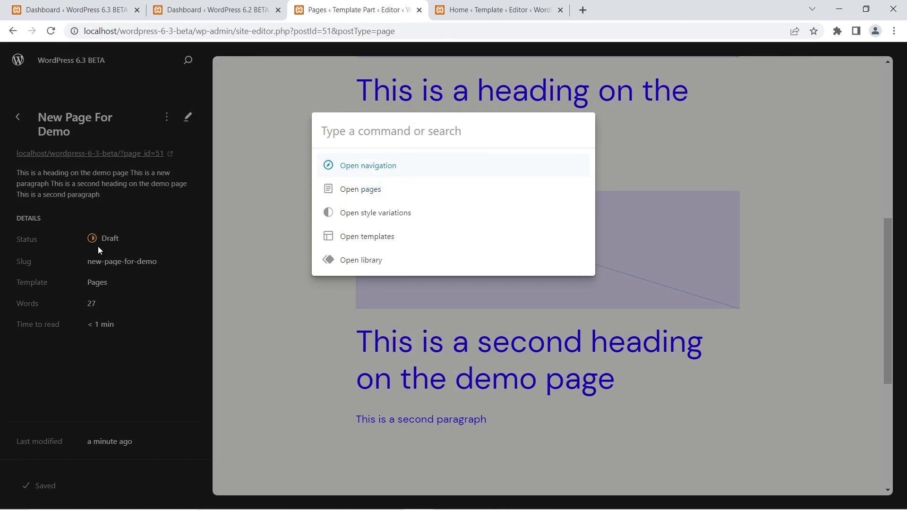
pyautogui.write('page')
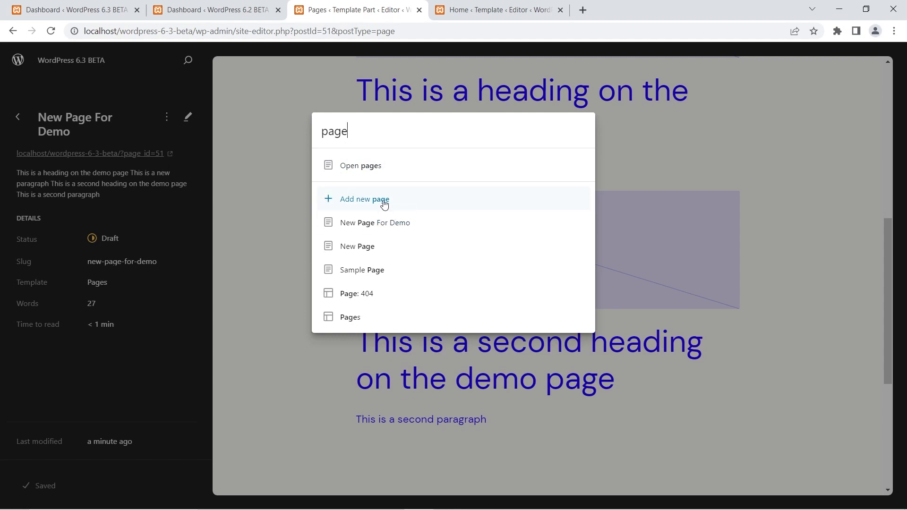
pyautogui.click(149, 90)
pyautogui.click(188, 61)
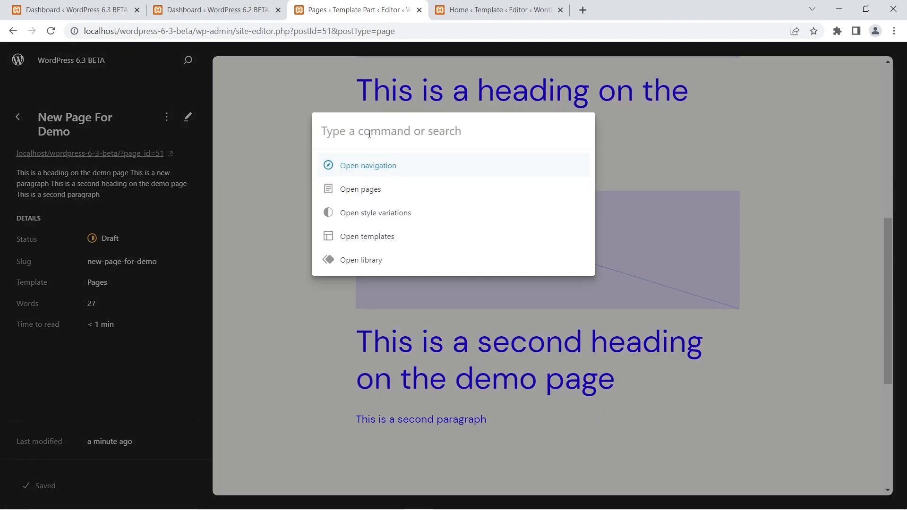
pyautogui.write('post')
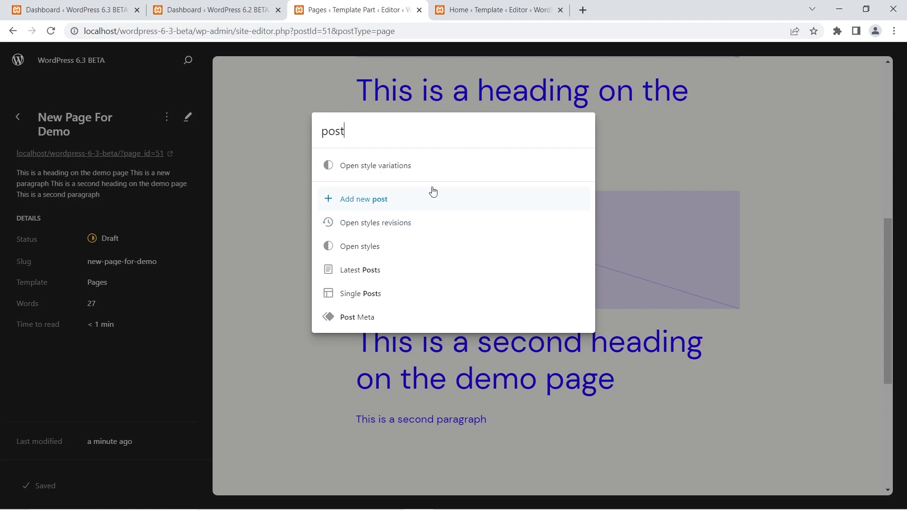
pyautogui.click(829, 206)
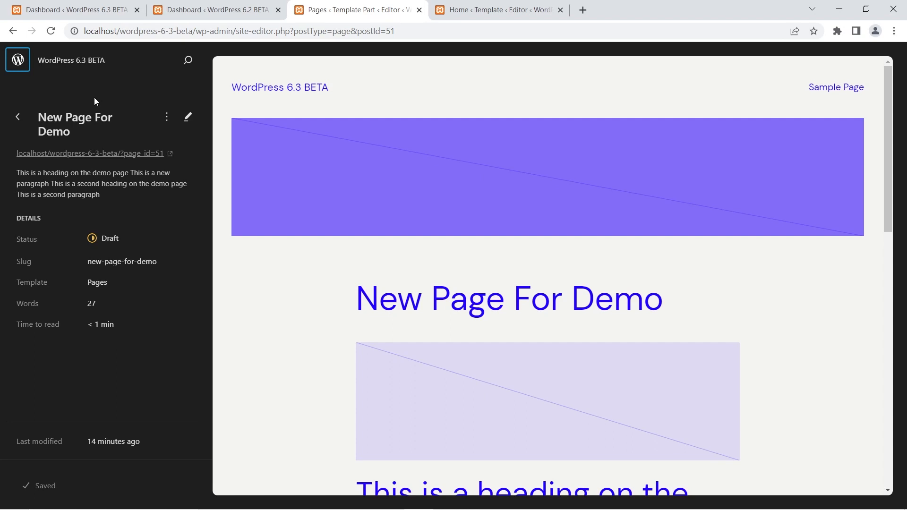
# View the Page: 404 template from the Pages list in the editor, then return to the Pages list.
pyautogui.click(18, 118)
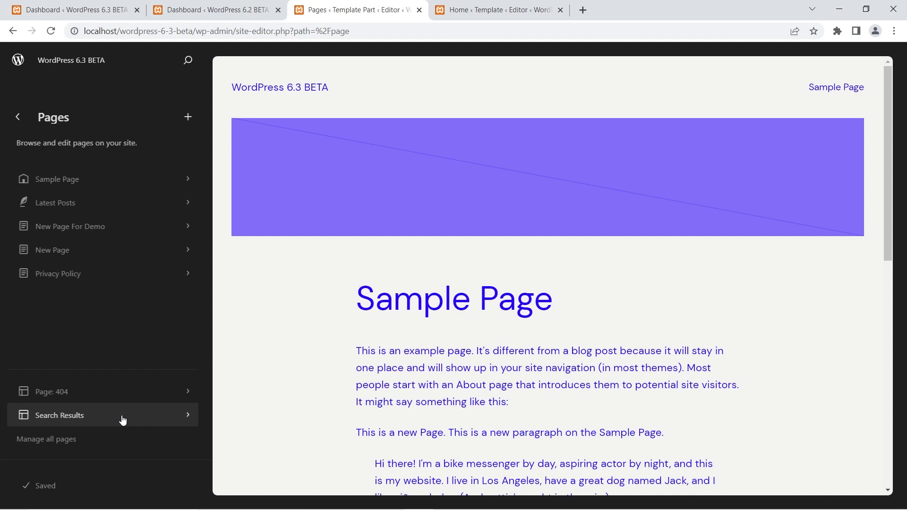
pyautogui.click(127, 401)
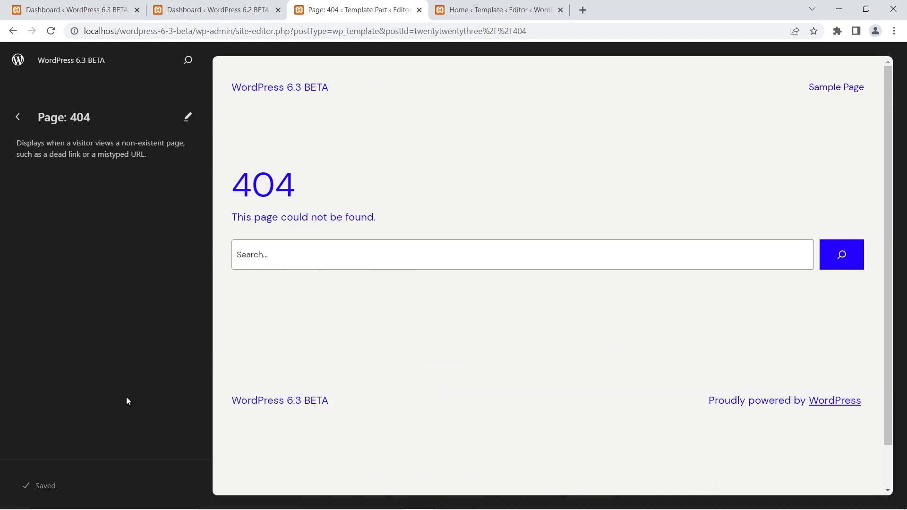
pyautogui.click(543, 130)
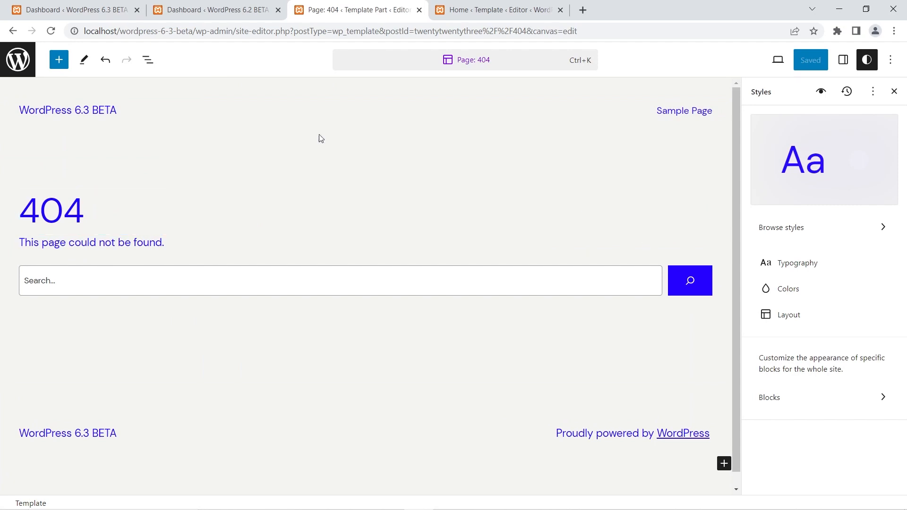
pyautogui.click(14, 60)
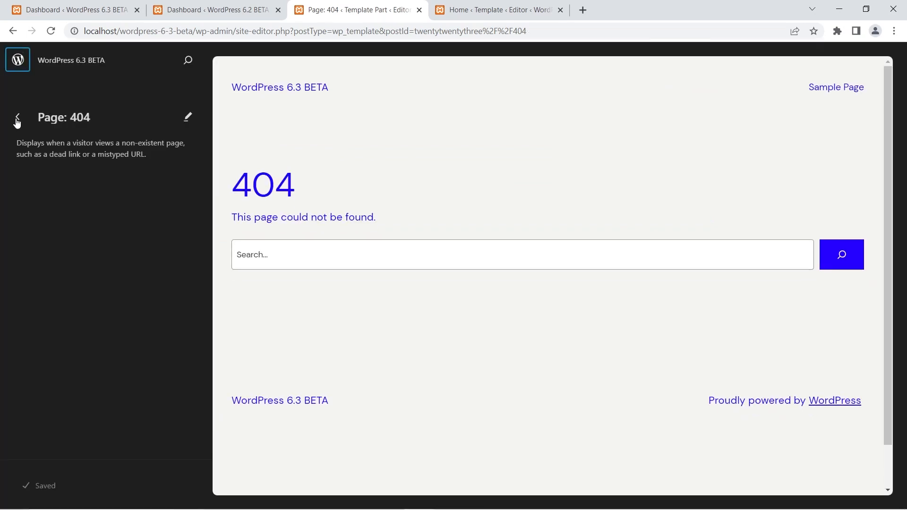
pyautogui.click(18, 116)
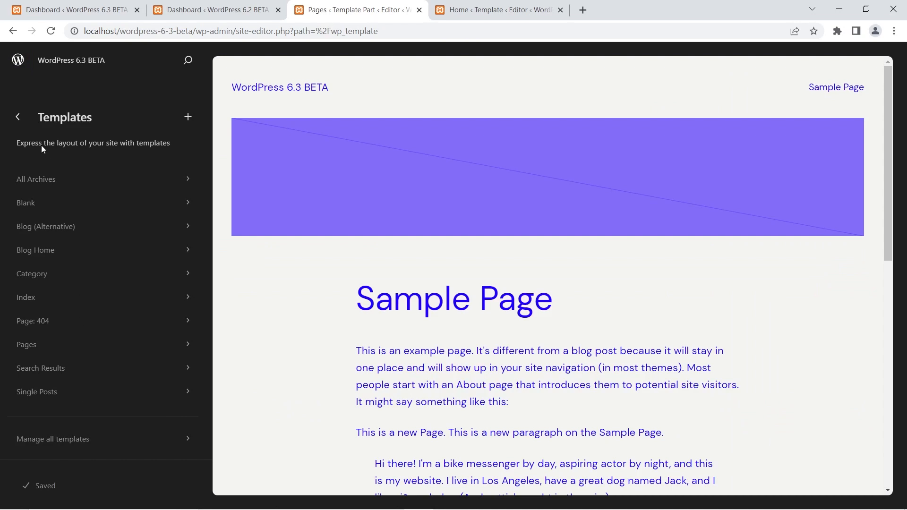
pyautogui.click(21, 121)
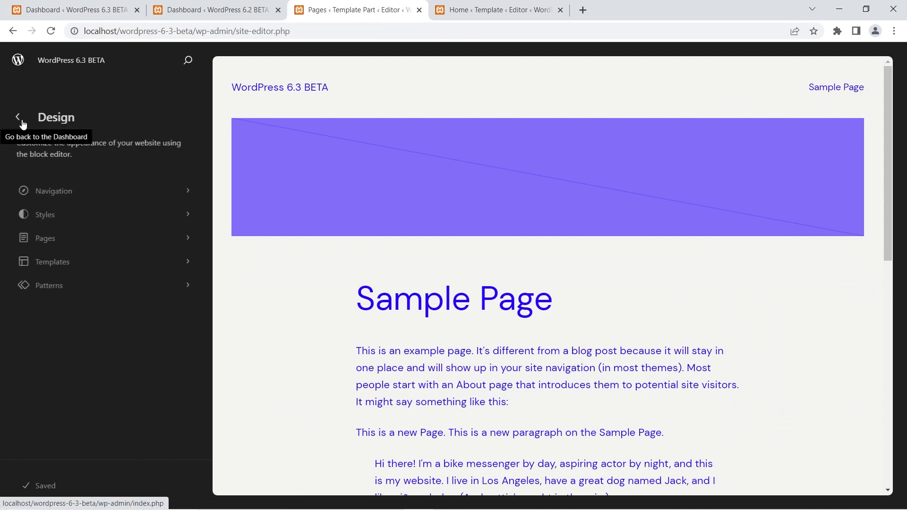
pyautogui.click(52, 237)
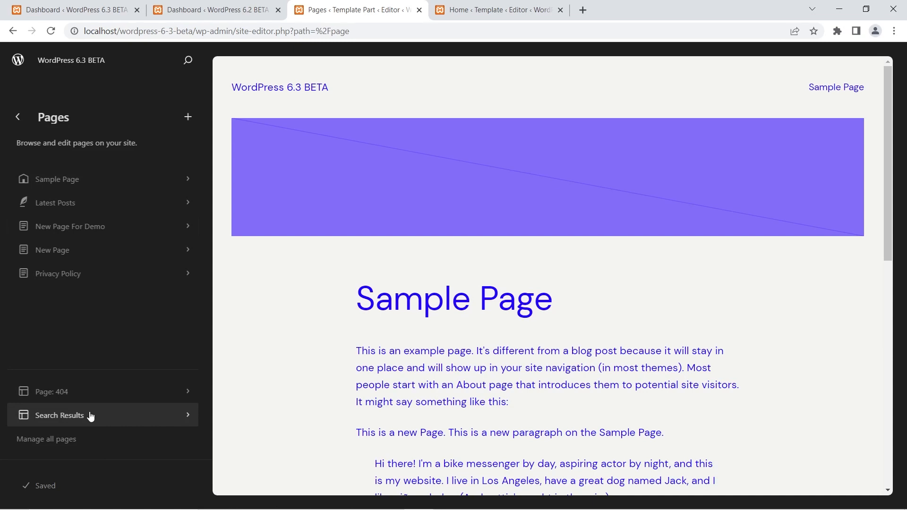
# Preview the Search Results template from the Pages list and go back to the Pages list.
pyautogui.click(90, 415)
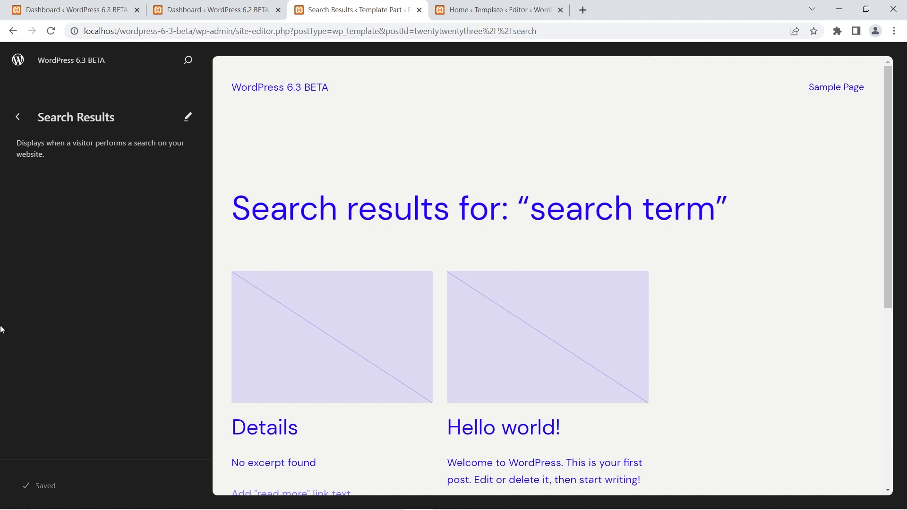
pyautogui.click(18, 116)
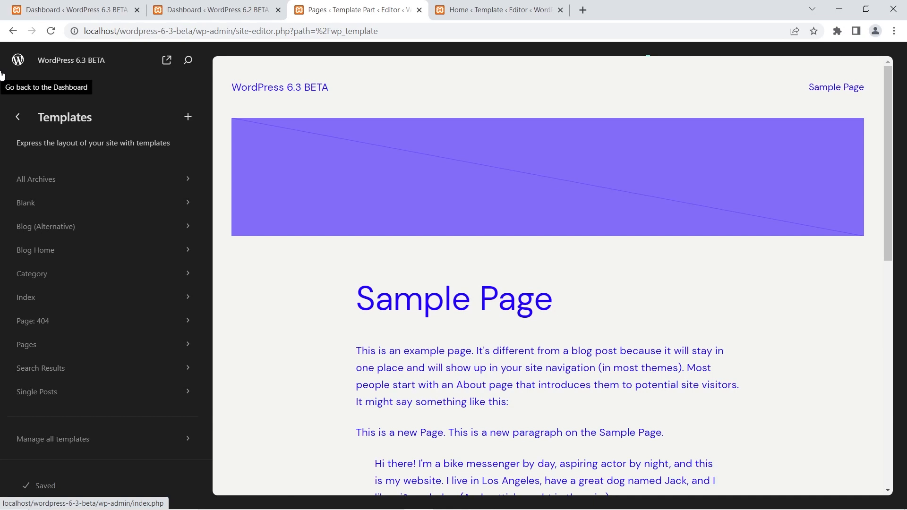
pyautogui.click(17, 118)
pyautogui.click(45, 239)
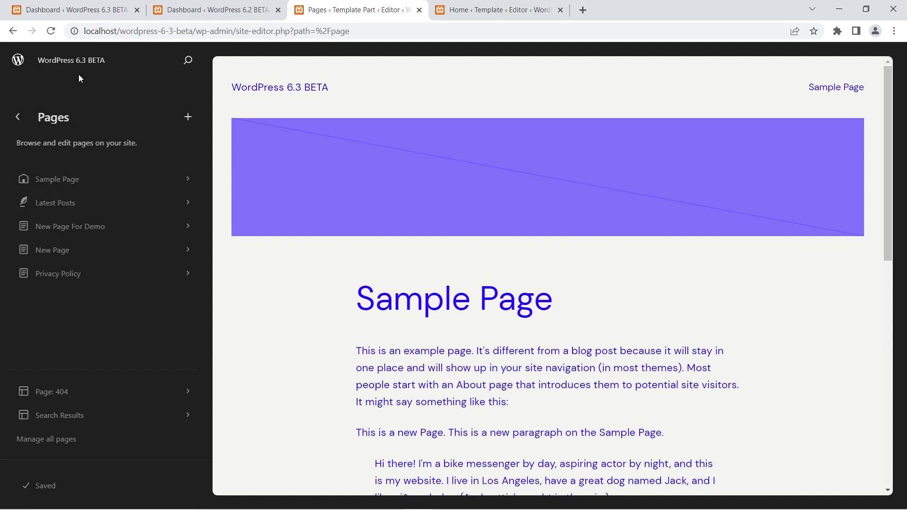
# Open All Pages in the WordPress 6.3 dashboard and compare its entries with the Site Editor's Pages list.
pyautogui.click(89, 4)
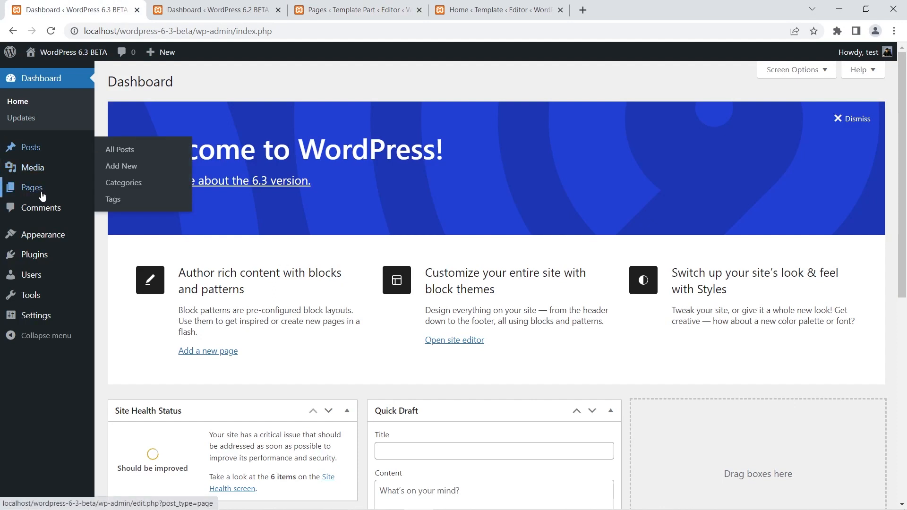
pyautogui.click(112, 190)
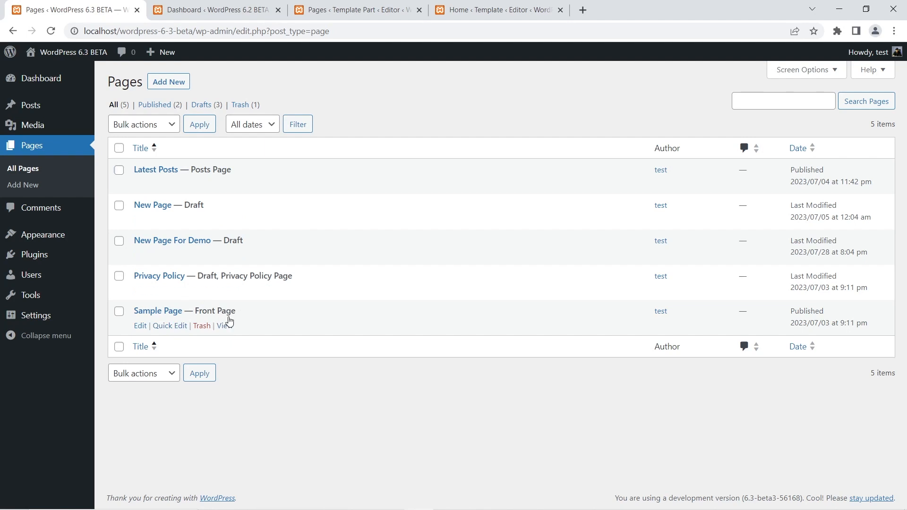
pyautogui.click(366, 9)
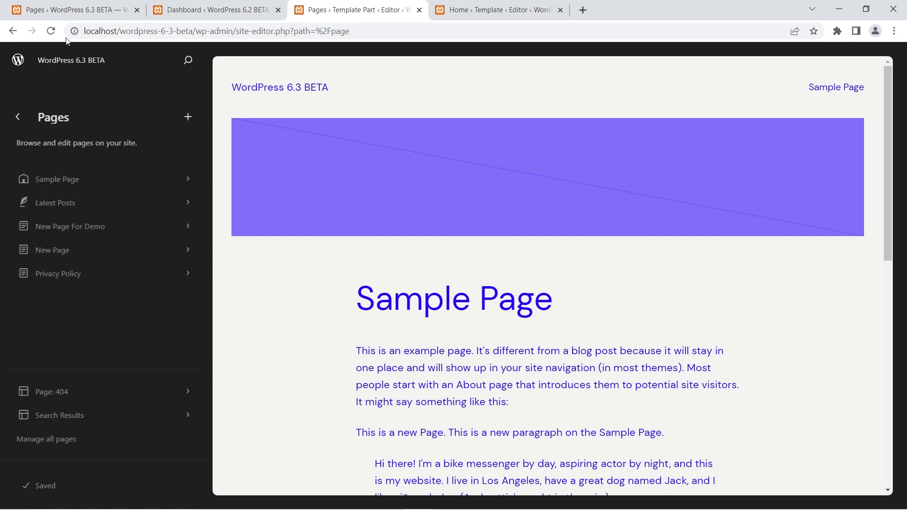
pyautogui.click(70, 9)
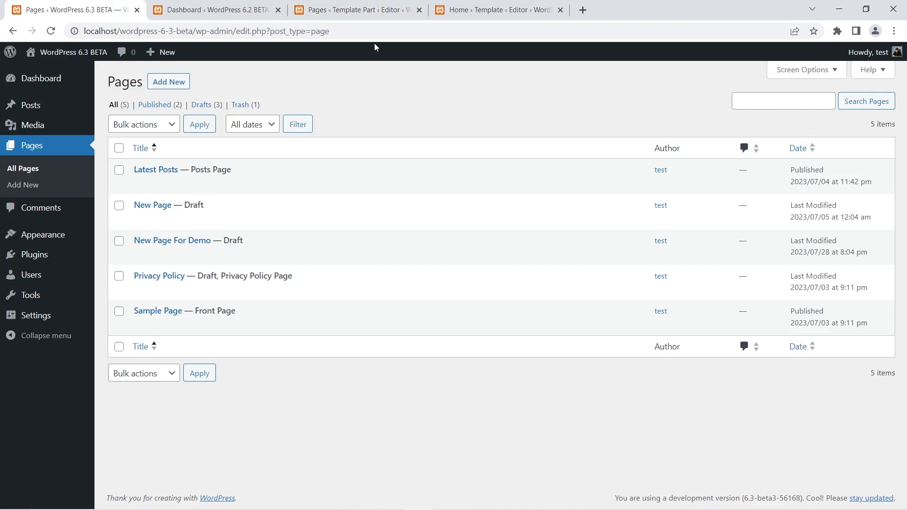
pyautogui.click(357, 9)
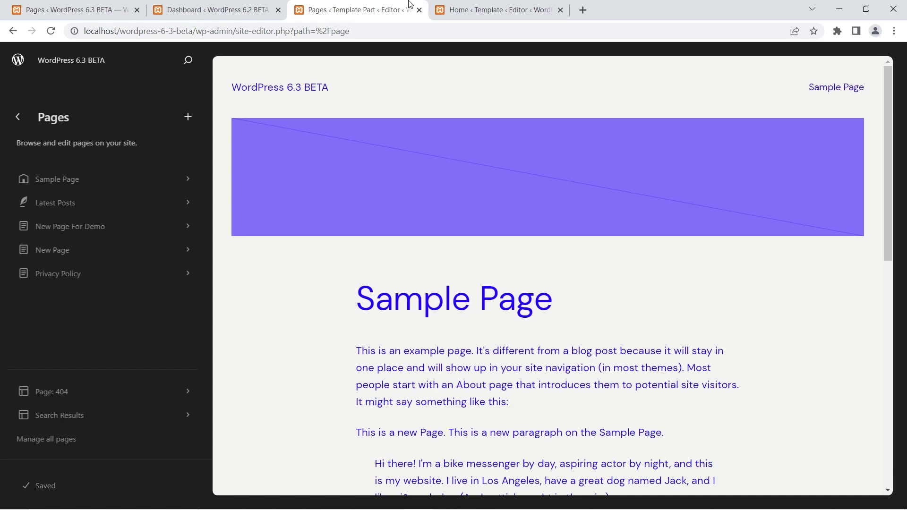
# In the 6.3 site's Reading Settings, set the homepage to display "Your latest posts" and save the changes.
pyautogui.click(122, 4)
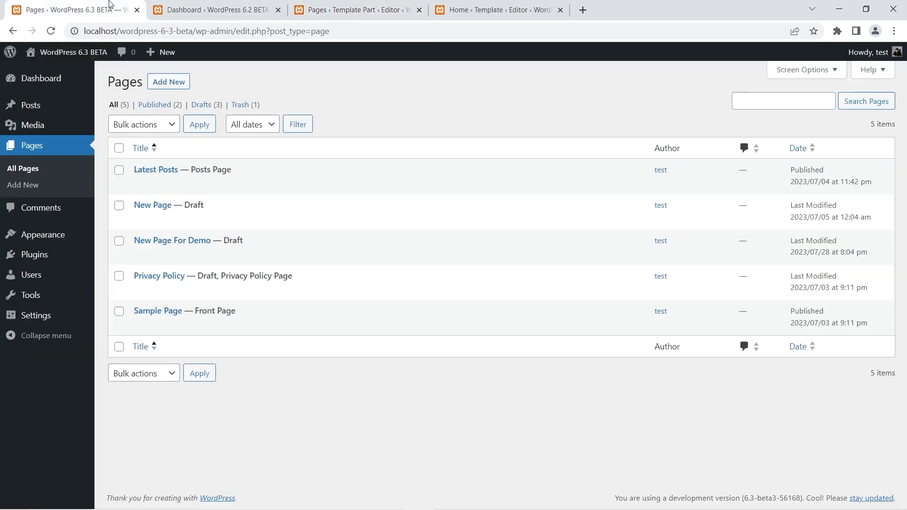
pyautogui.moveTo(40, 316)
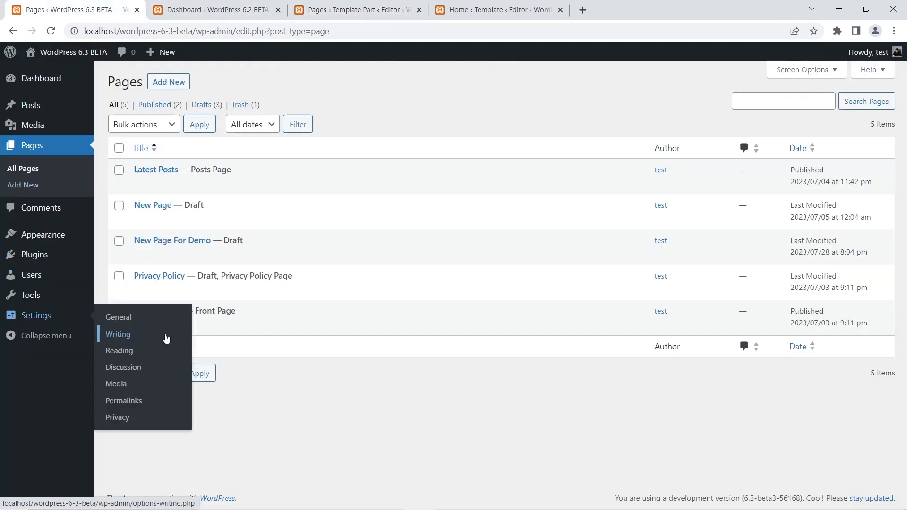
pyautogui.click(143, 353)
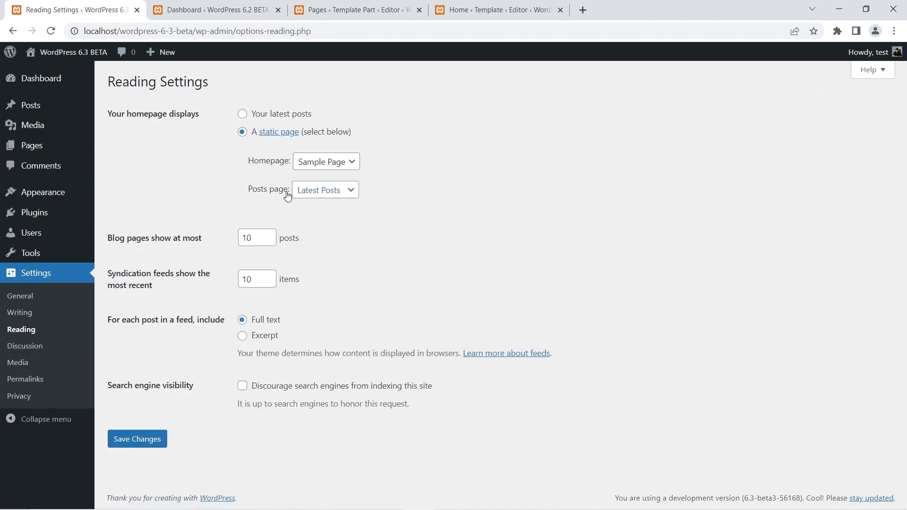
pyautogui.click(244, 115)
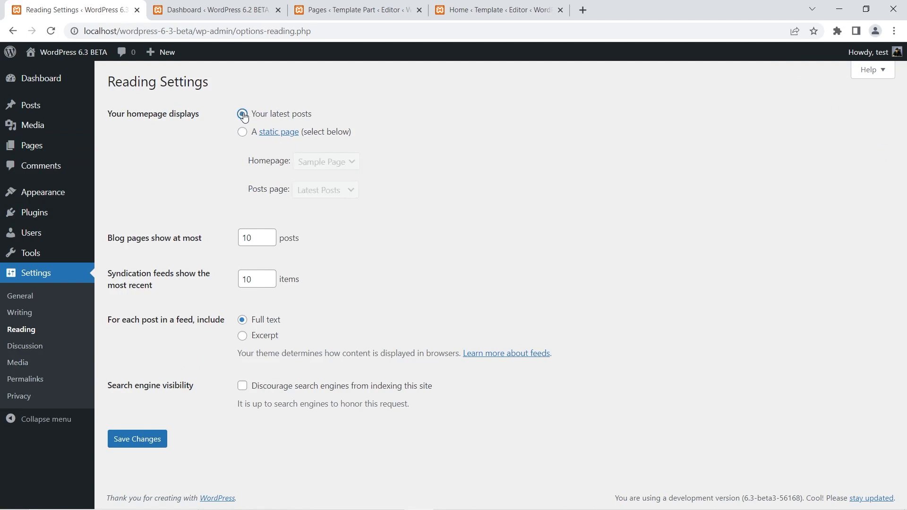
pyautogui.click(134, 439)
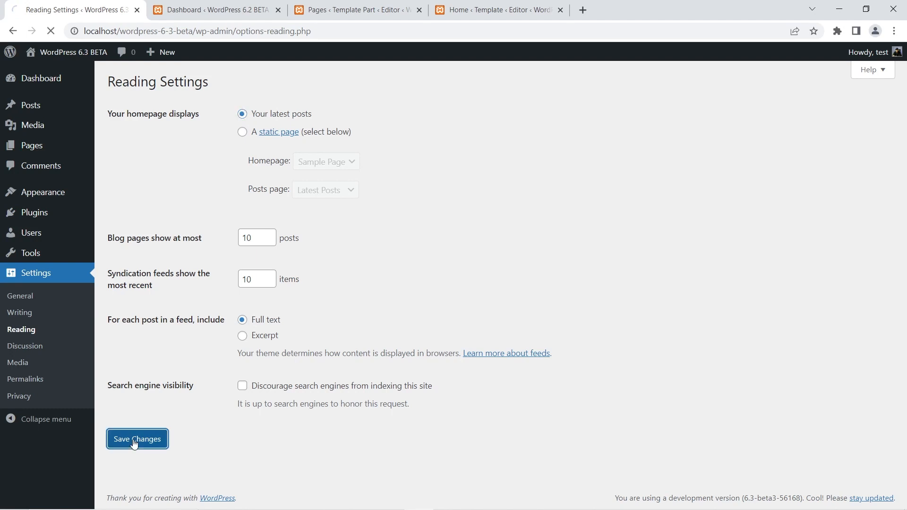
# Reload the Site Editor's Pages list, view the Blog Home template in the editor, and return to its details.
pyautogui.click(370, 14)
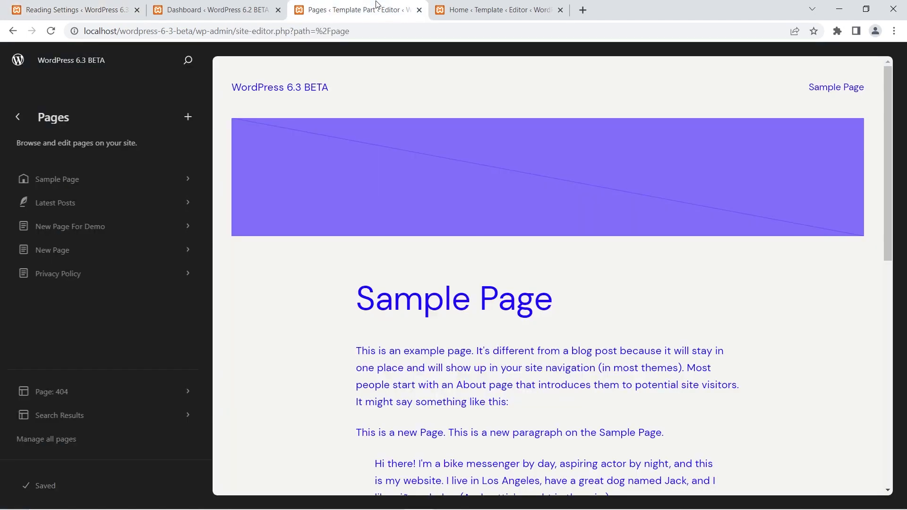
pyautogui.click(51, 31)
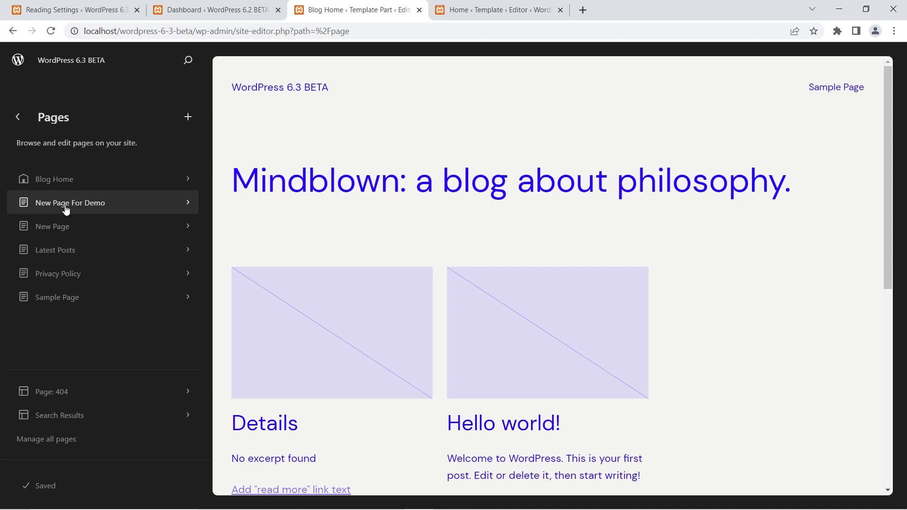
pyautogui.click(70, 179)
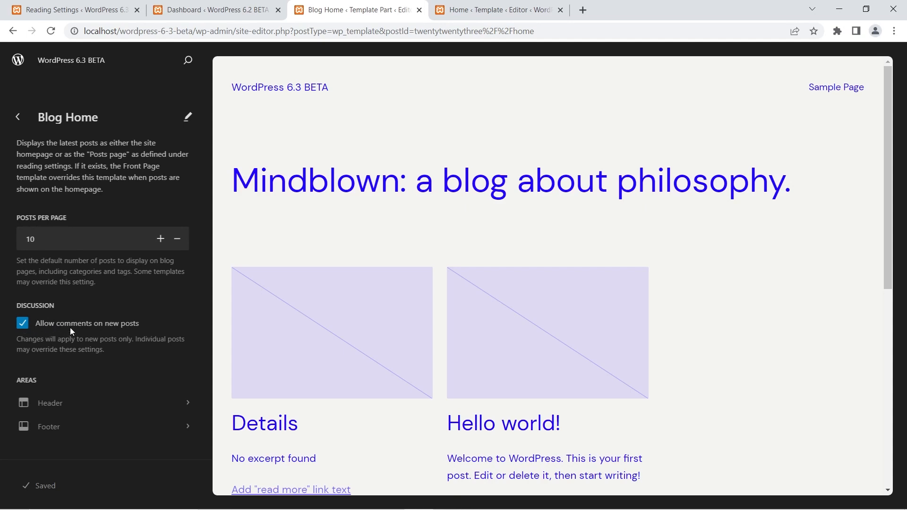
pyautogui.click(188, 118)
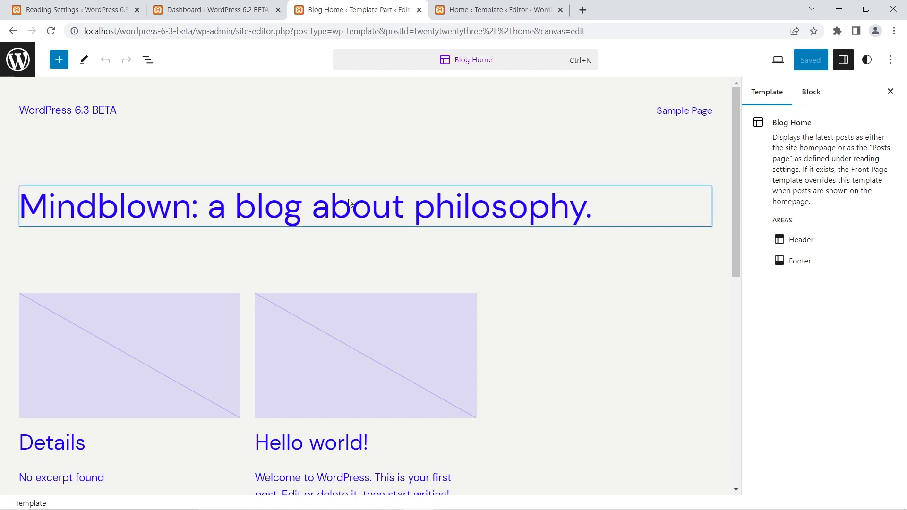
pyautogui.click(28, 63)
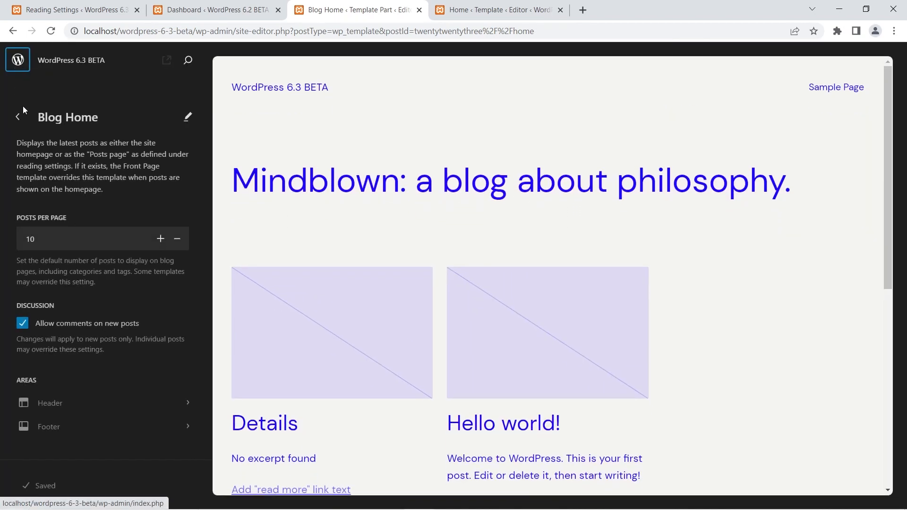
# Reopen the Blog Home template details from the Site Editor's Pages list and return to the Design menu.
pyautogui.click(19, 119)
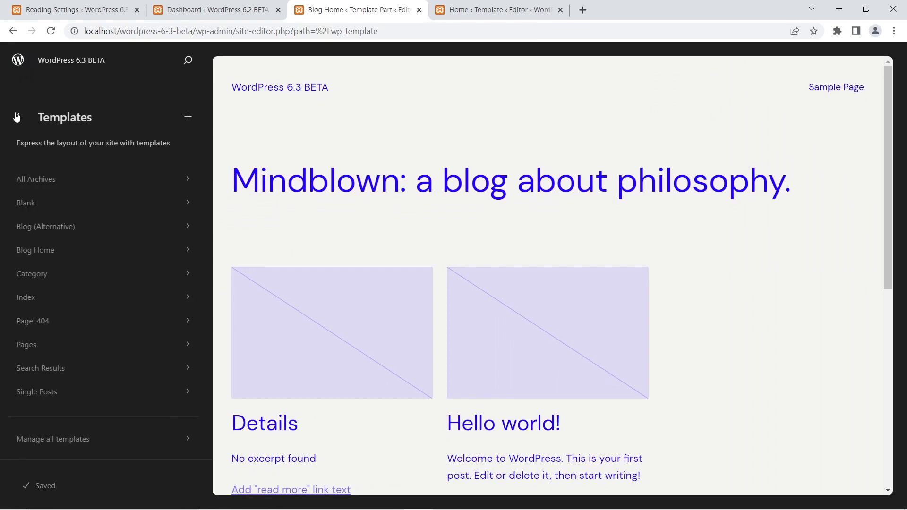
pyautogui.click(17, 117)
pyautogui.click(63, 242)
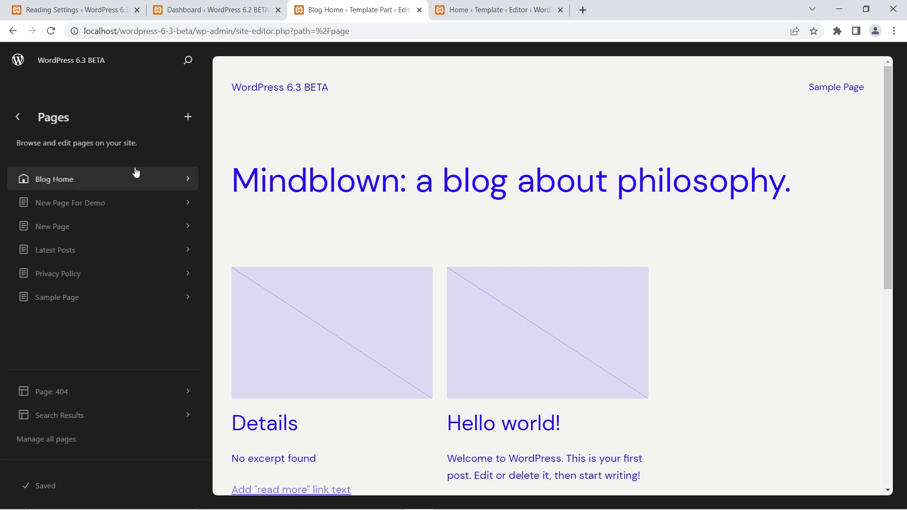
pyautogui.click(80, 180)
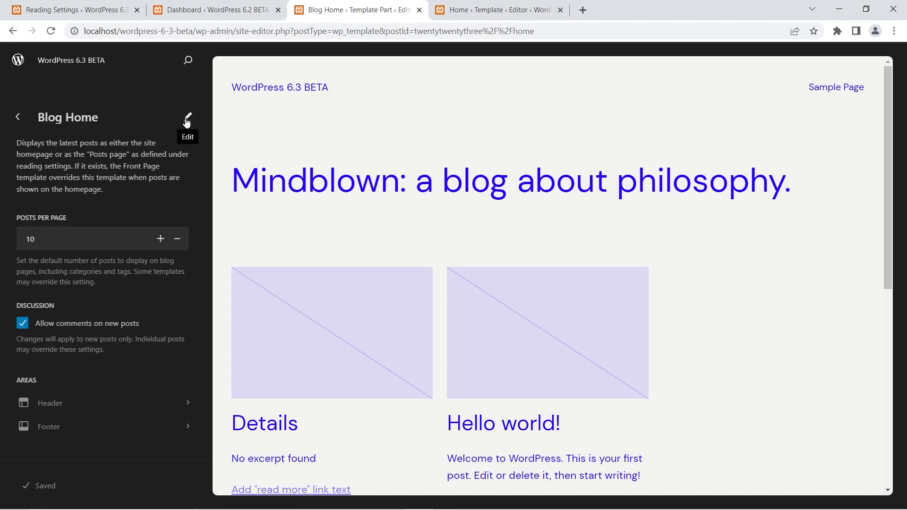
pyautogui.click(18, 117)
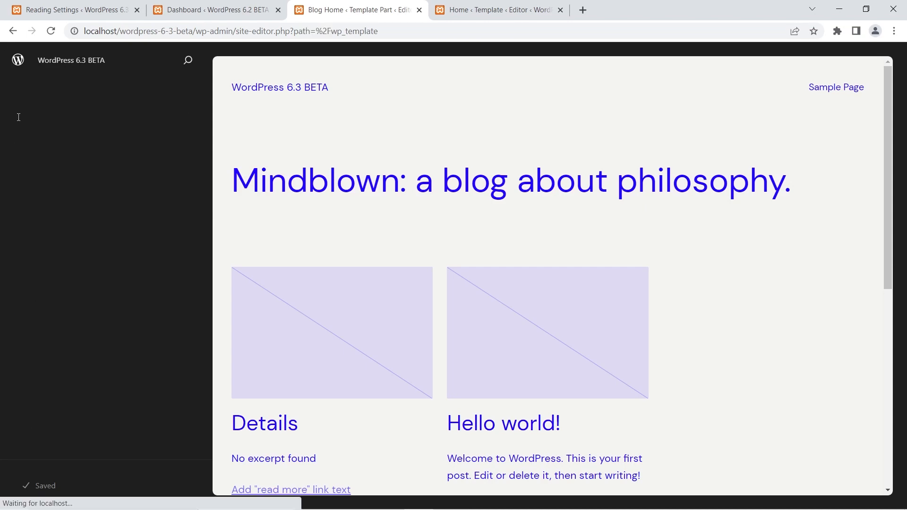
pyautogui.click(18, 117)
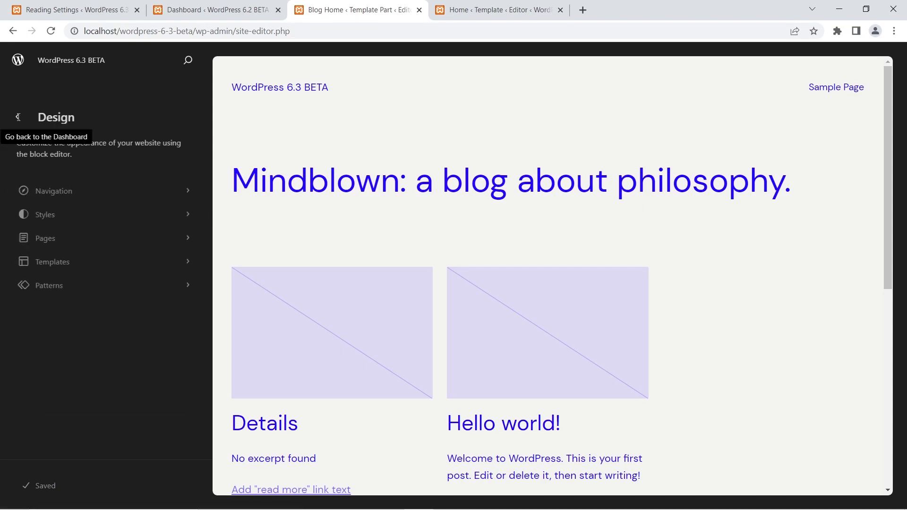
pyautogui.click(55, 239)
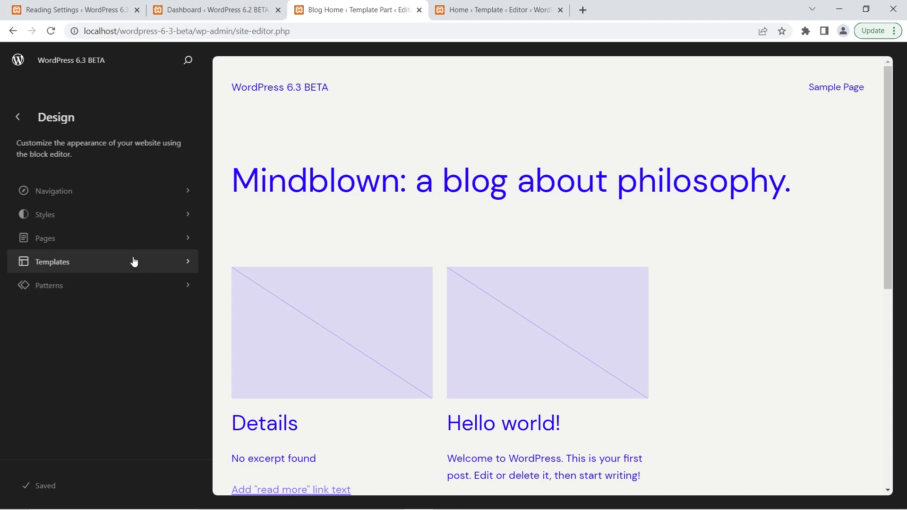
# In the WordPress 6.2 Site Editor, open the list of all templates and highlight the 404 template's description.
pyautogui.click(442, 7)
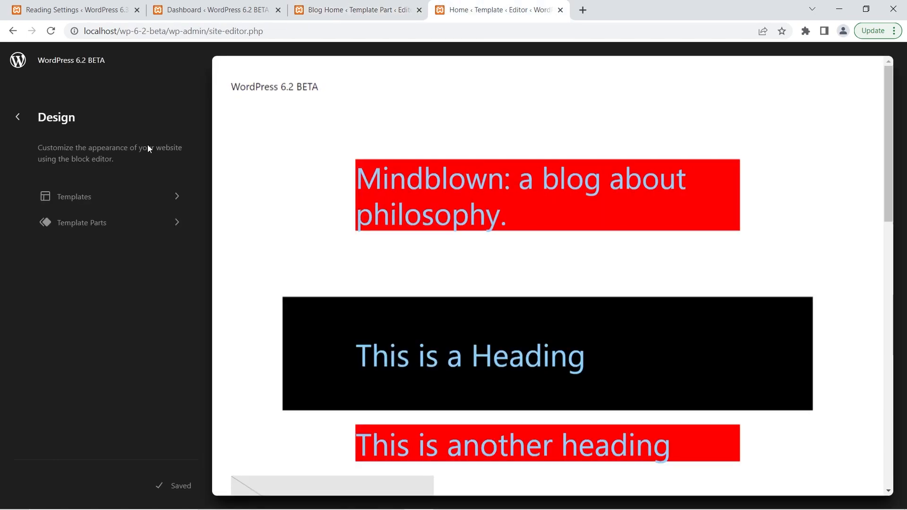
pyautogui.click(106, 195)
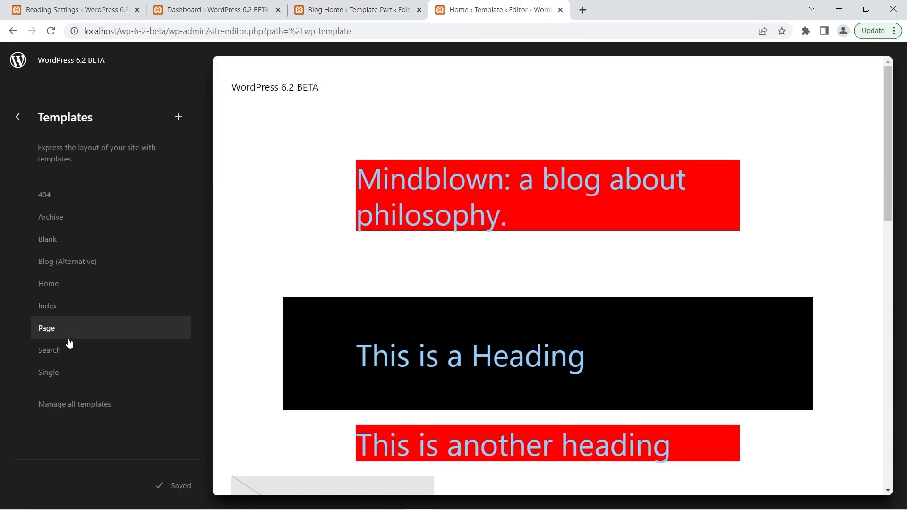
pyautogui.click(74, 409)
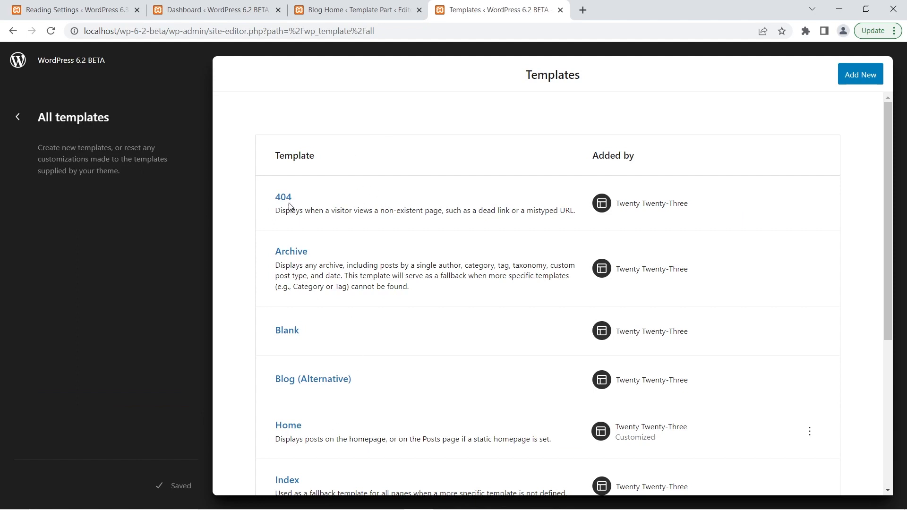
pyautogui.moveTo(277, 211); pyautogui.dragTo(581, 210)
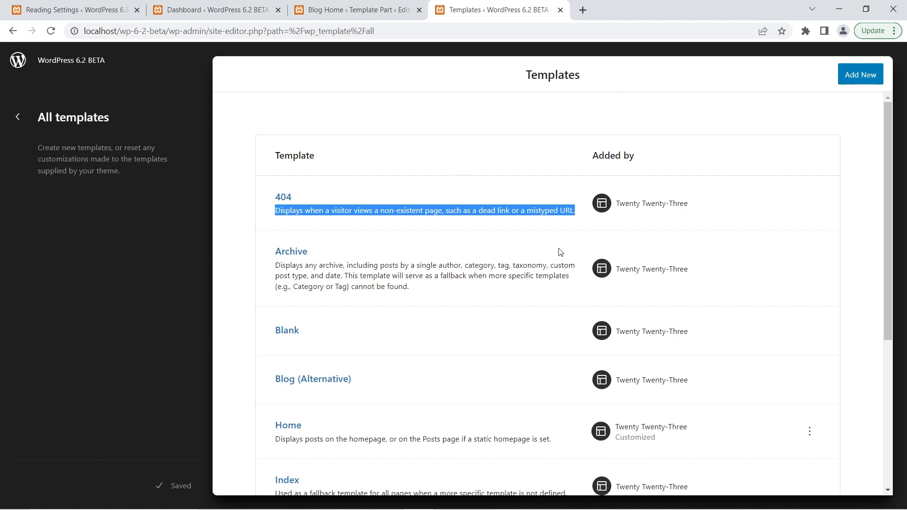
# In the WordPress 6.3 Site Editor, open the list of all templates and review its names and descriptions.
pyautogui.click(395, 3)
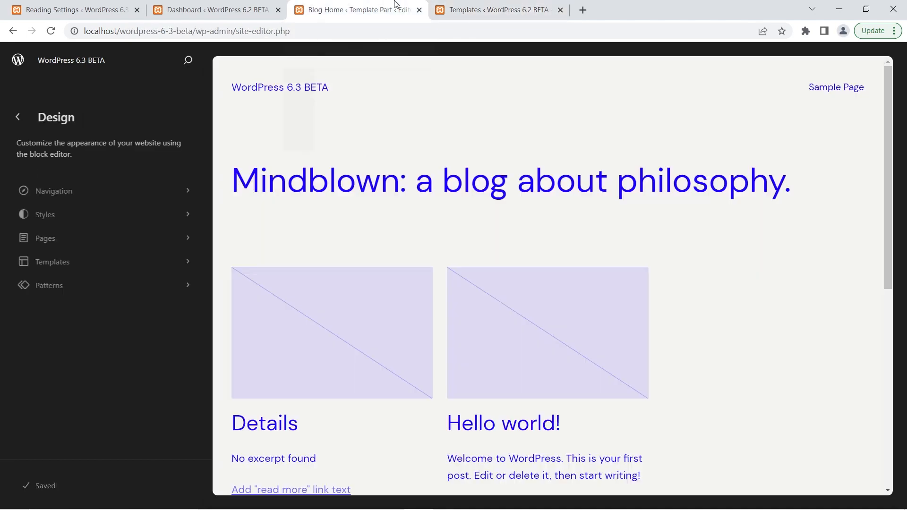
pyautogui.click(111, 262)
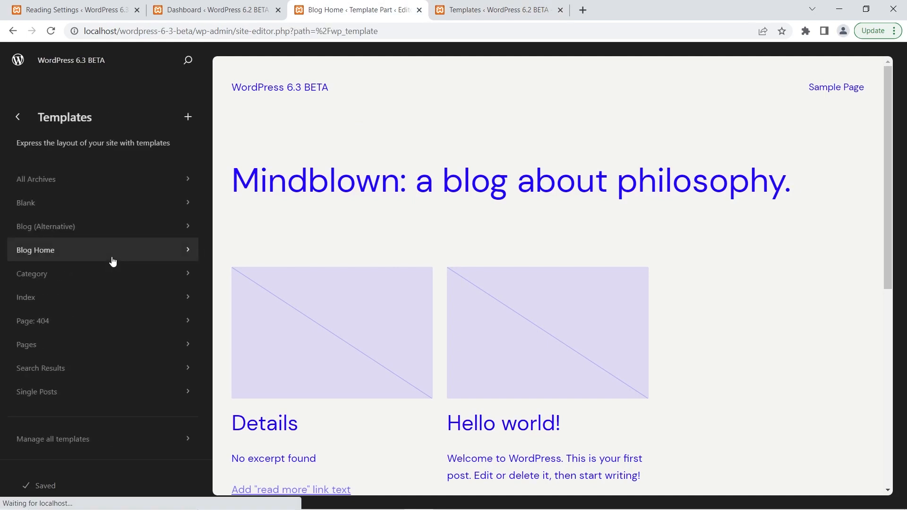
pyautogui.click(69, 442)
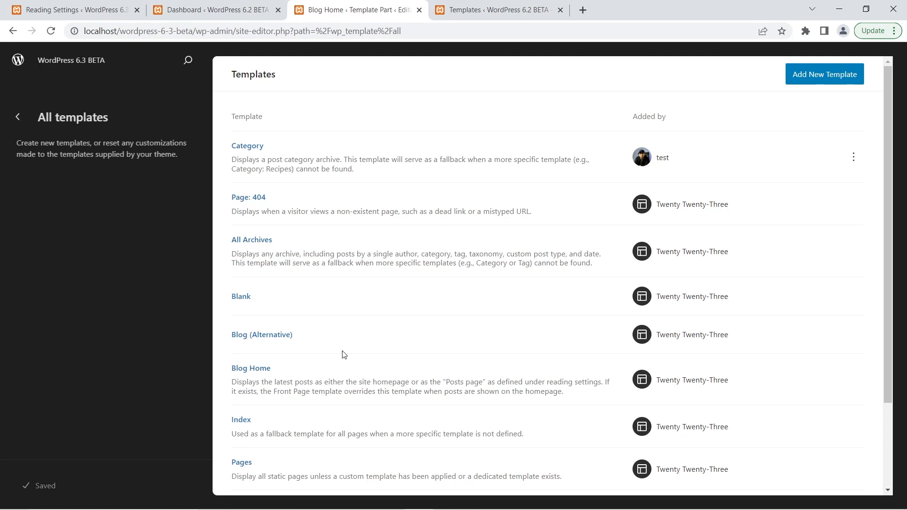
pyautogui.scroll(-1, 290, 321)
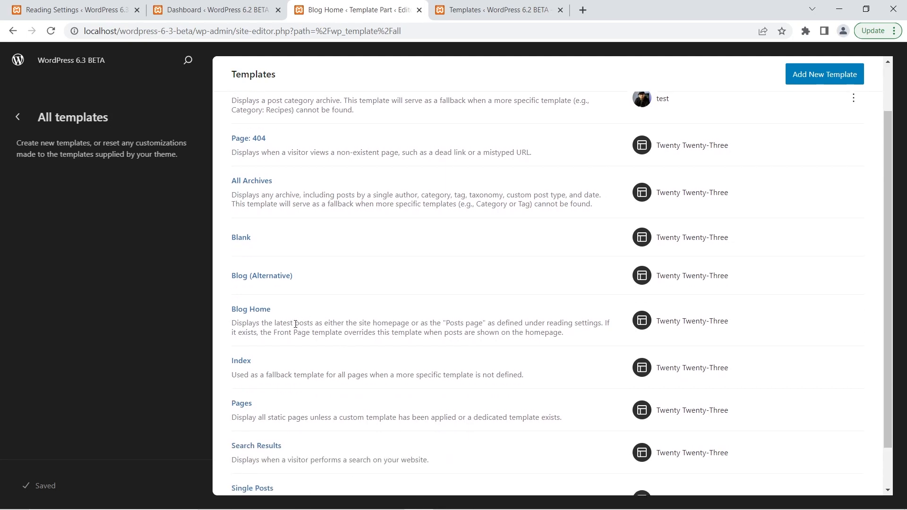
# Compare the Home template's description in the 6.2 list with the Blog Home description in the 6.3 list, highlighting both.
pyautogui.click(481, 7)
pyautogui.scroll(-4, 358, 269)
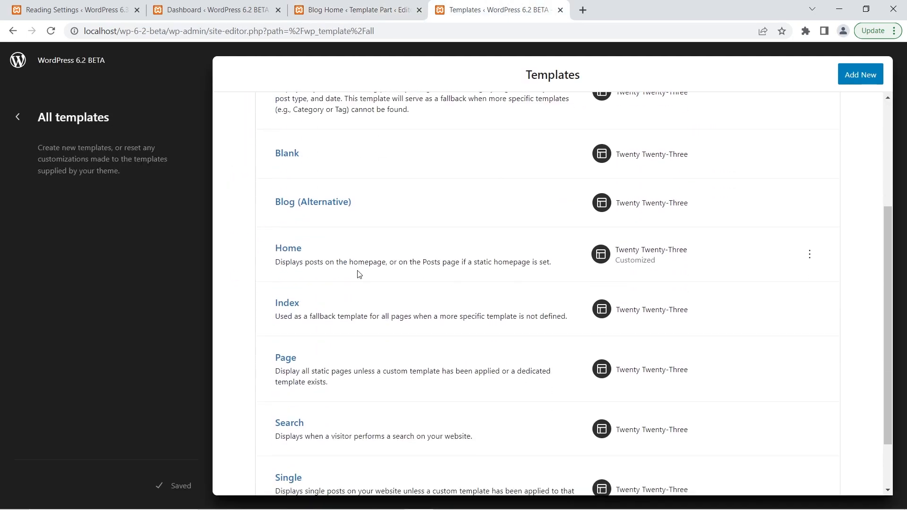
pyautogui.click(390, 7)
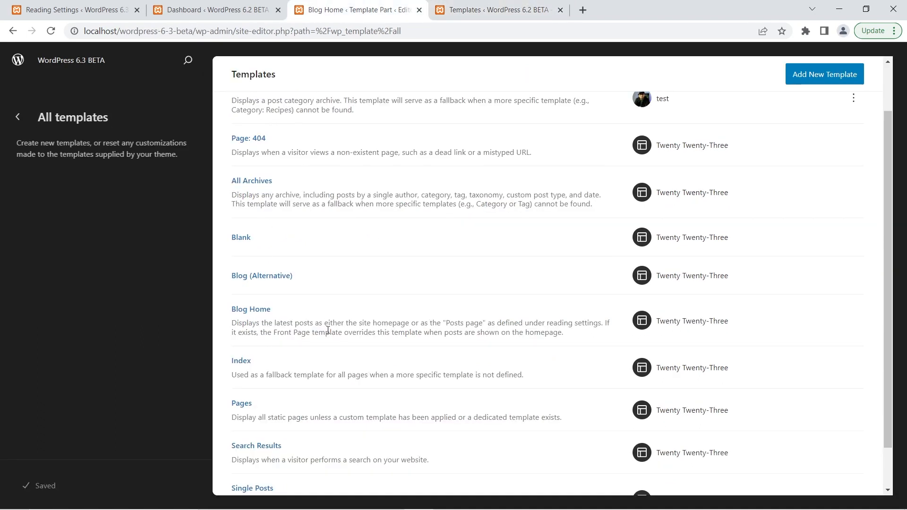
pyautogui.click(545, 6)
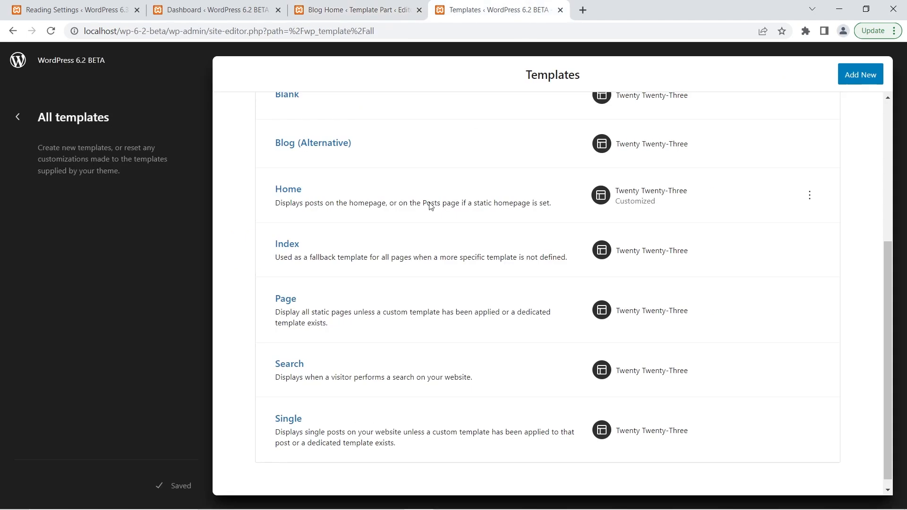
pyautogui.tripleClick(389, 204)
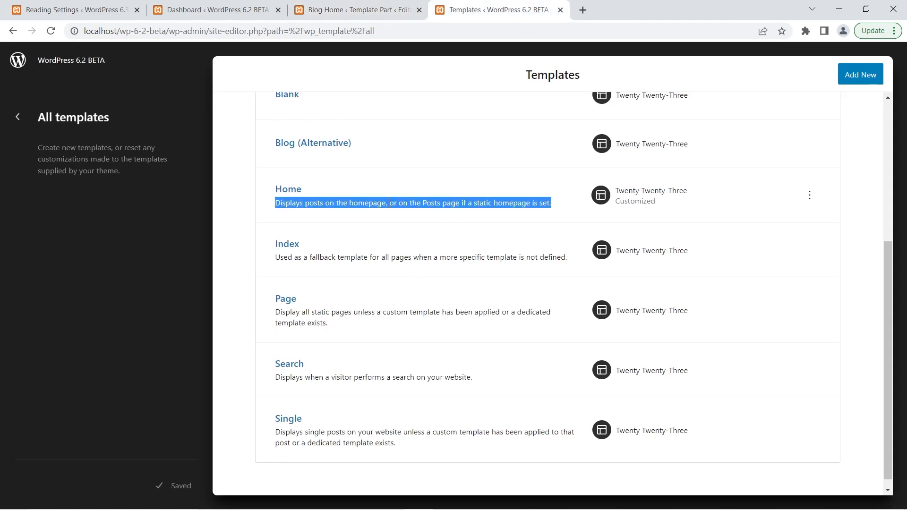
pyautogui.hotkey('ctrl', 'shift', 'Tab')
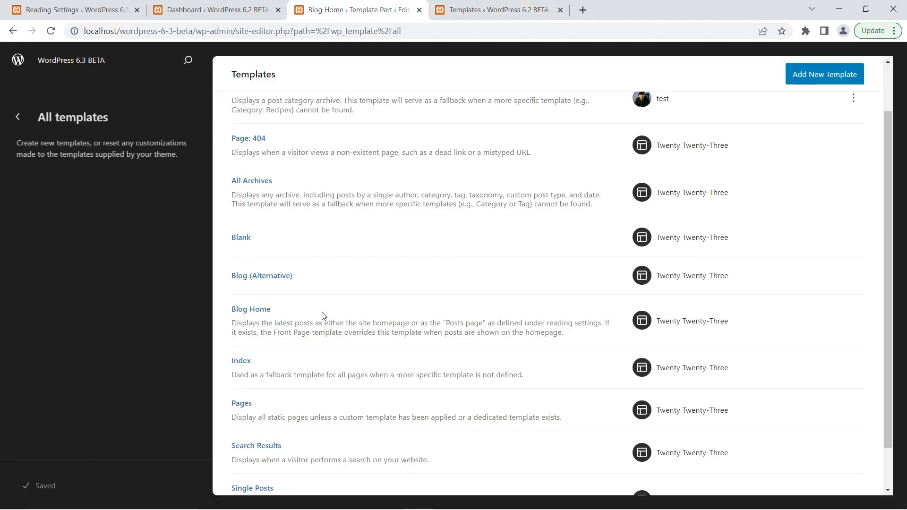
pyautogui.tripleClick(320, 323)
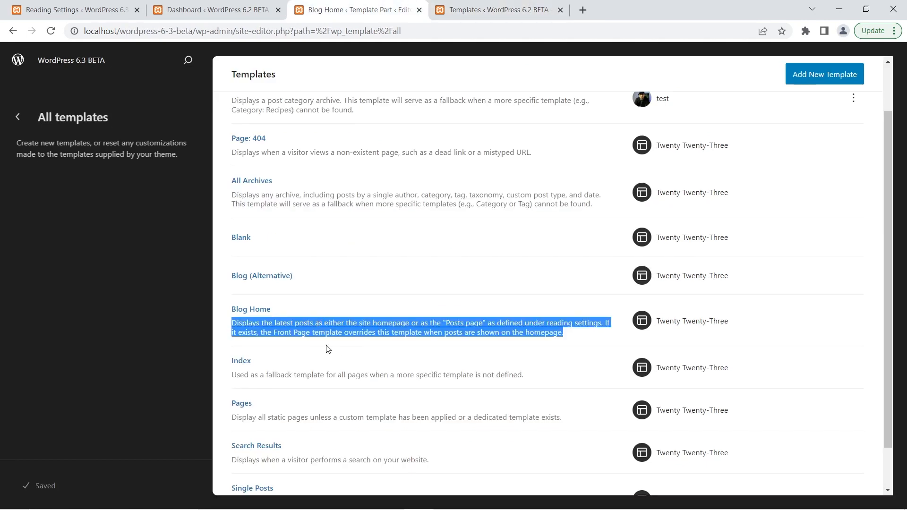
# Examine the remaining template names and descriptions in the 6.3 list against those in the 6.2 list.
pyautogui.scroll(-2, 351, 334)
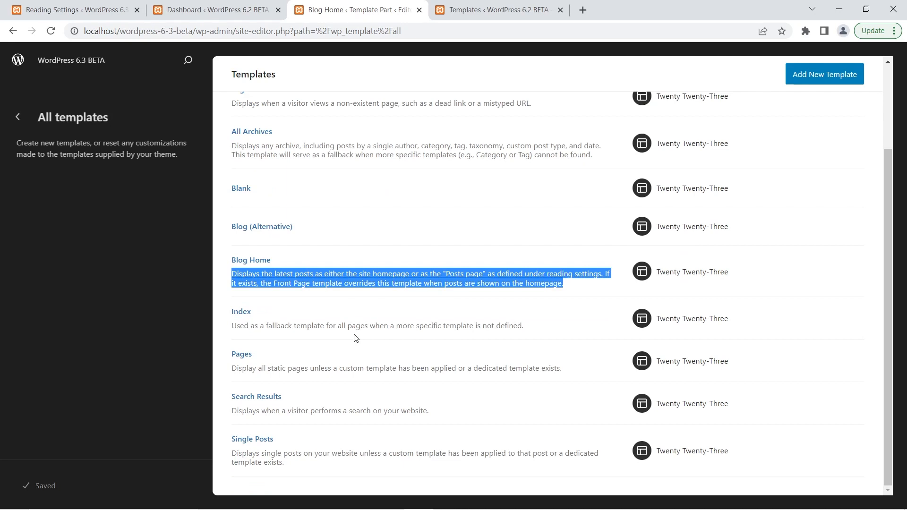
pyautogui.scroll(3, 355, 337)
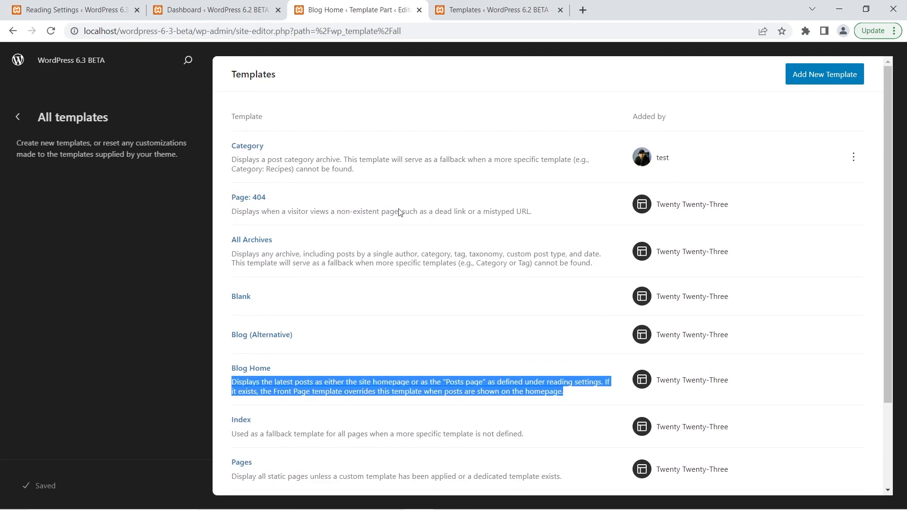
pyautogui.click(470, 9)
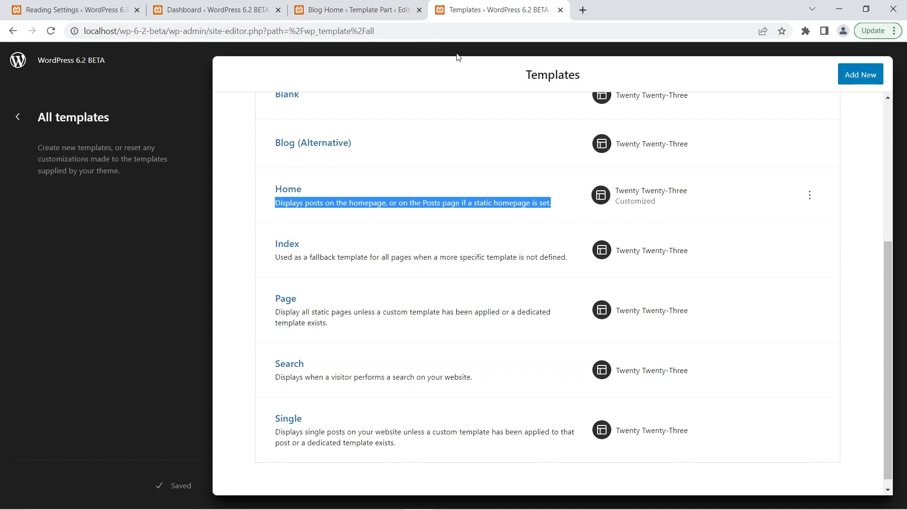
pyautogui.scroll(5, 450, 145)
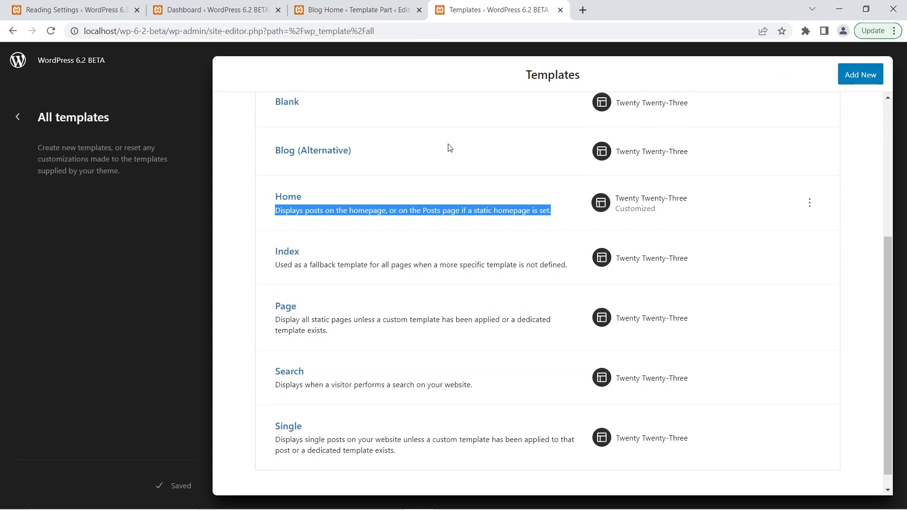
pyautogui.hotkey('ctrl', 'pageup')
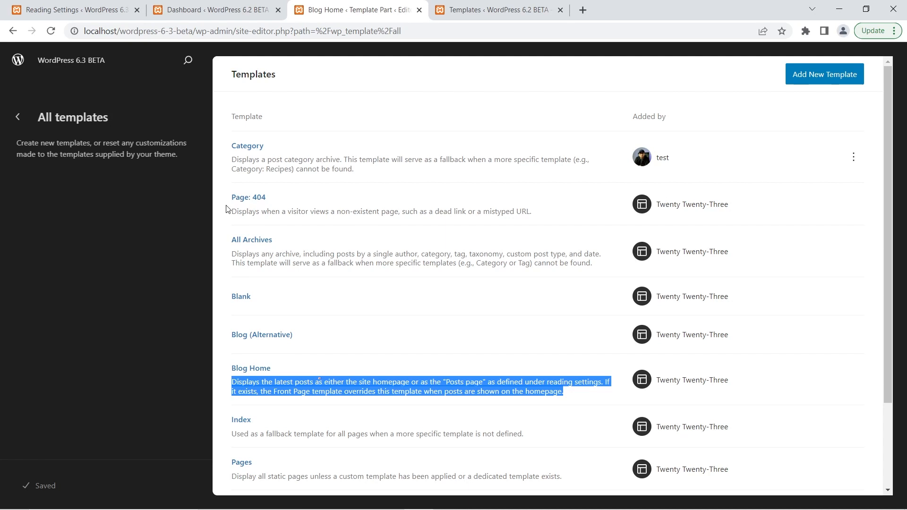
# Add a new Tag Archives template in the WordPress 6.3 Site Editor.
pyautogui.click(72, 330)
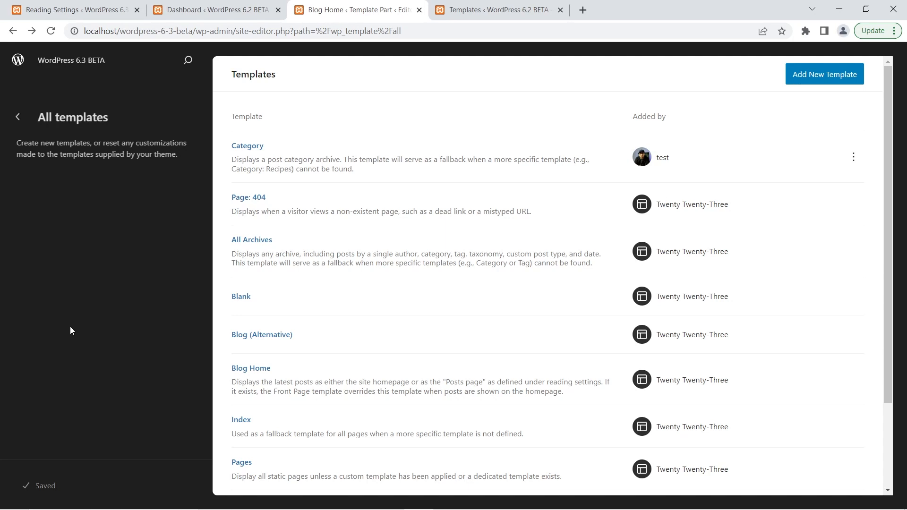
pyautogui.click(826, 76)
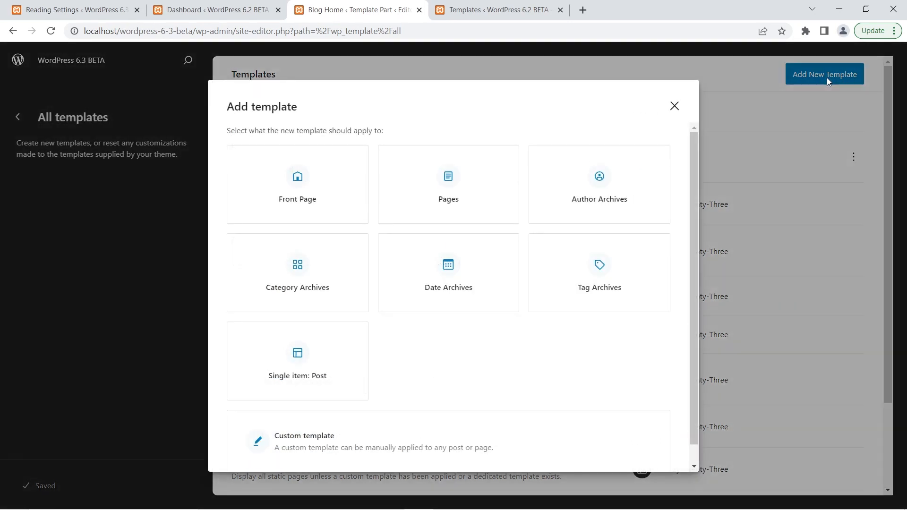
pyautogui.click(616, 260)
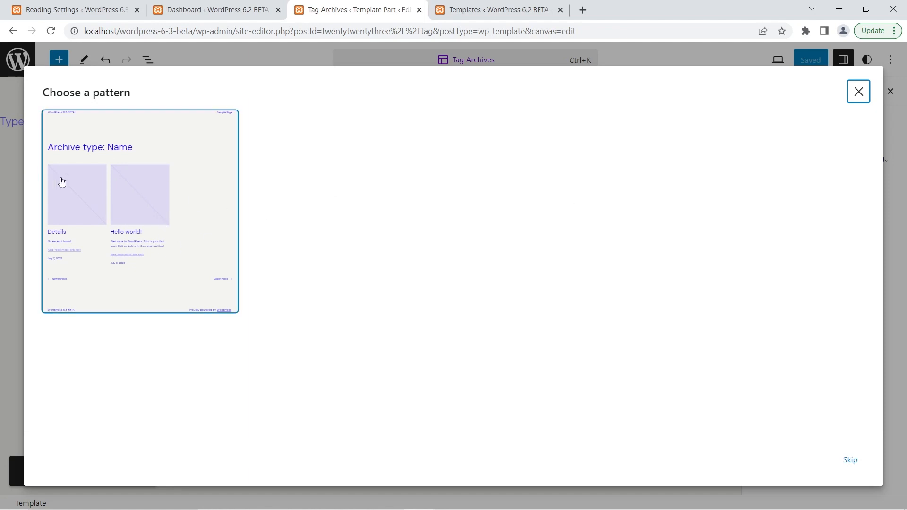
# Start the Tag Archives template from the suggested archive pattern and inspect its post grid and archive title.
pyautogui.click(88, 88)
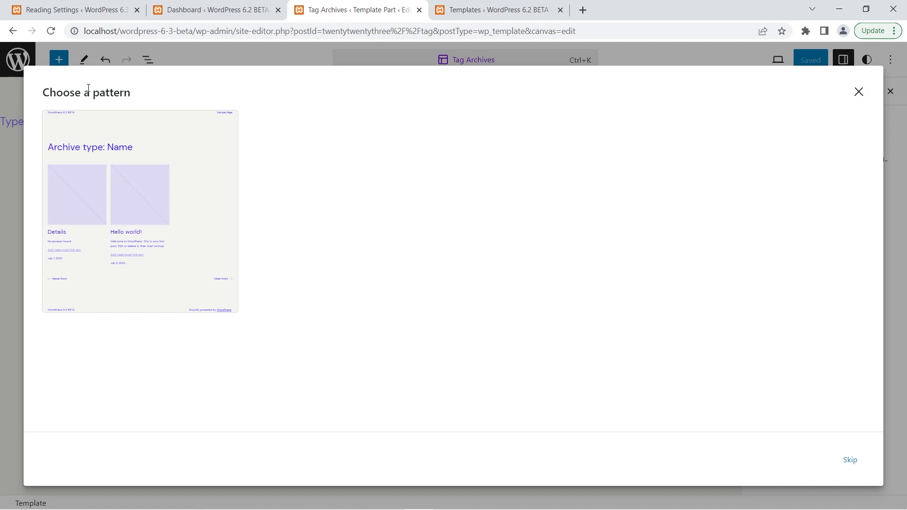
pyautogui.tripleClick(88, 88)
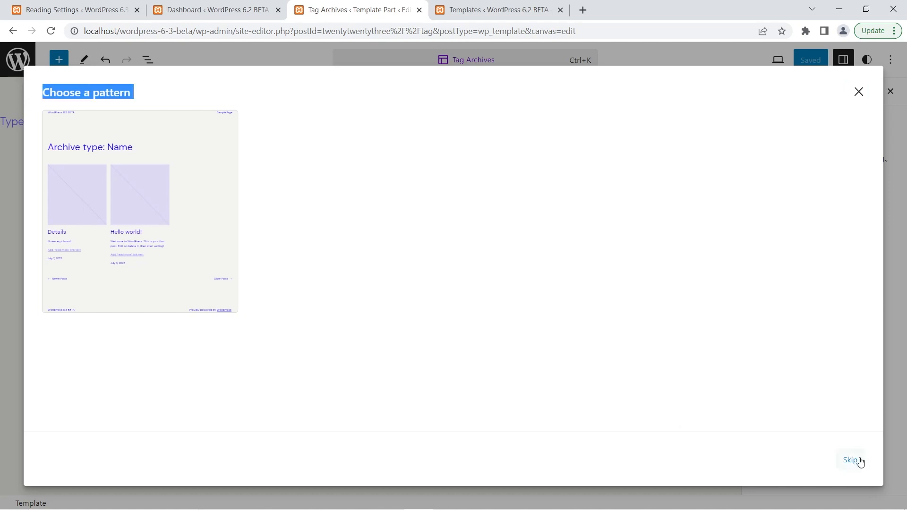
pyautogui.click(392, 187)
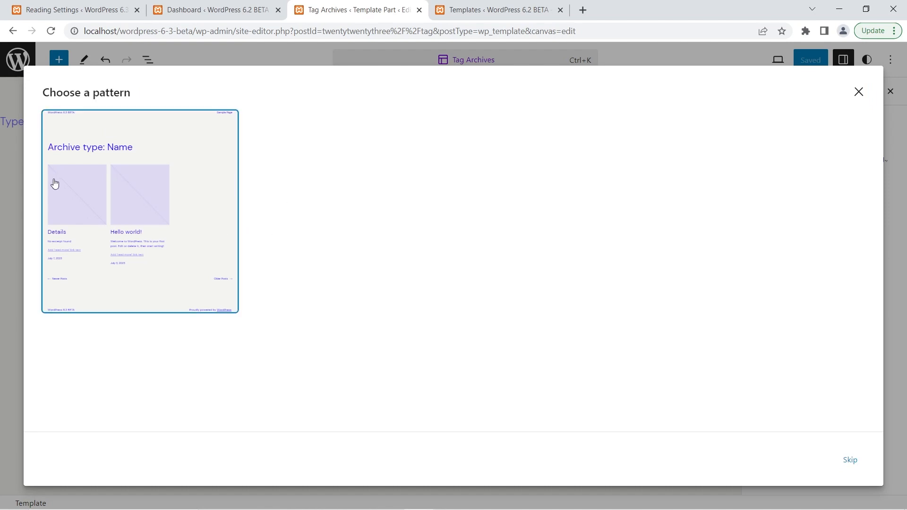
pyautogui.click(155, 167)
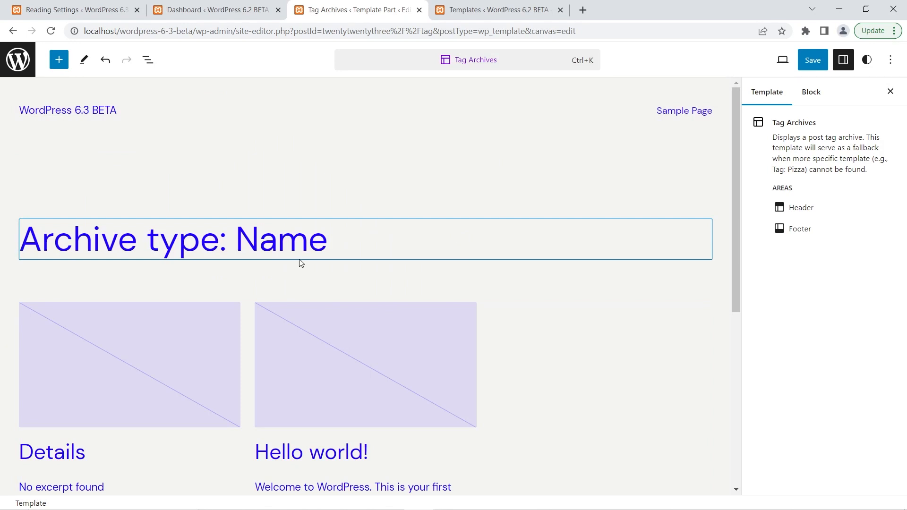
pyautogui.moveTo(433, 191)
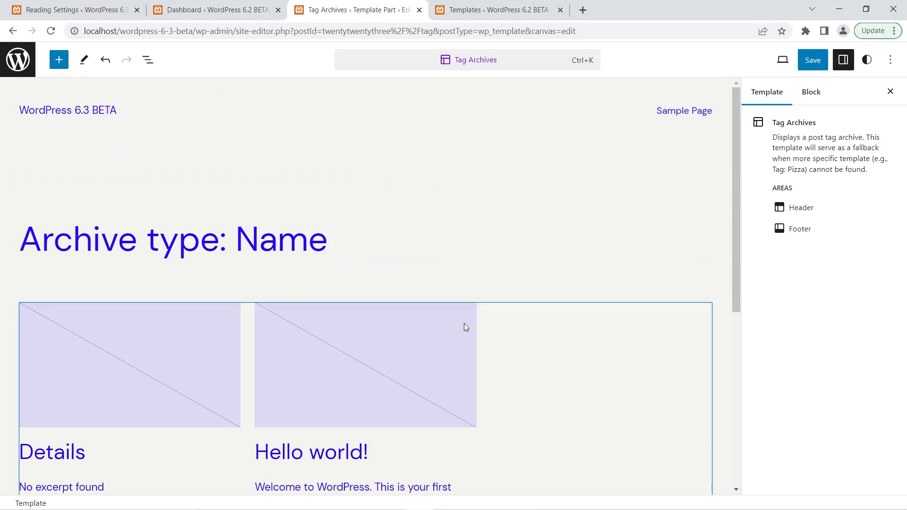
pyautogui.click(449, 346)
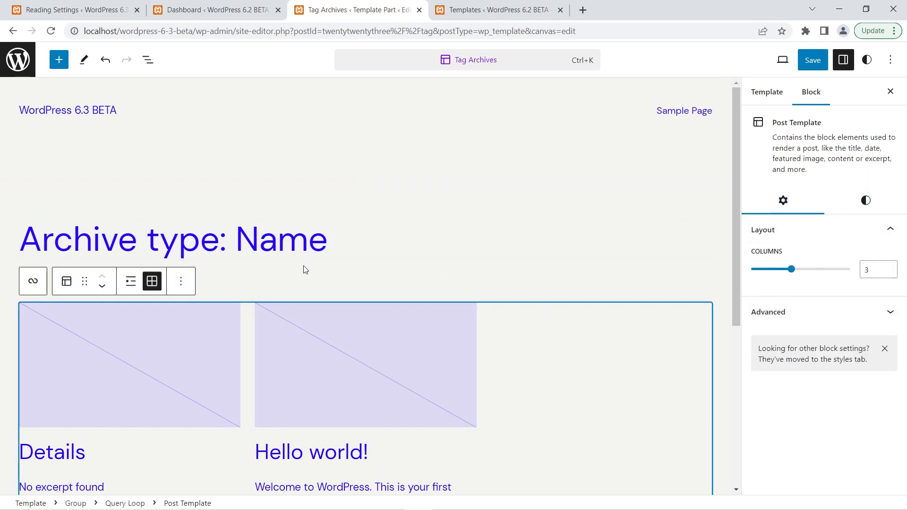
pyautogui.click(281, 236)
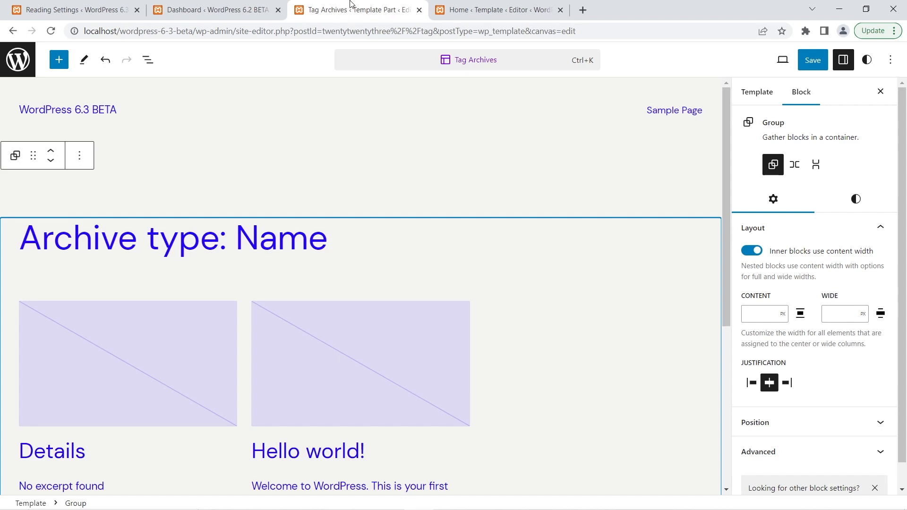
# Compare the block options of the "Mindblown" heading in the 6.2 Home template with those of the archive title in 6.3.
pyautogui.click(489, 6)
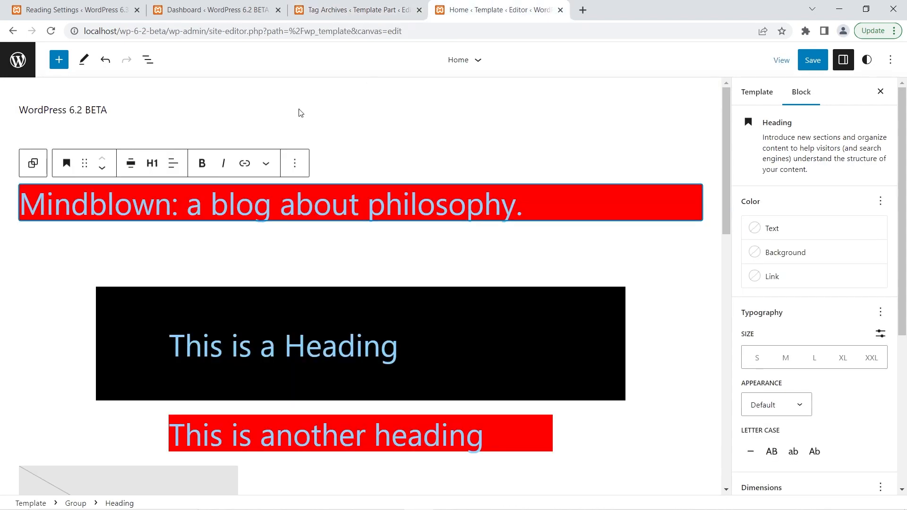
pyautogui.click(295, 163)
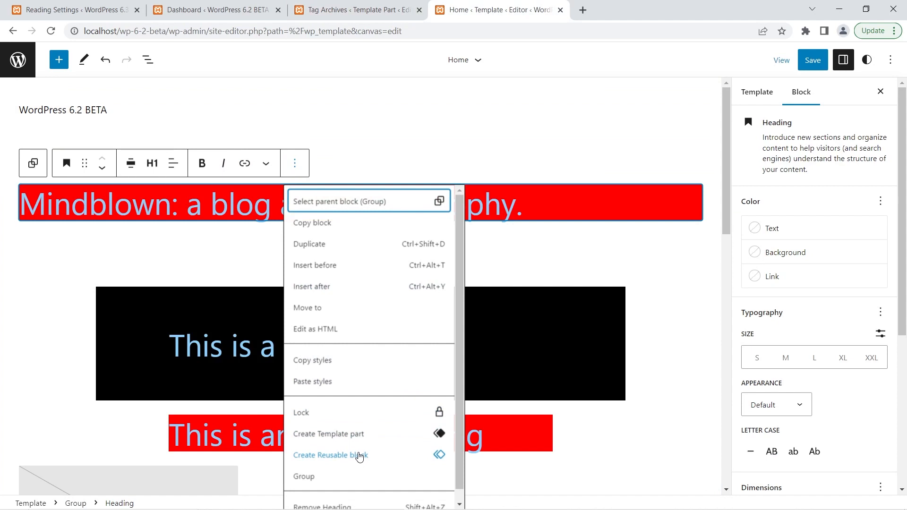
pyautogui.click(333, 5)
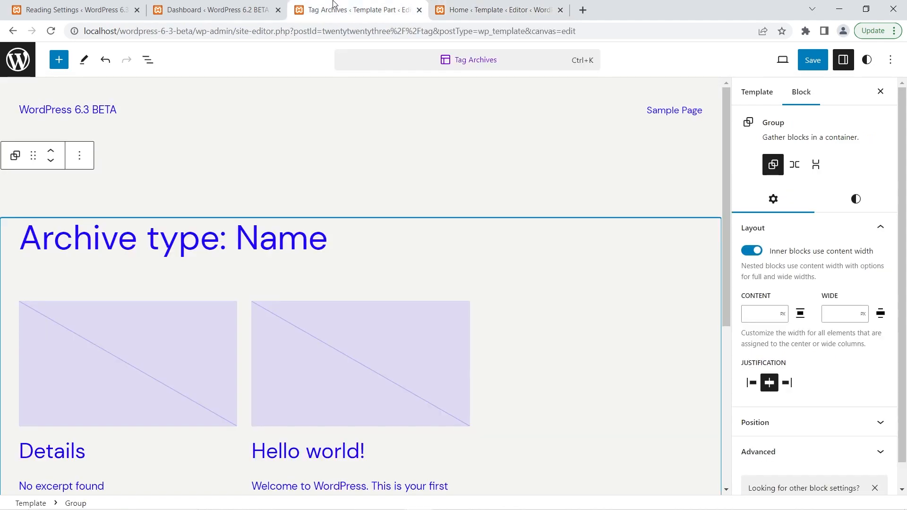
pyautogui.click(224, 233)
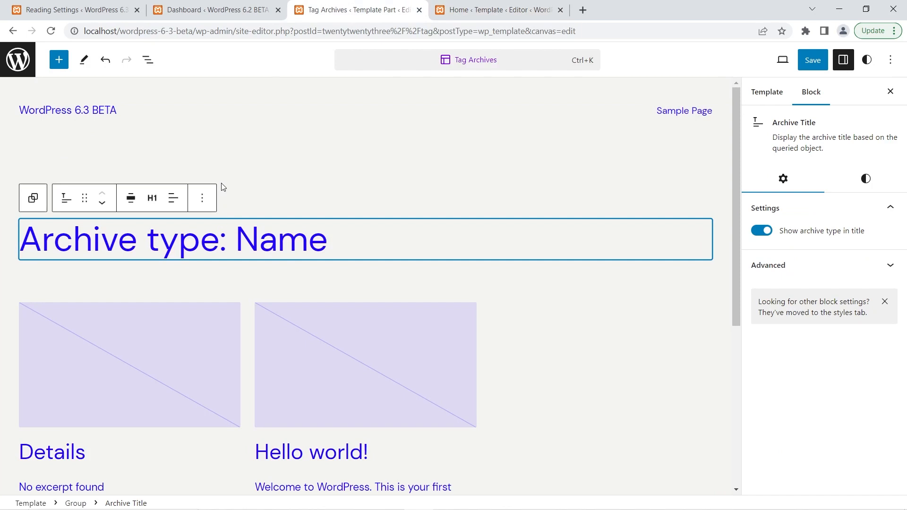
pyautogui.click(203, 197)
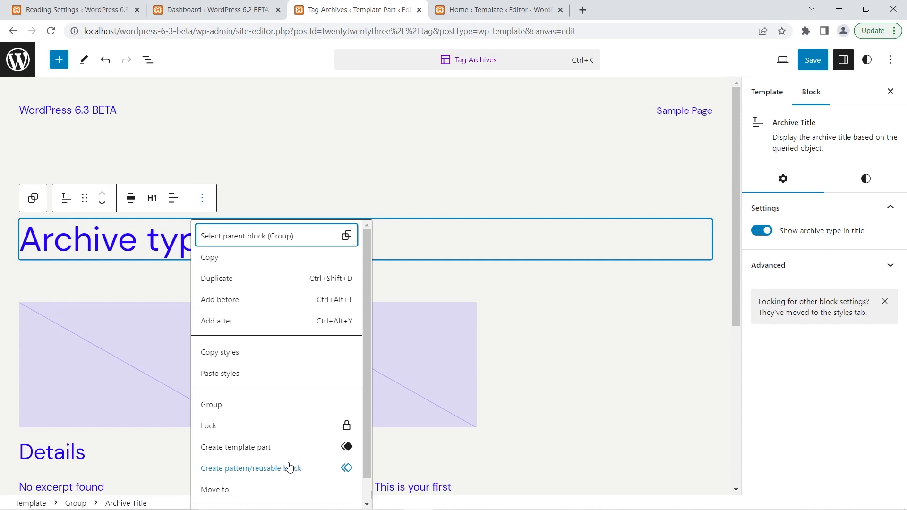
# Compare creating a reusable block from the heading in 6.2 with creating a pattern/reusable block from the archive title in 6.3.
pyautogui.click(474, 6)
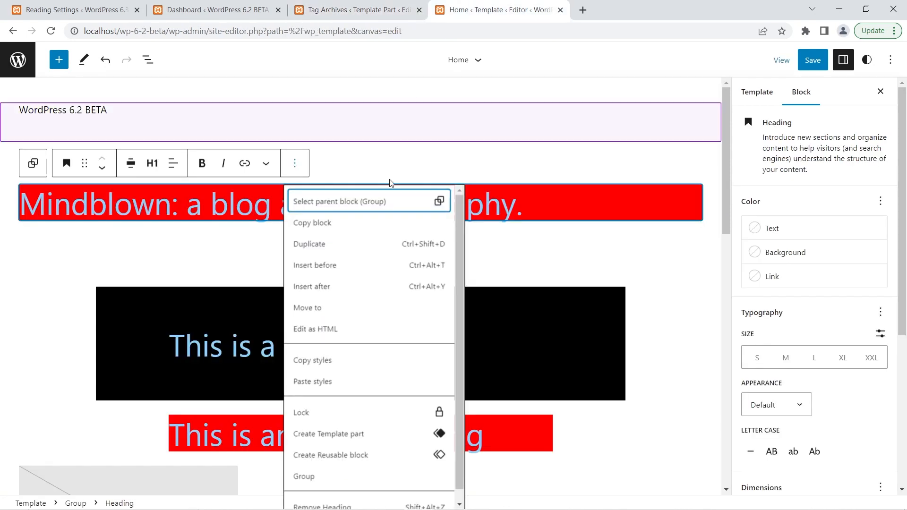
pyautogui.click(353, 455)
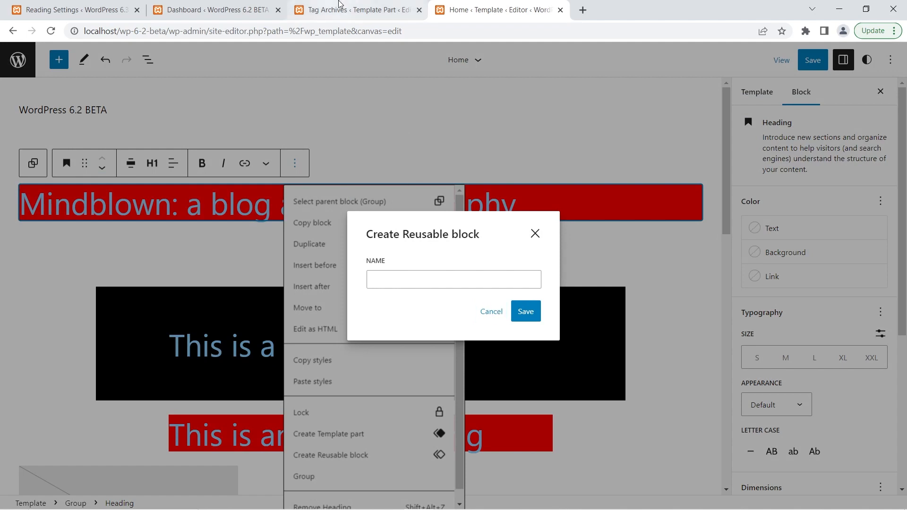
pyautogui.moveTo(339, 4)
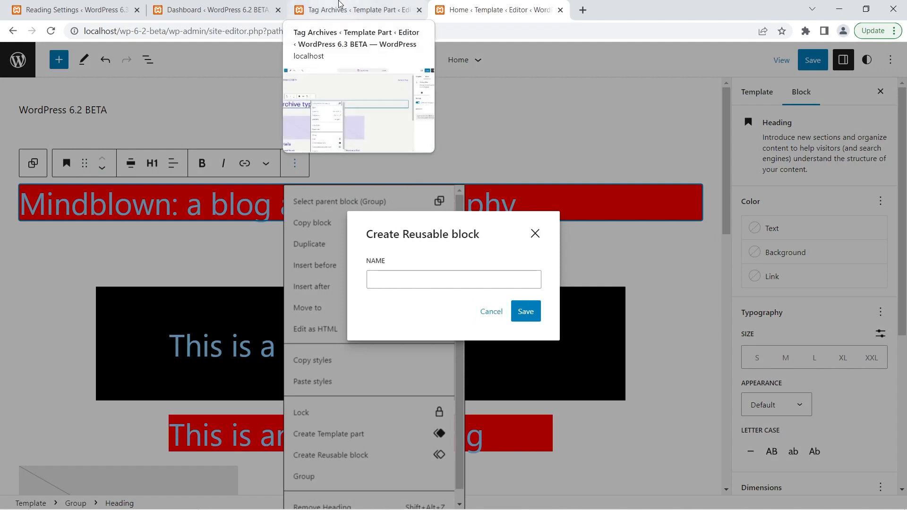
pyautogui.click(339, 5)
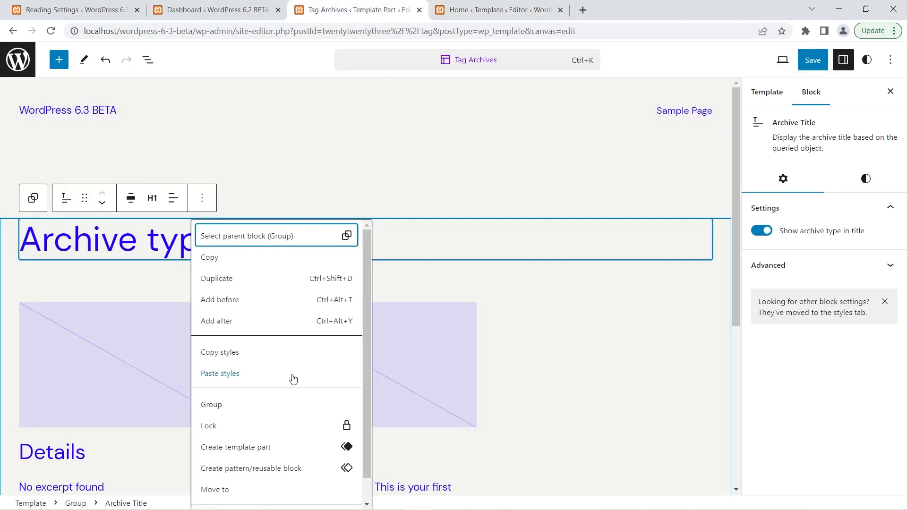
pyautogui.click(264, 469)
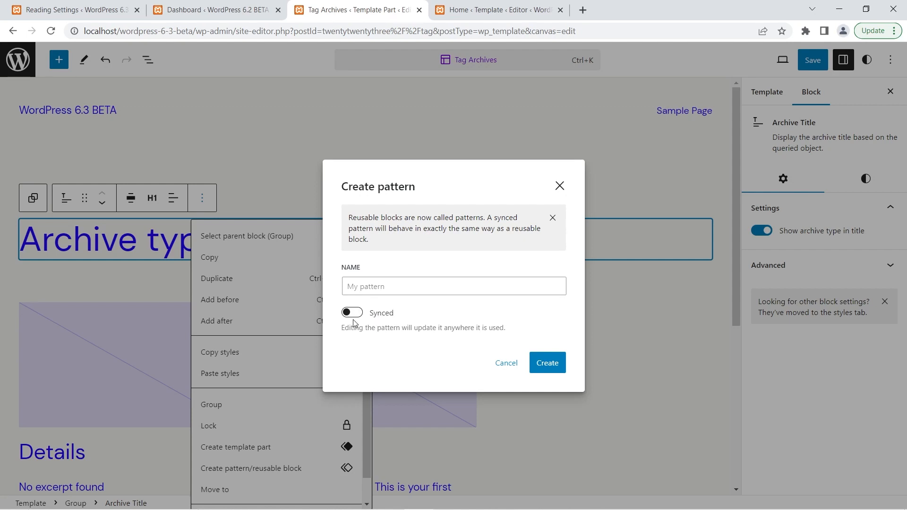
# Toggle the new pattern's Synced option on and off several times.
pyautogui.click(356, 315)
pyautogui.click(351, 315)
pyautogui.click(357, 313)
pyautogui.click(344, 316)
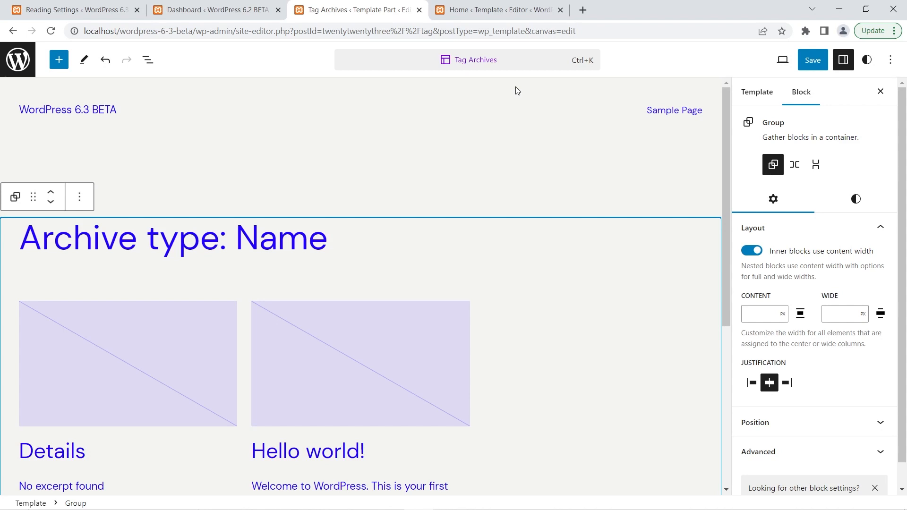
# Compare the editor's general options in the 6.2 Home template with those in the 6.3 Tag Archives template.
pyautogui.click(527, 4)
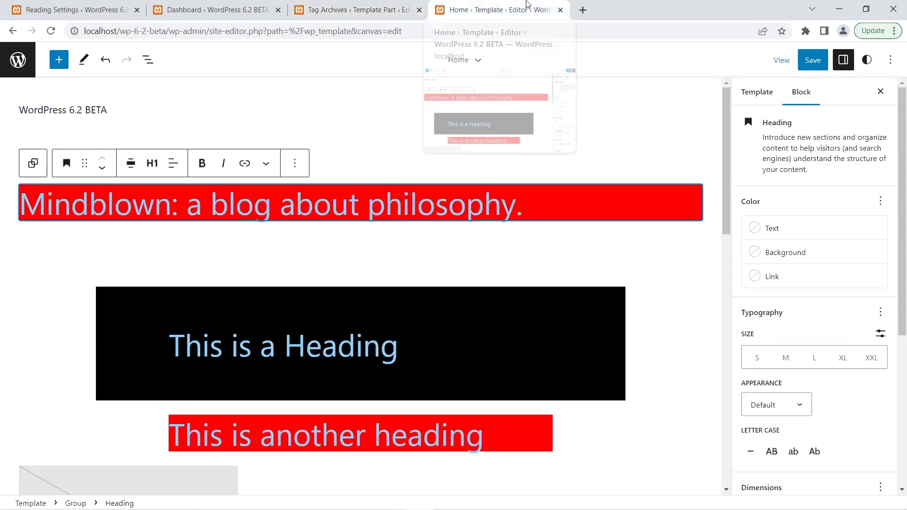
pyautogui.click(892, 61)
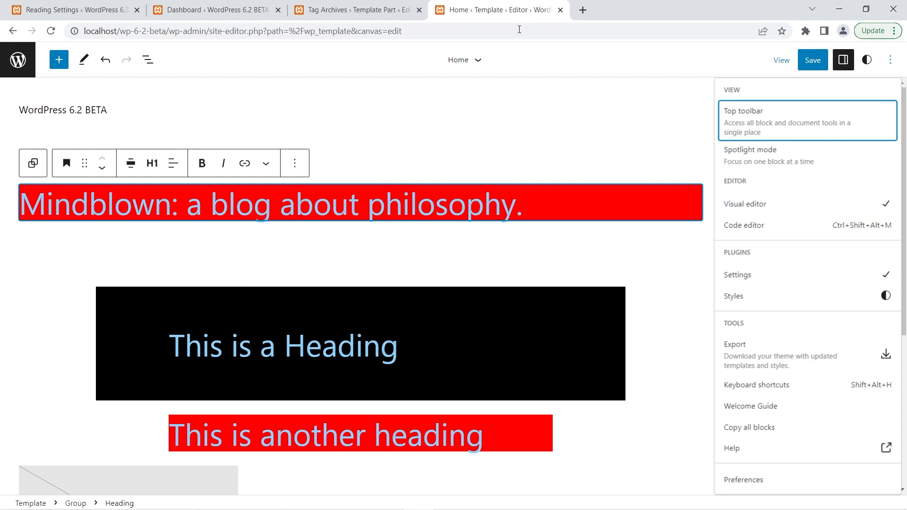
pyautogui.click(376, 5)
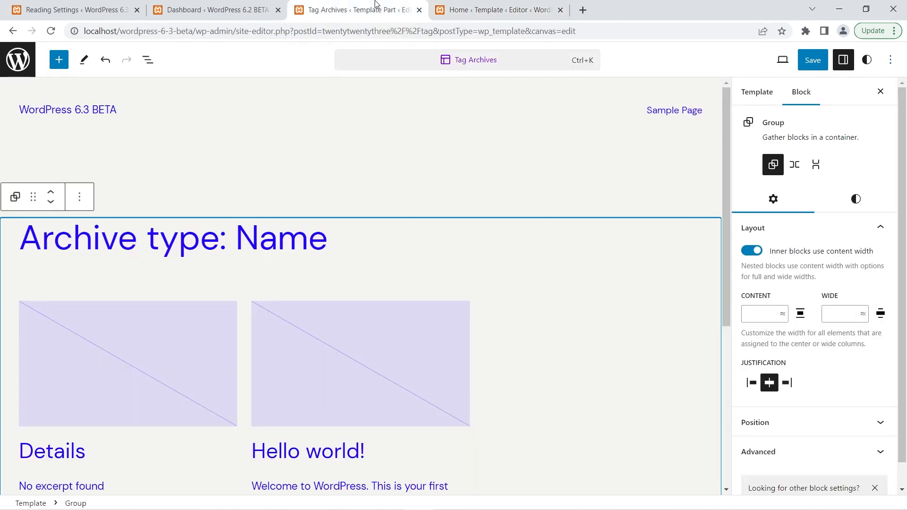
pyautogui.click(889, 66)
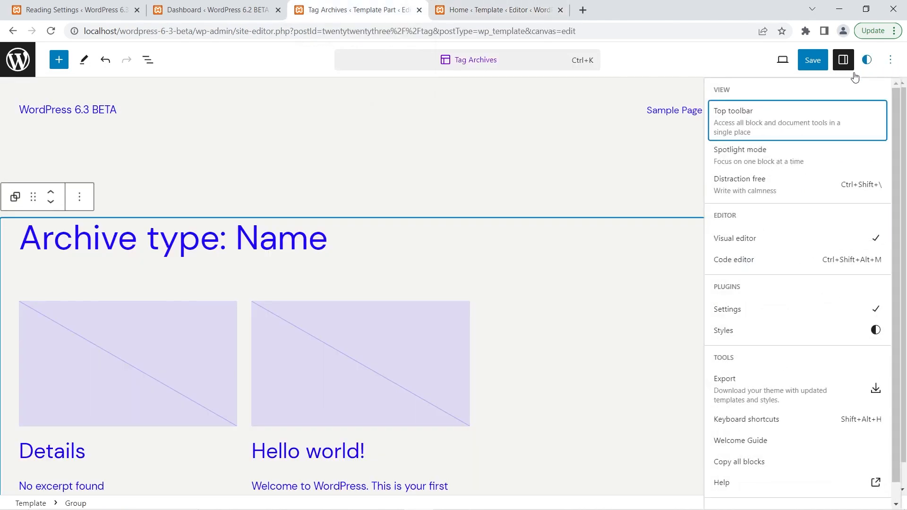
# Turn on Distraction free mode for the Tag Archives template and view the page without the editor controls.
pyautogui.click(752, 186)
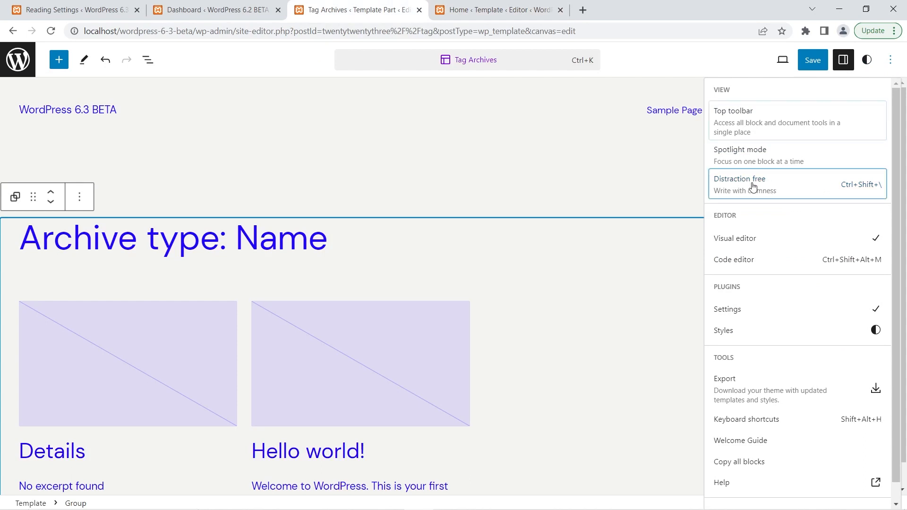
pyautogui.click(622, 154)
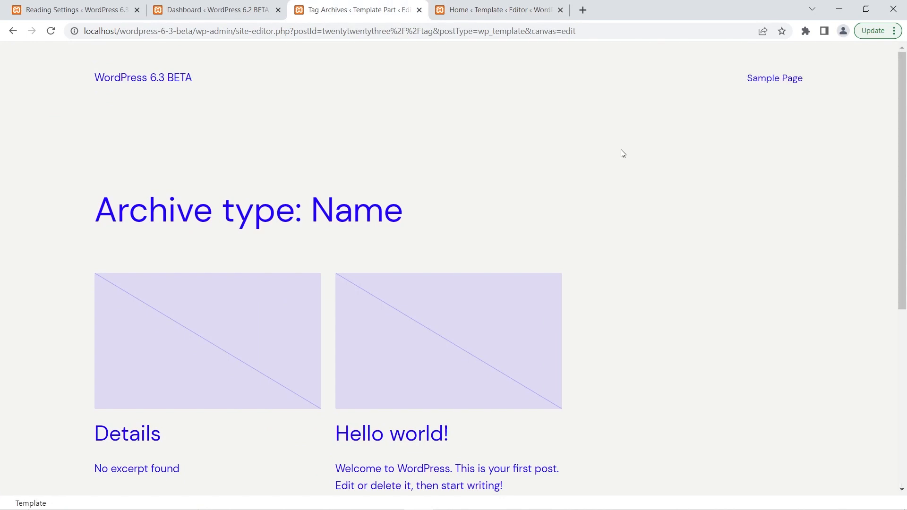
pyautogui.moveTo(860, 90)
pyautogui.click(859, 60)
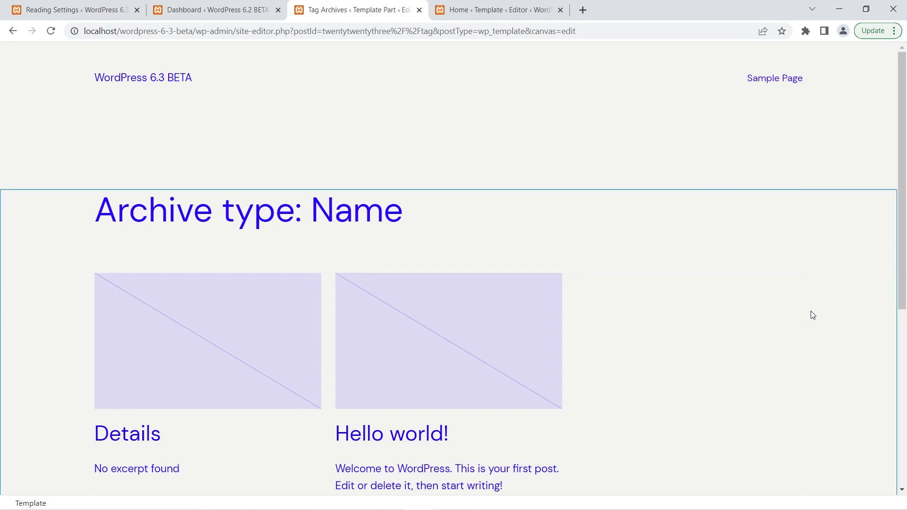
pyautogui.moveTo(705, 53)
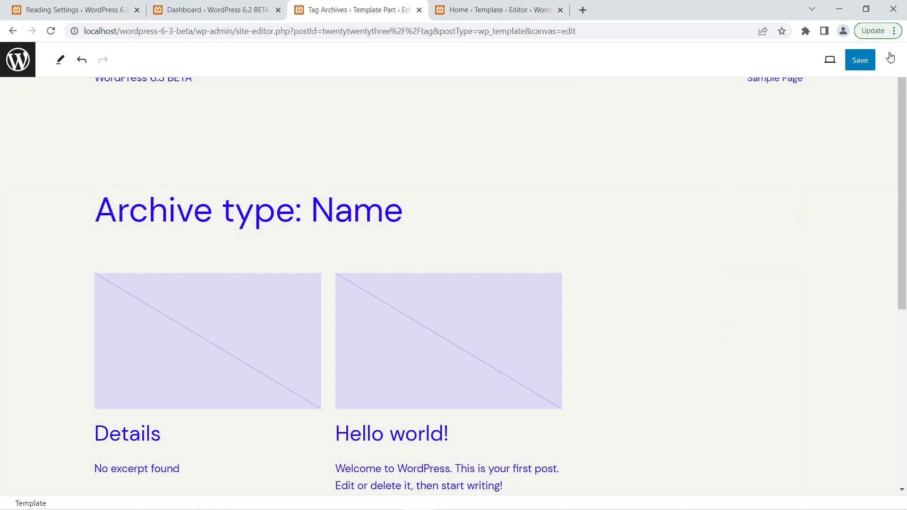
# Turn off Distraction free mode in the Tag Archives template.
pyautogui.click(890, 59)
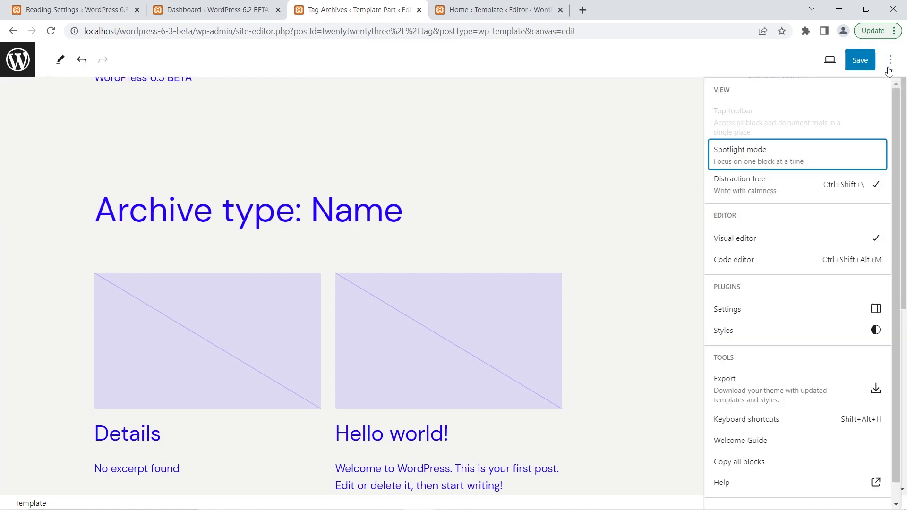
pyautogui.click(811, 187)
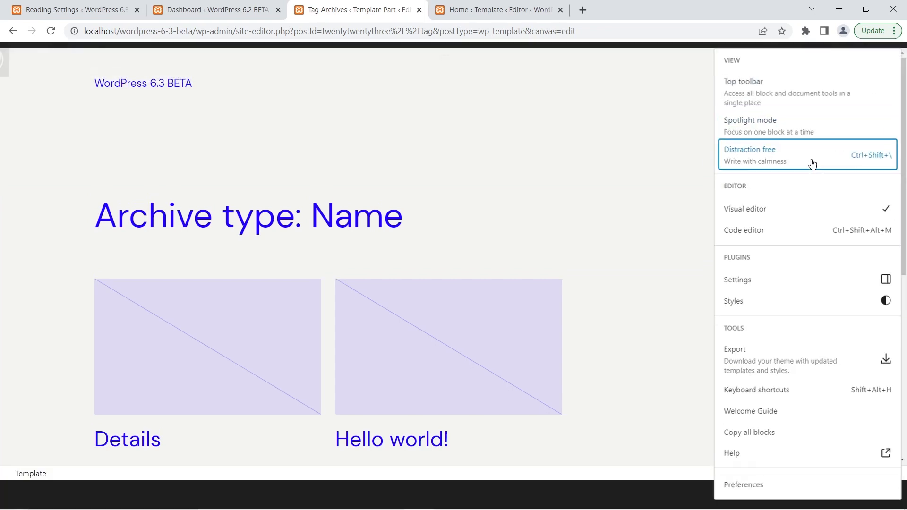
pyautogui.click(540, 187)
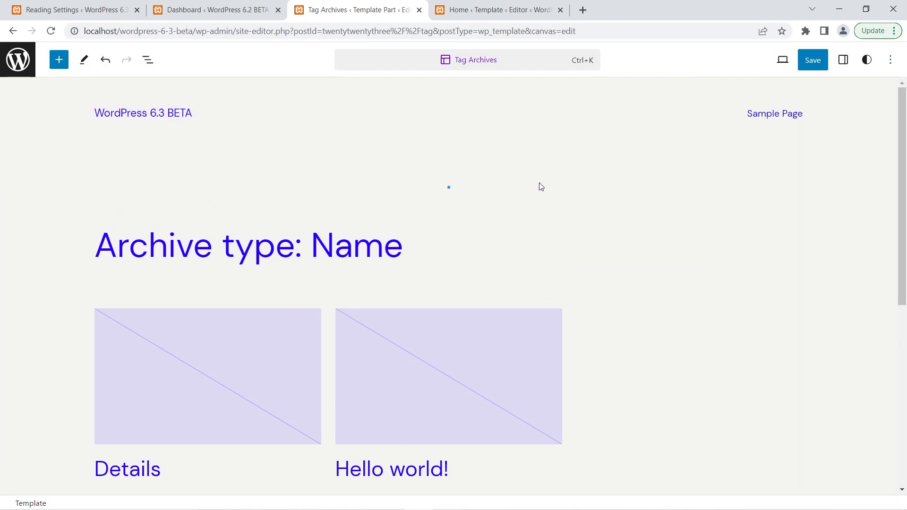
# Open the revision history of the global styles from the Tag Archives template.
pyautogui.scroll(-3, 541, 186)
pyautogui.click(865, 113)
pyautogui.click(865, 62)
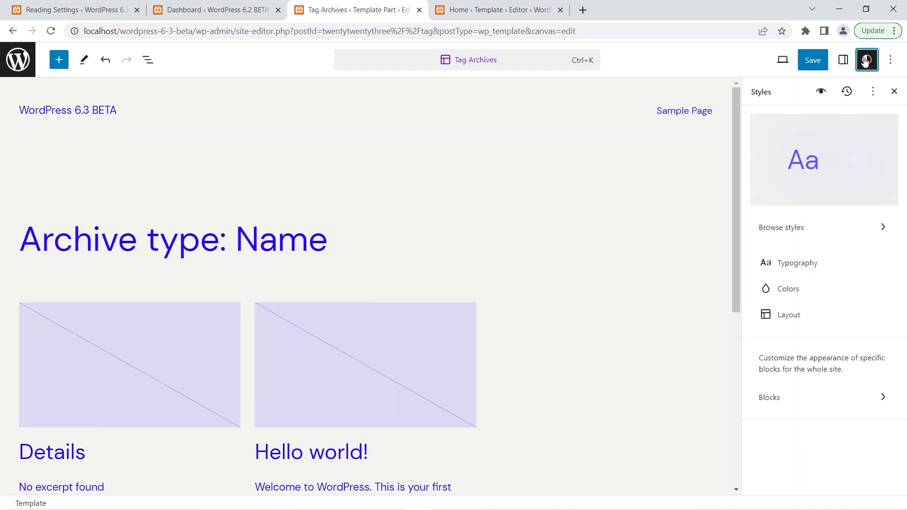
pyautogui.click(848, 94)
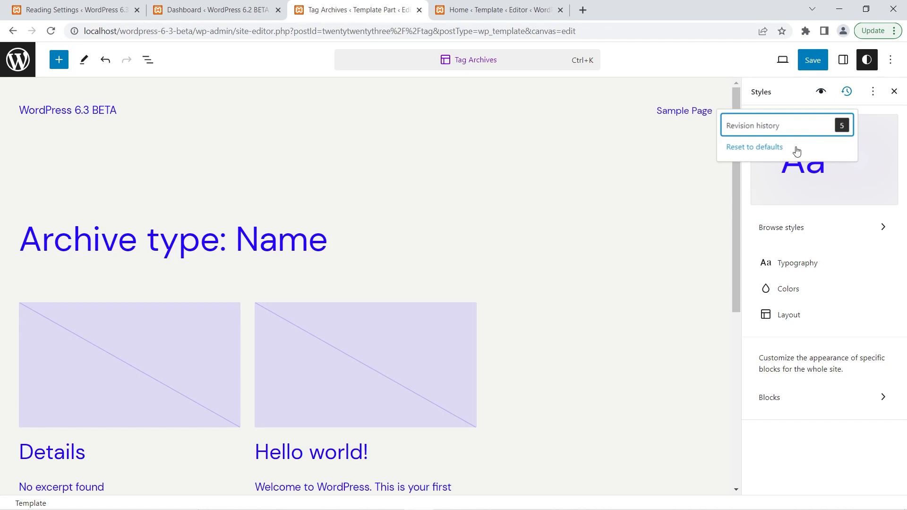
pyautogui.click(808, 133)
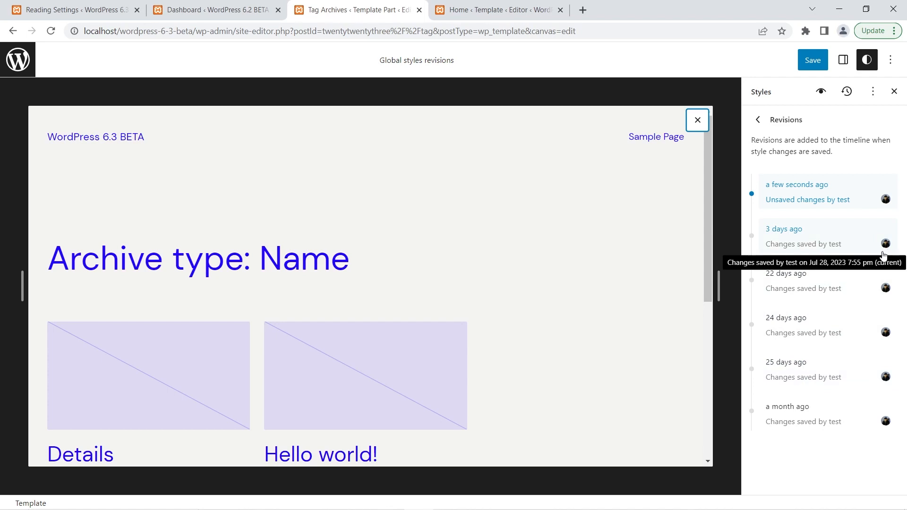
# Apply the global styles revision saved 24 days ago, on Jul 7, 2023, discarding the unsaved changes.
pyautogui.click(834, 330)
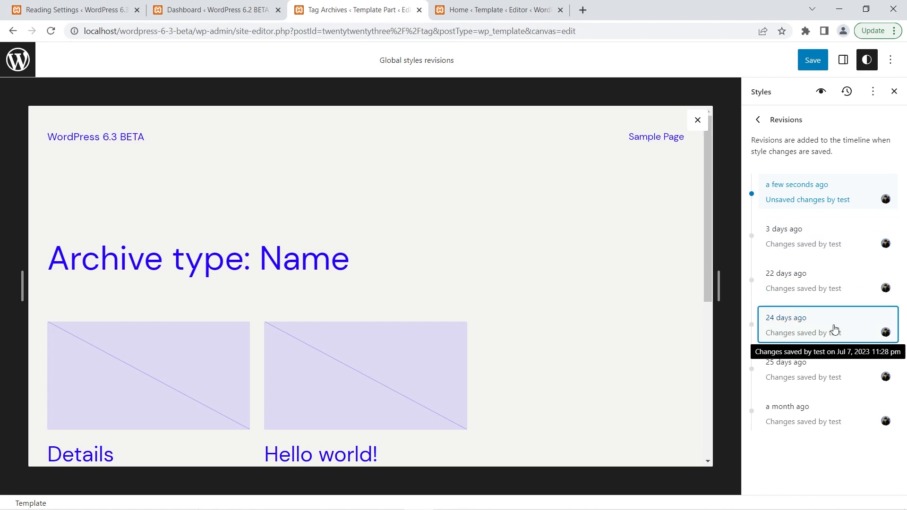
pyautogui.click(811, 474)
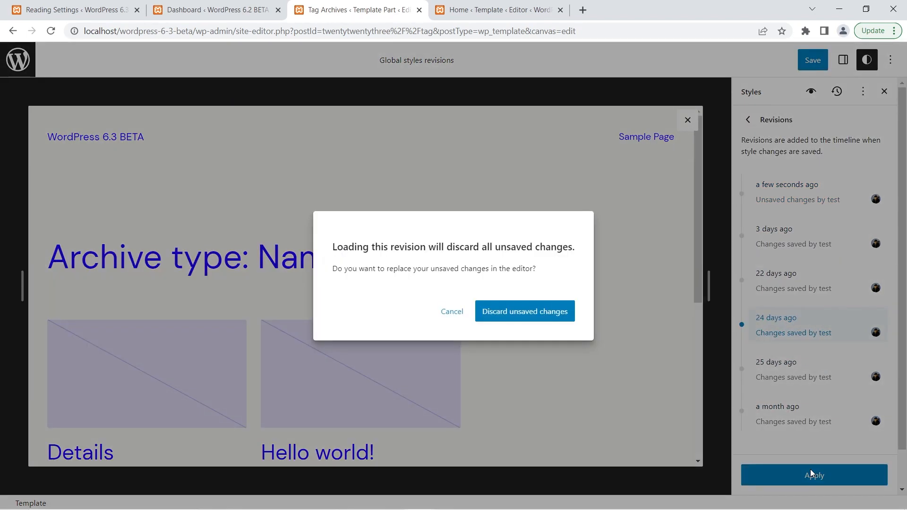
pyautogui.click(547, 315)
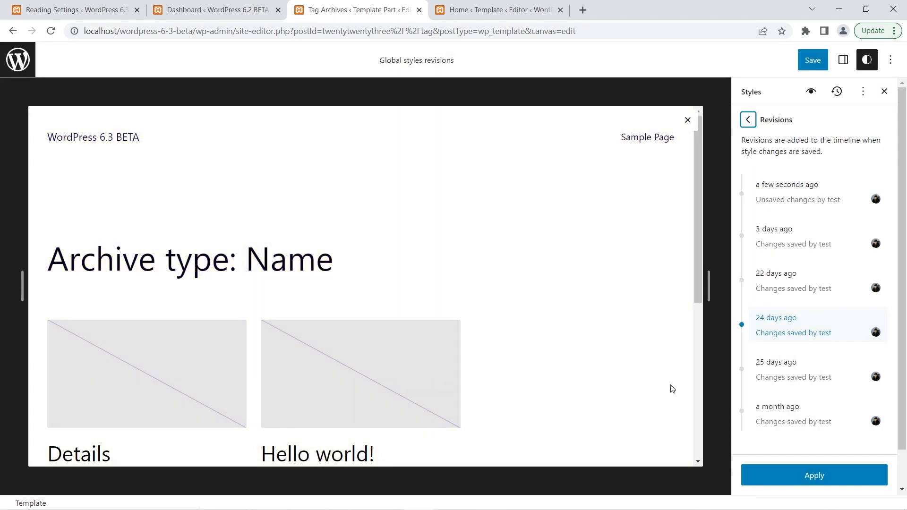
pyautogui.click(875, 481)
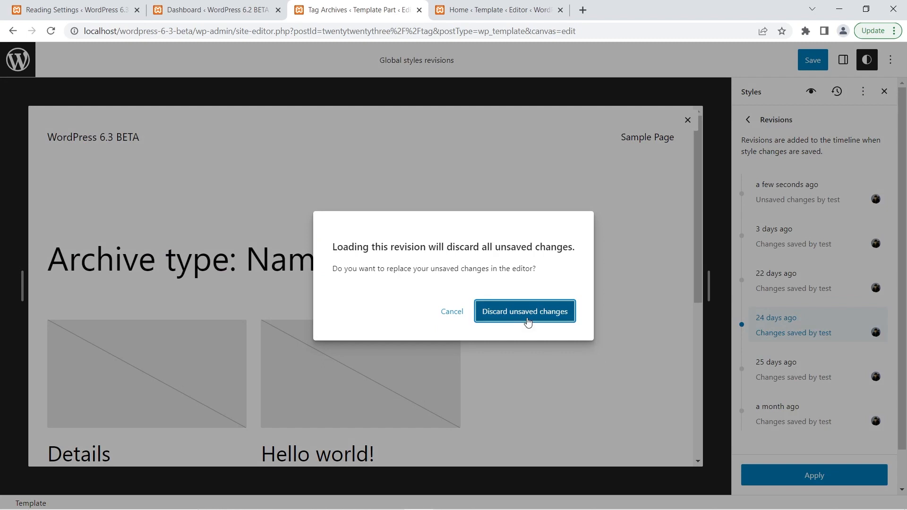
pyautogui.click(527, 316)
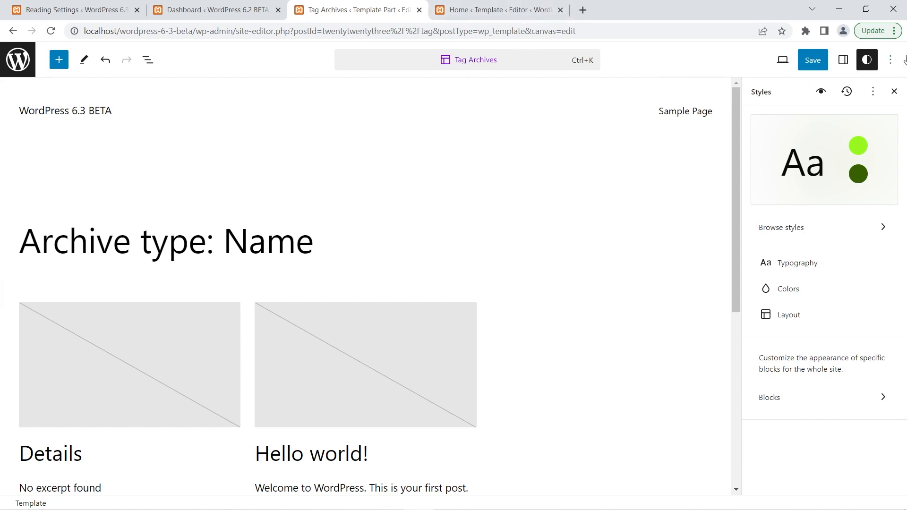
# Apply the global styles revision saved 3 days ago, on Jul 28, 2023, discarding the unsaved changes.
pyautogui.click(848, 92)
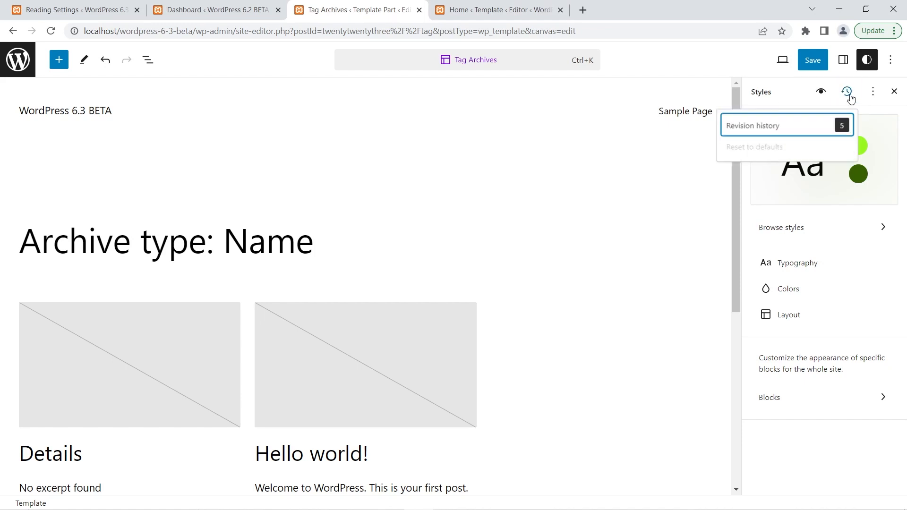
pyautogui.click(822, 129)
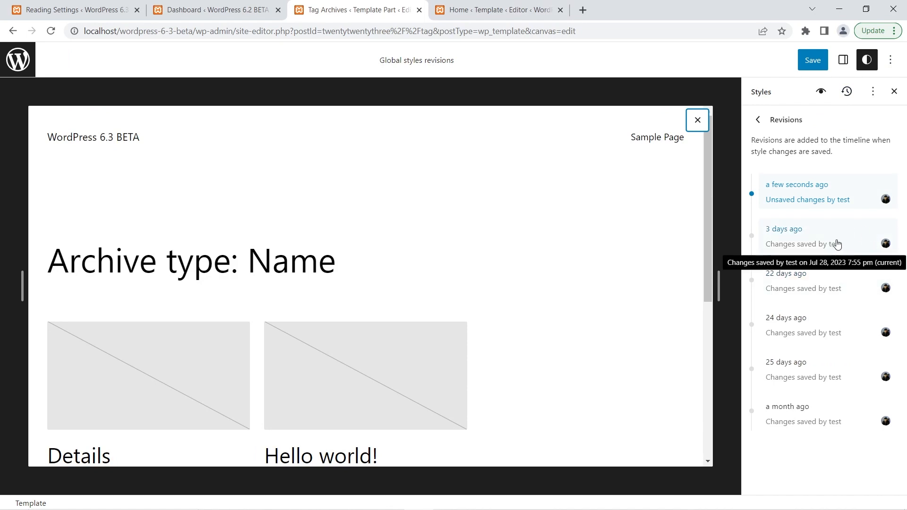
pyautogui.click(823, 244)
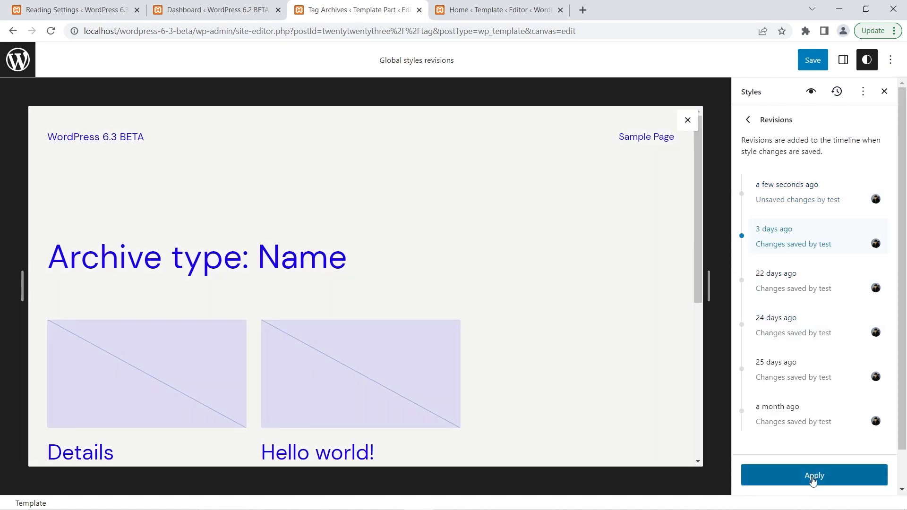
pyautogui.click(812, 476)
pyautogui.click(547, 322)
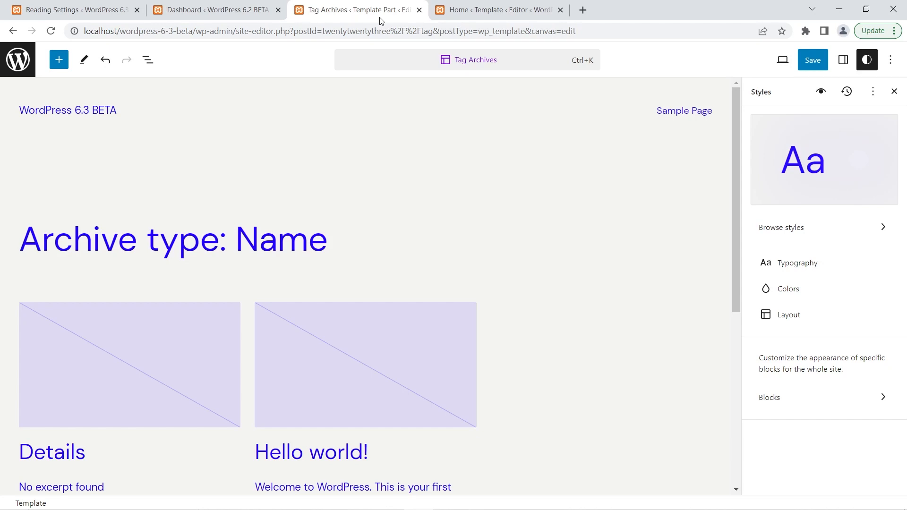
# View the Typography and Colors style elements in the 6.2 Home template.
pyautogui.click(464, 7)
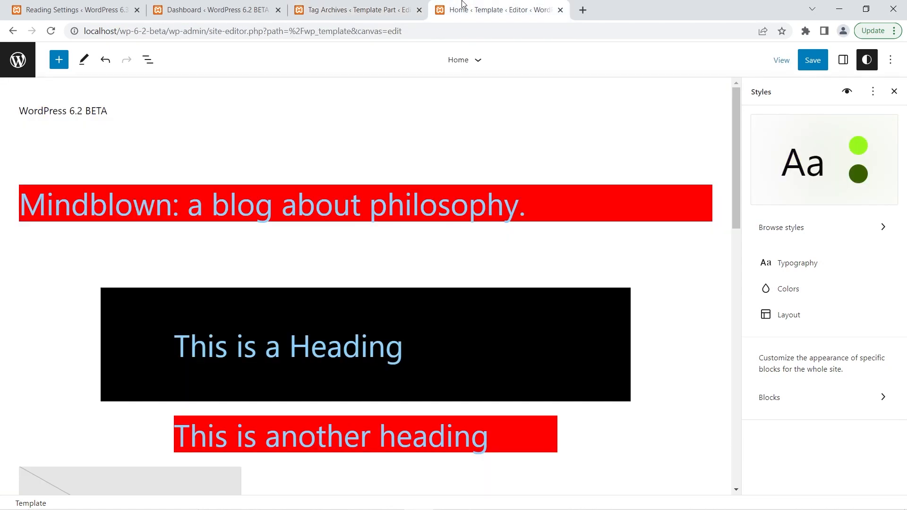
pyautogui.click(793, 264)
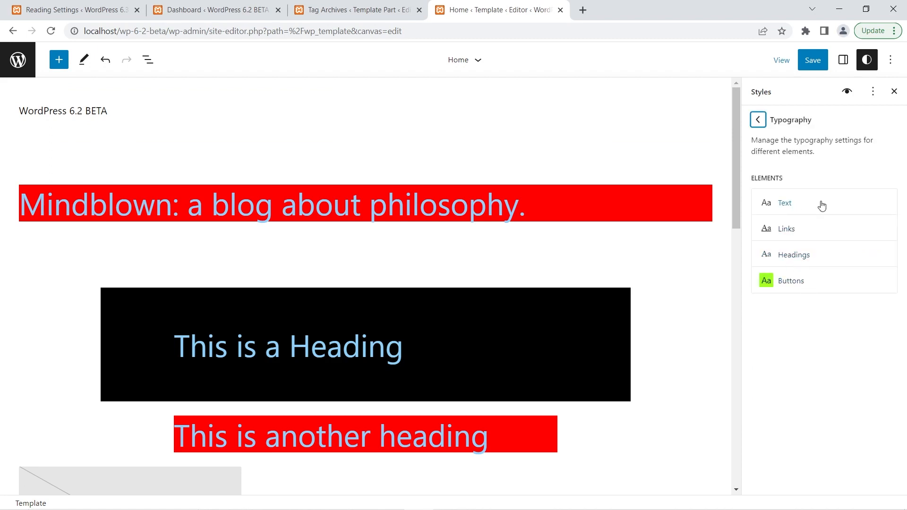
pyautogui.click(759, 120)
pyautogui.click(794, 289)
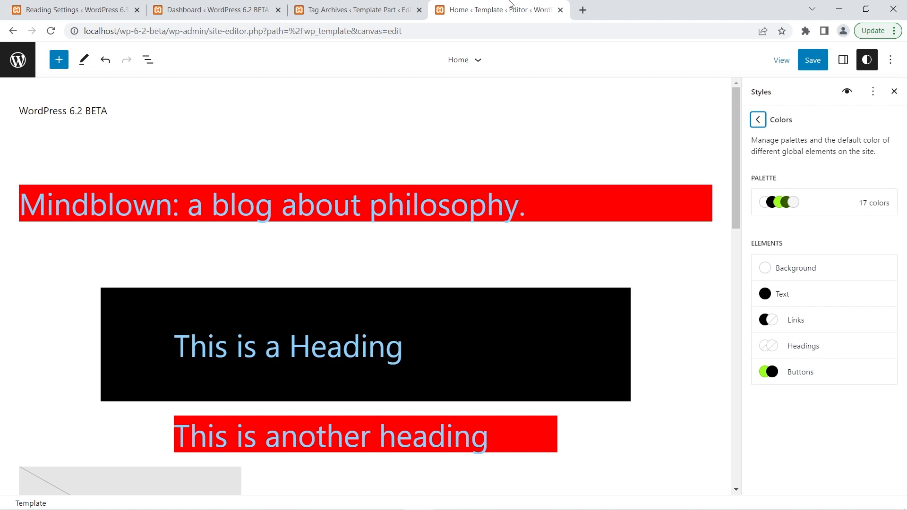
# View the Captions options under Typography and Colors in the styles of the 6.3 Tag Archives template.
pyautogui.click(395, 2)
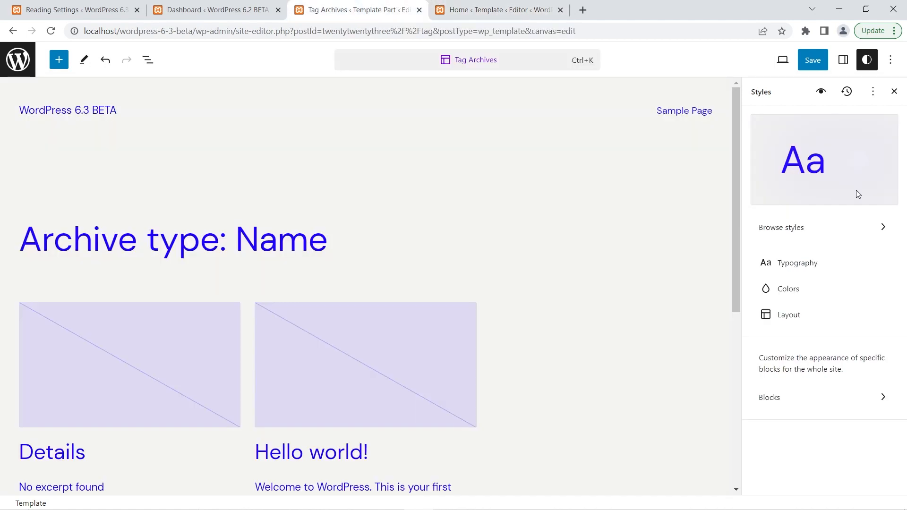
pyautogui.click(798, 263)
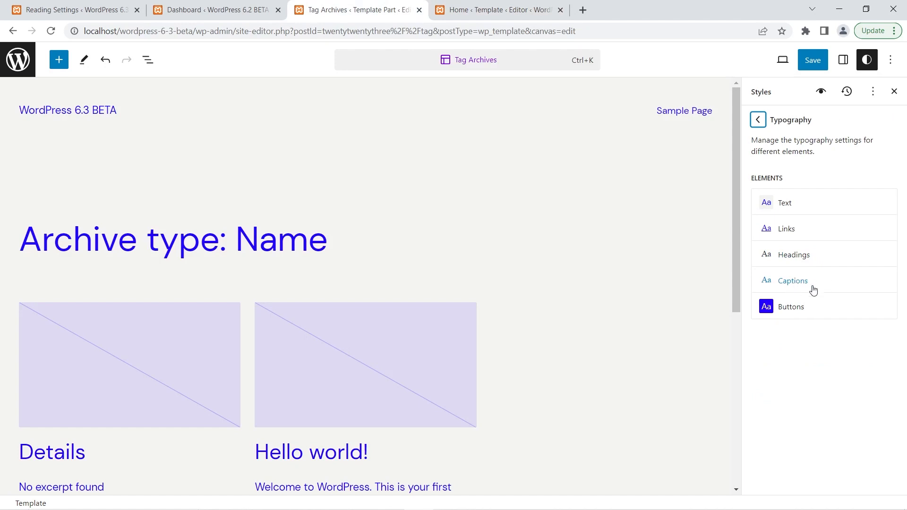
pyautogui.click(801, 283)
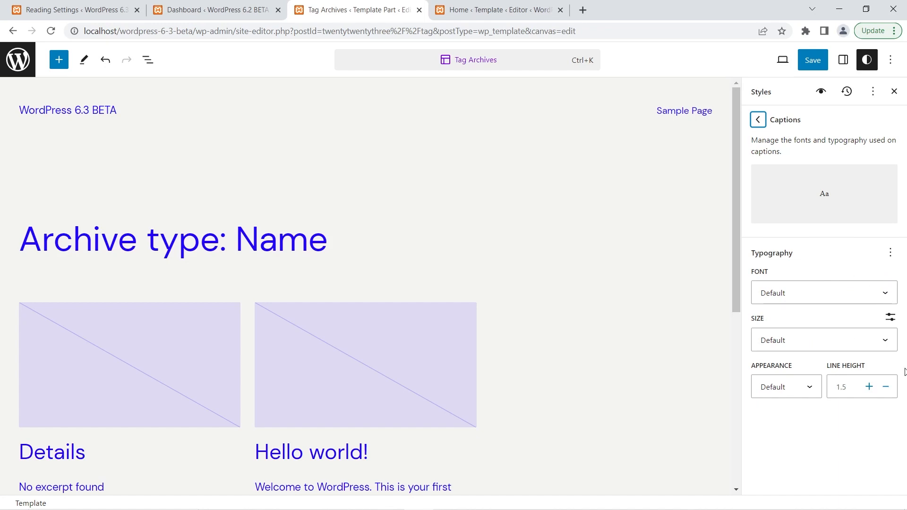
pyautogui.click(757, 120)
pyautogui.click(758, 120)
pyautogui.click(809, 289)
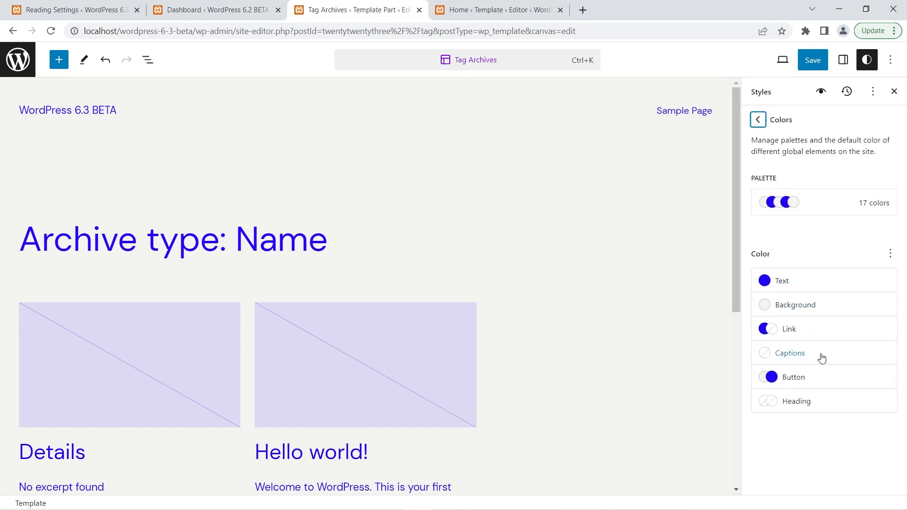
pyautogui.click(802, 357)
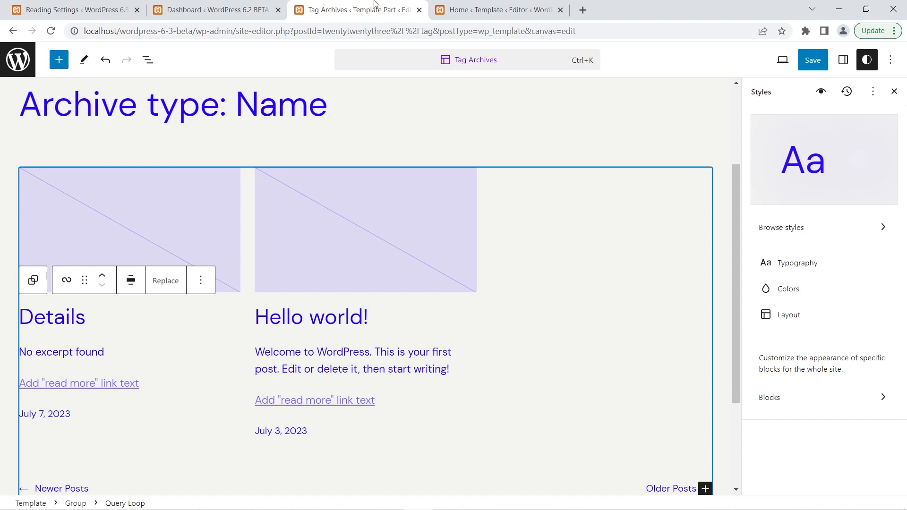
# View the Image block's style settings in the 6.2 Home template.
pyautogui.click(465, 5)
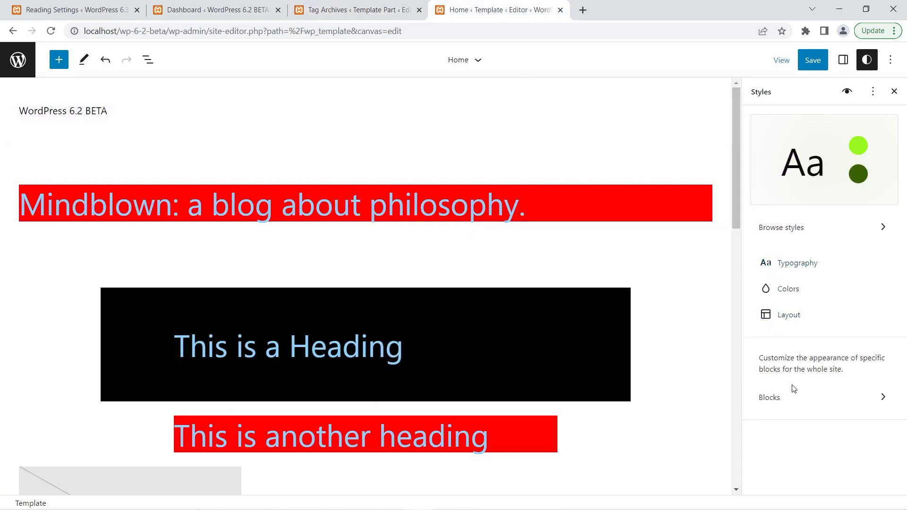
pyautogui.click(789, 406)
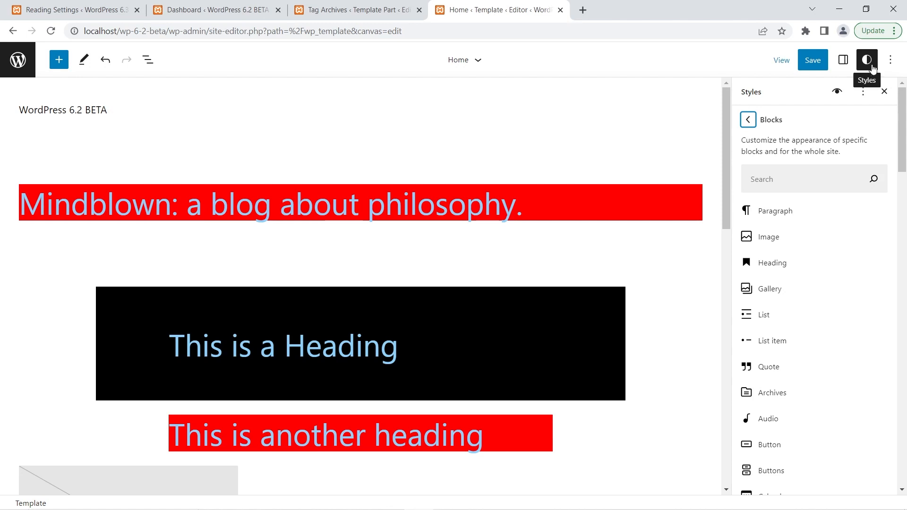
pyautogui.click(750, 121)
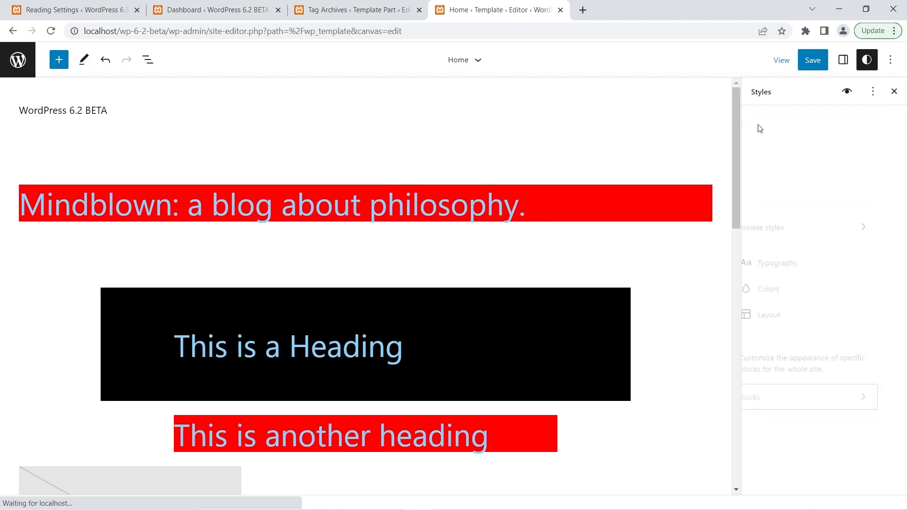
pyautogui.click(821, 401)
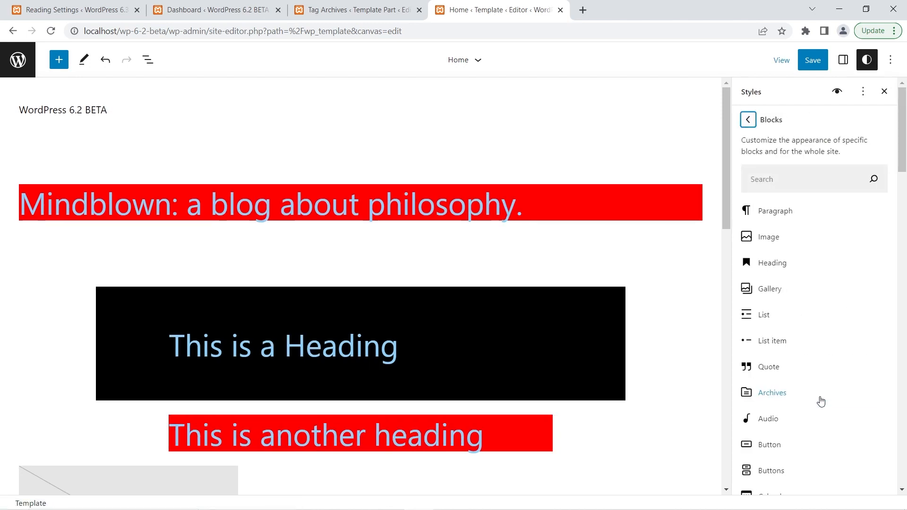
pyautogui.click(771, 236)
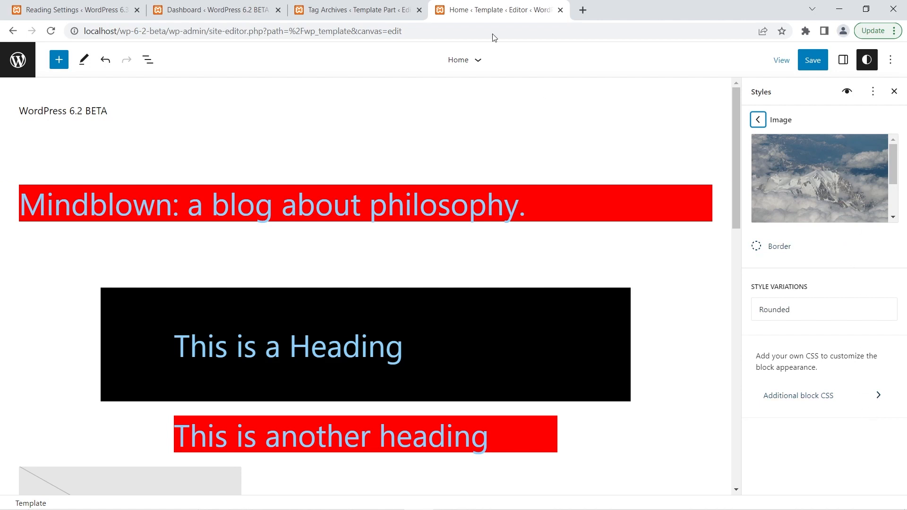
# View the Image block's style settings, down to the filters, in the 6.3 Tag Archives template.
pyautogui.click(325, 5)
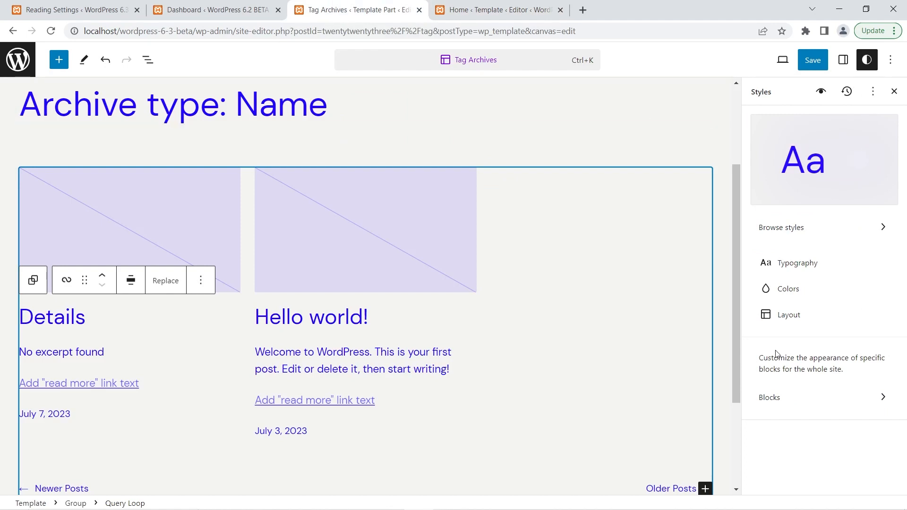
pyautogui.click(773, 402)
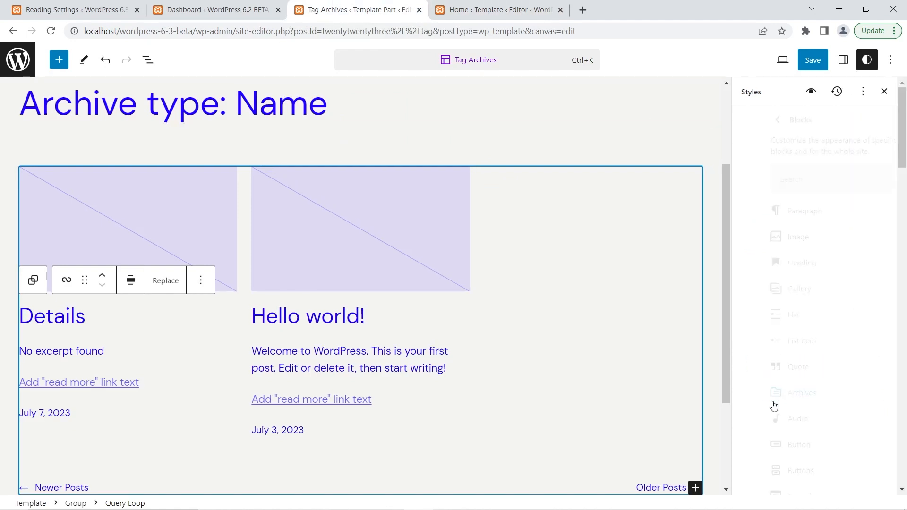
pyautogui.click(768, 243)
pyautogui.scroll(-1, 789, 432)
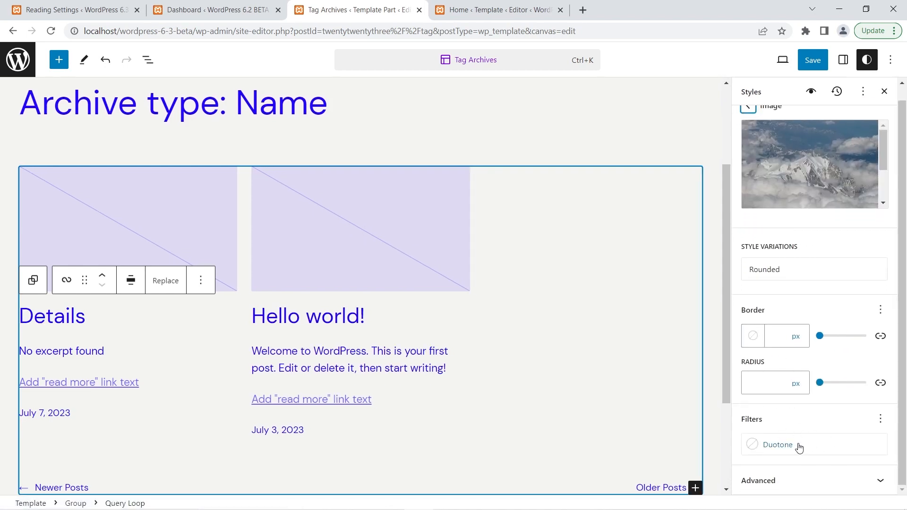
# Apply the blue and orange duotone filter to the Image block's global style and save the change.
pyautogui.click(798, 447)
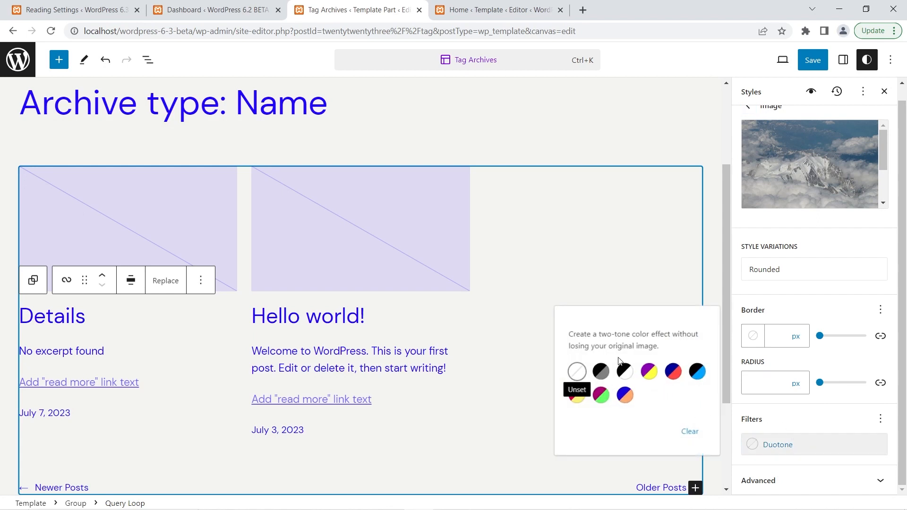
pyautogui.click(627, 398)
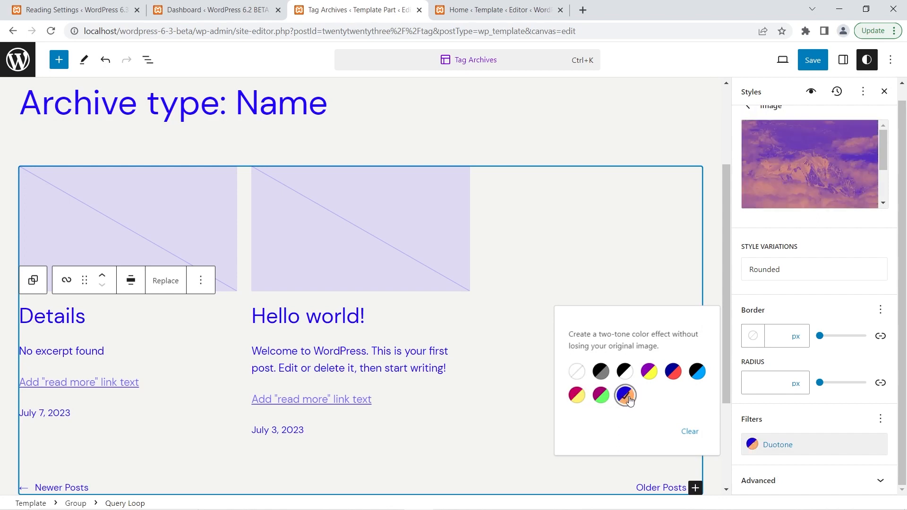
pyautogui.click(825, 419)
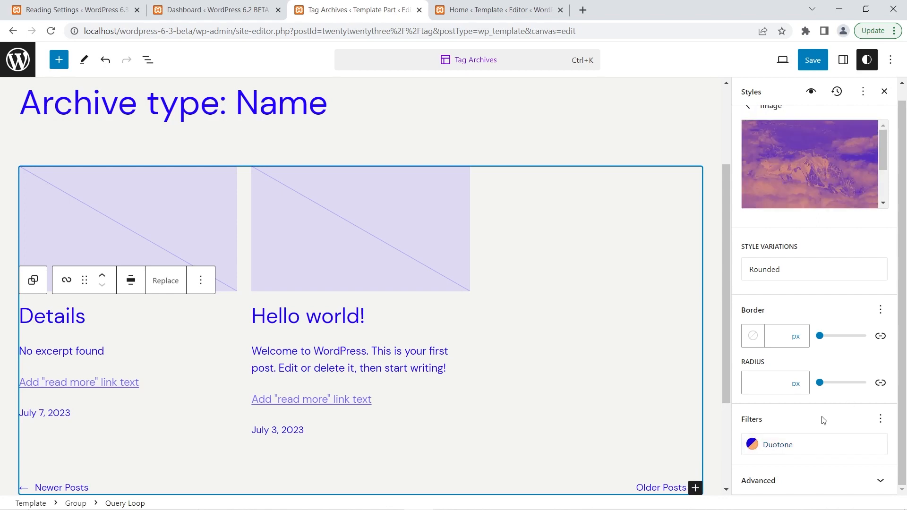
pyautogui.click(813, 62)
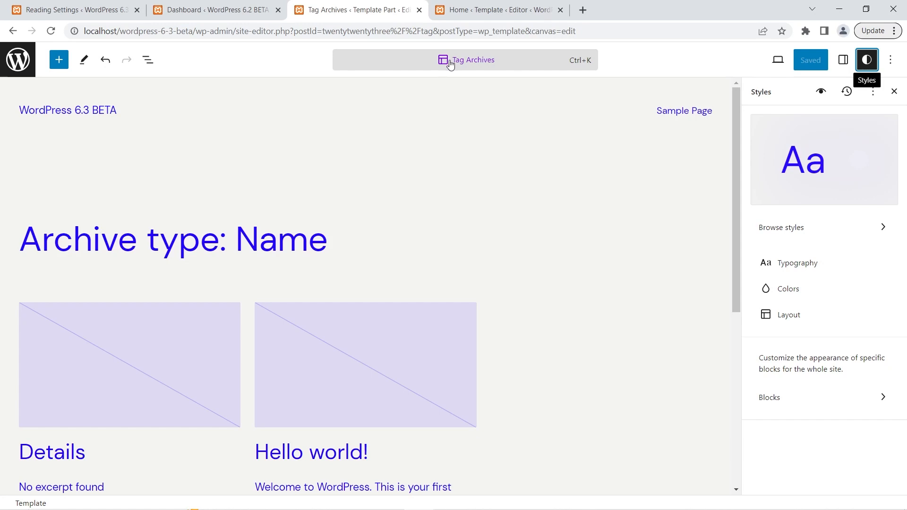
# Search the command palette for "page".
pyautogui.click(579, 69)
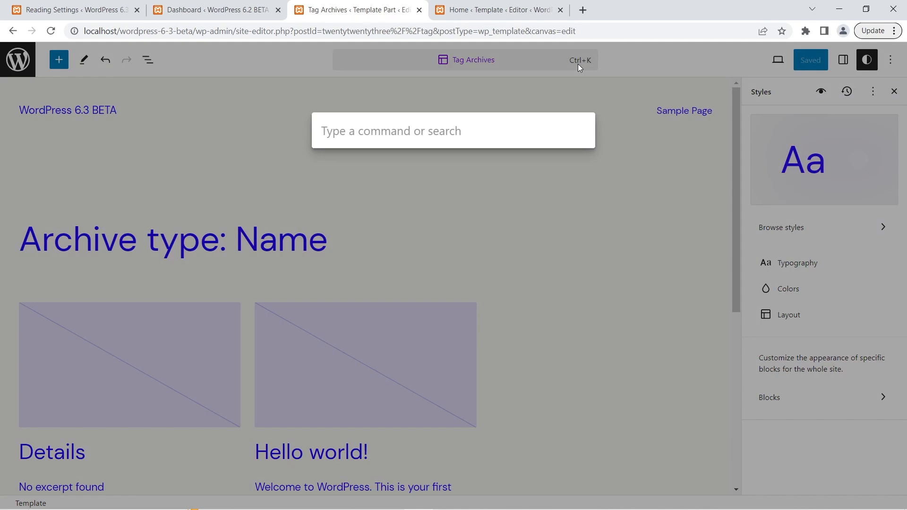
pyautogui.write('page')
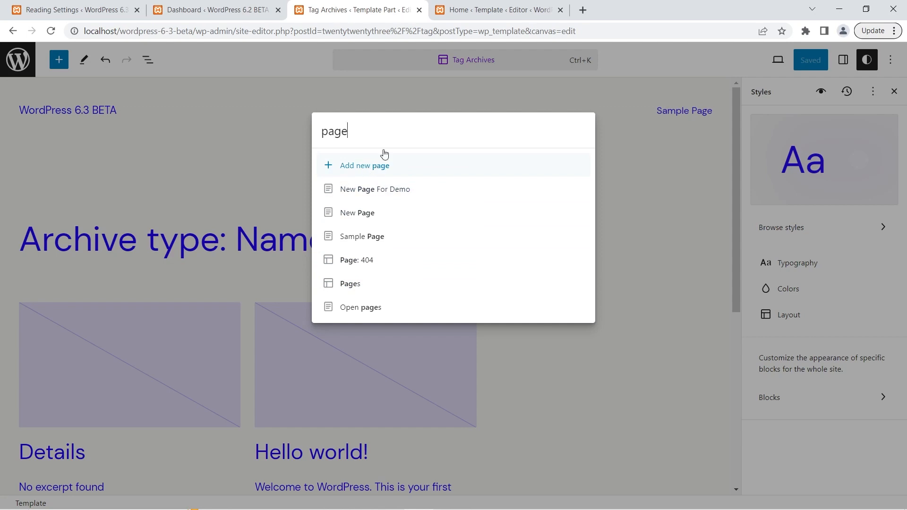
# Search the command palette for "post", "header" and "404" in turn.
pyautogui.moveTo(329, 128); pyautogui.dragTo(358, 128)
pyautogui.write('ost')
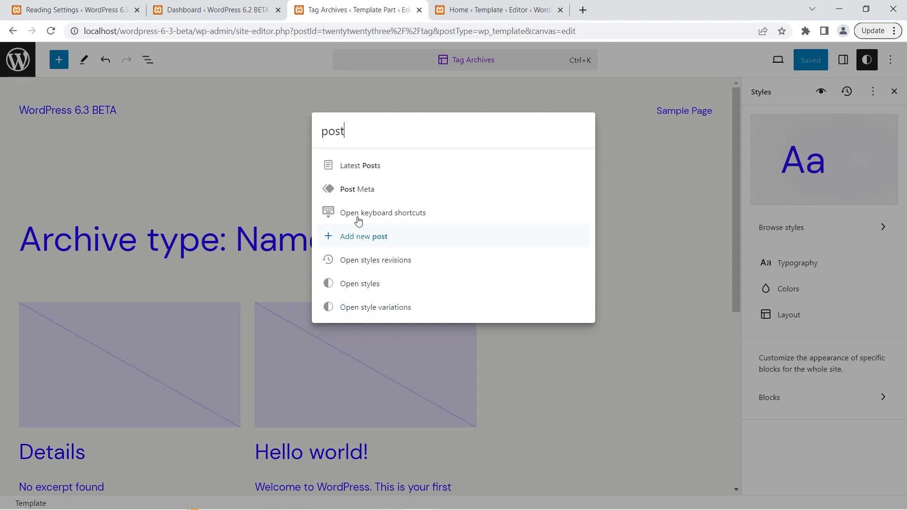
pyautogui.moveTo(345, 132); pyautogui.dragTo(306, 130)
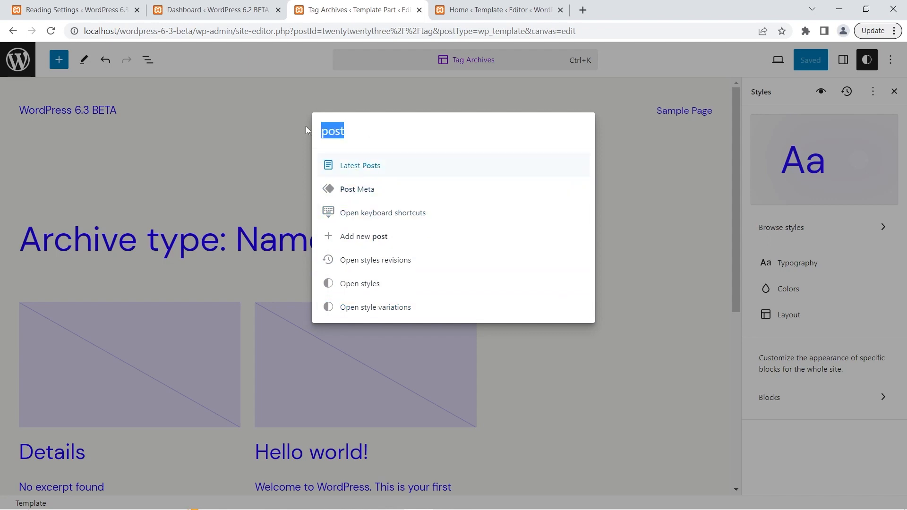
pyautogui.write('header')
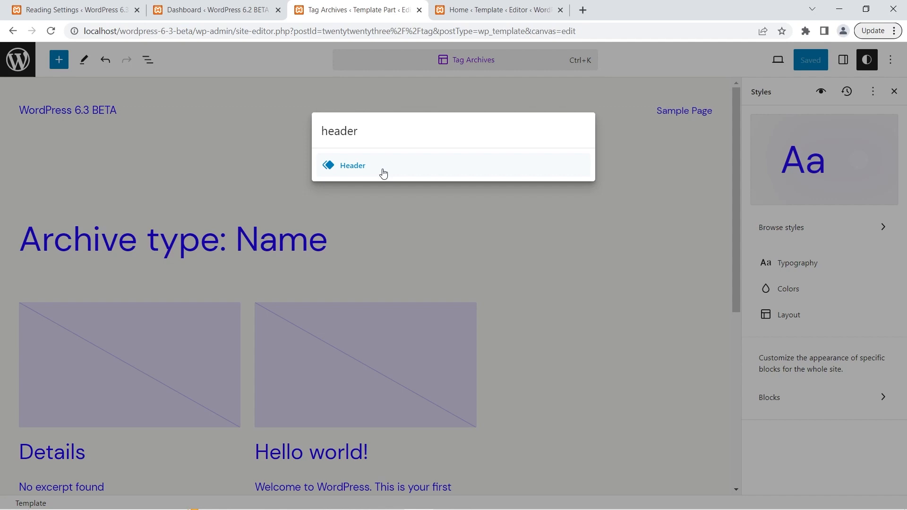
pyautogui.doubleClick(347, 132)
pyautogui.write('404')
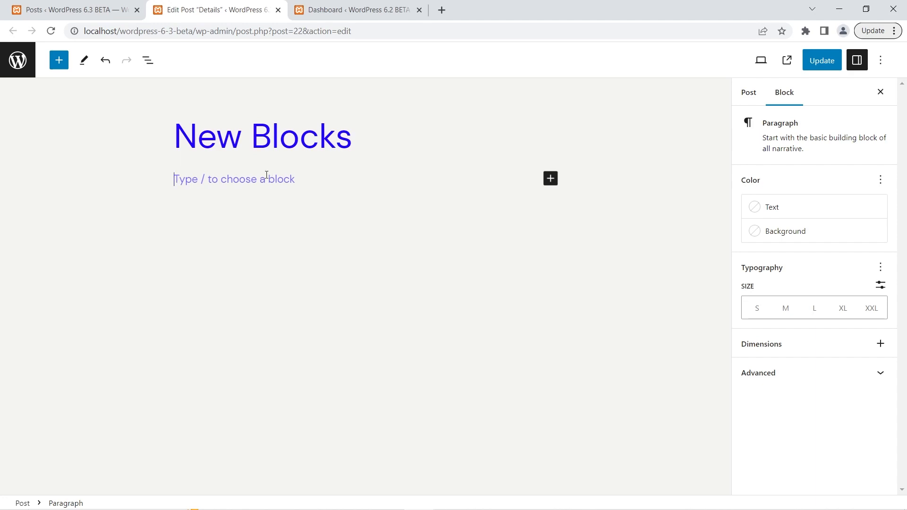
# Insert a Details block below the New Blocks title and inspect its nested paragraph in the block list.
pyautogui.write('/deta')
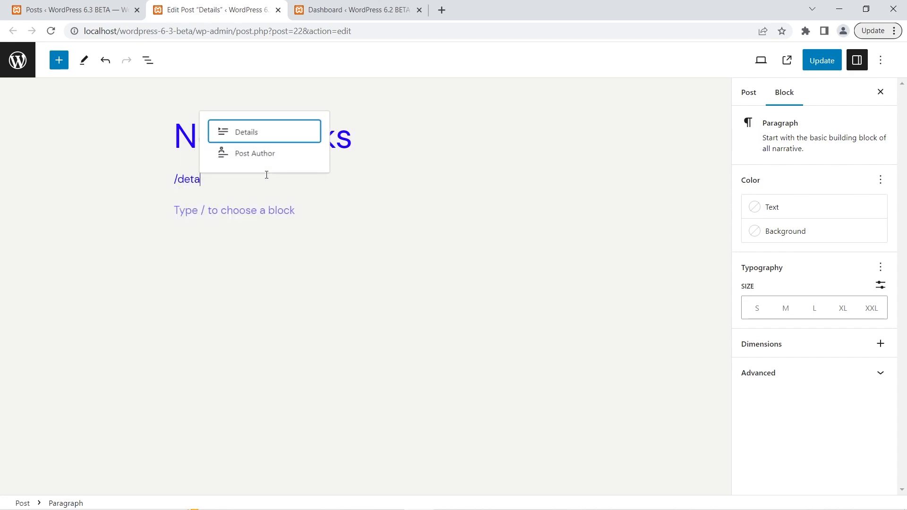
pyautogui.press('Return')
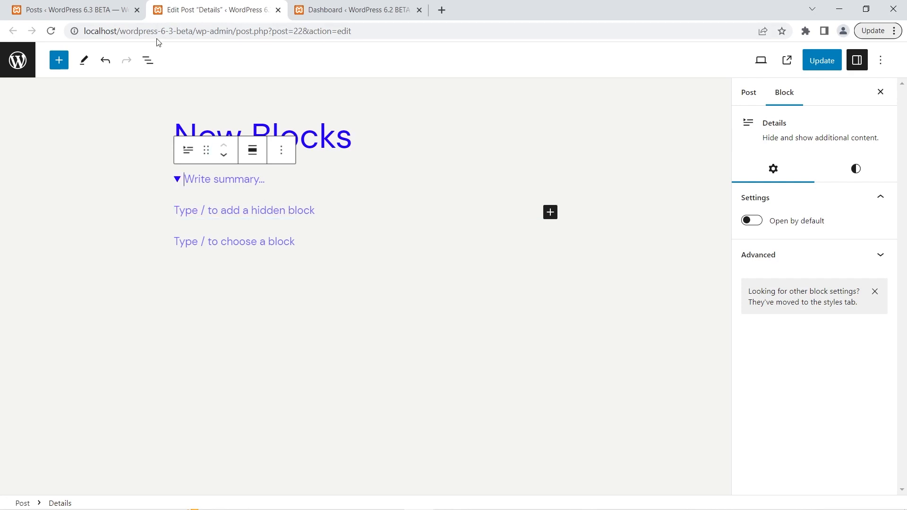
pyautogui.click(148, 61)
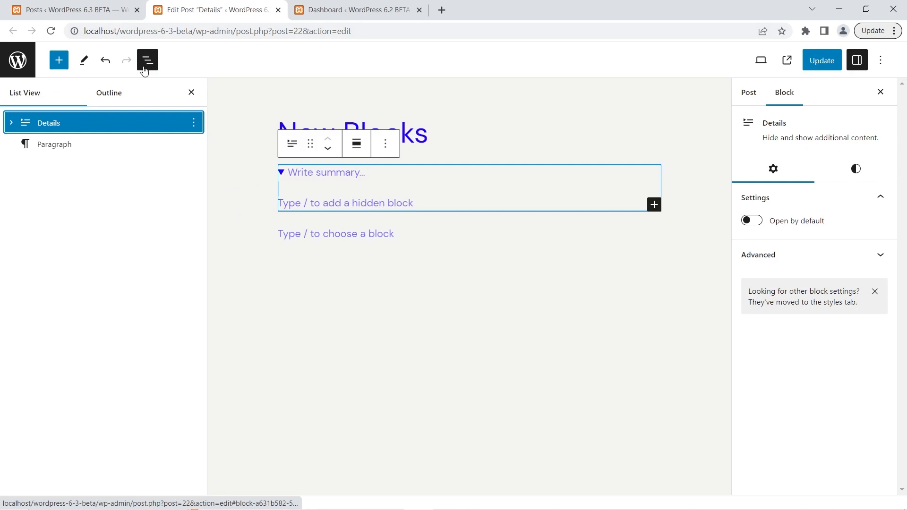
pyautogui.click(11, 123)
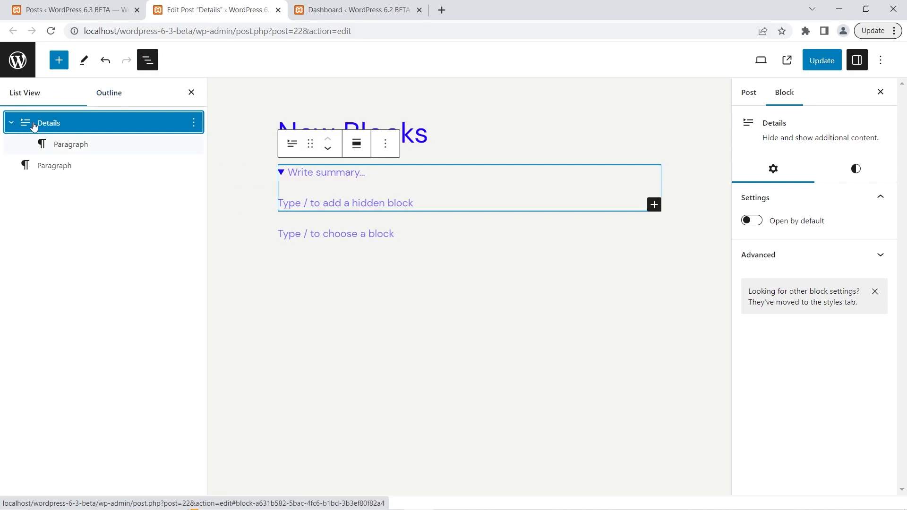
pyautogui.click(70, 144)
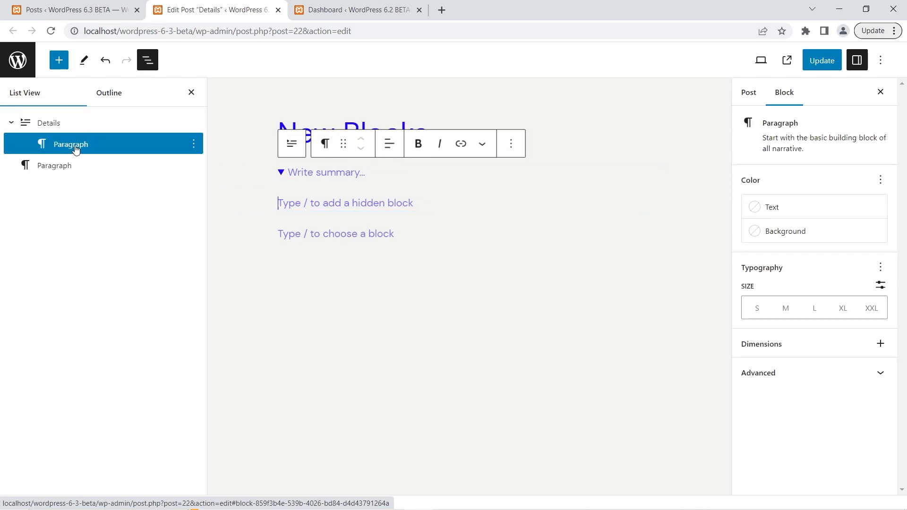
pyautogui.click(64, 123)
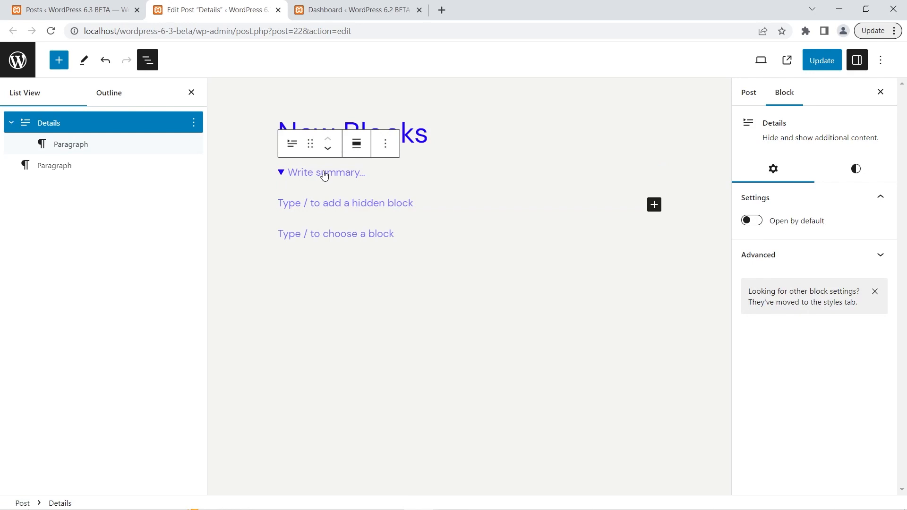
# Enter "Summary" as the Details block's summary and "This is the Hidden Part of the Details Block" in its hidden paragraph.
pyautogui.write('Summary')
pyautogui.click(318, 199)
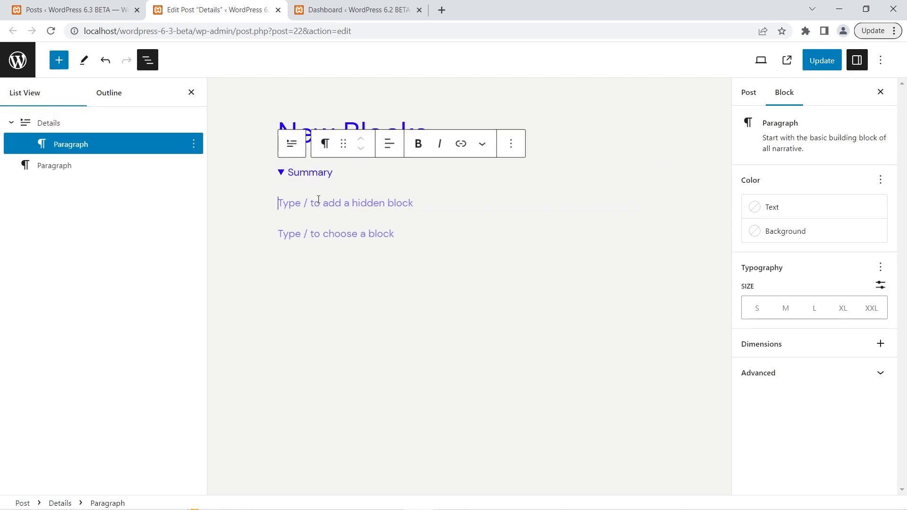
pyautogui.write('This is the Hidden')
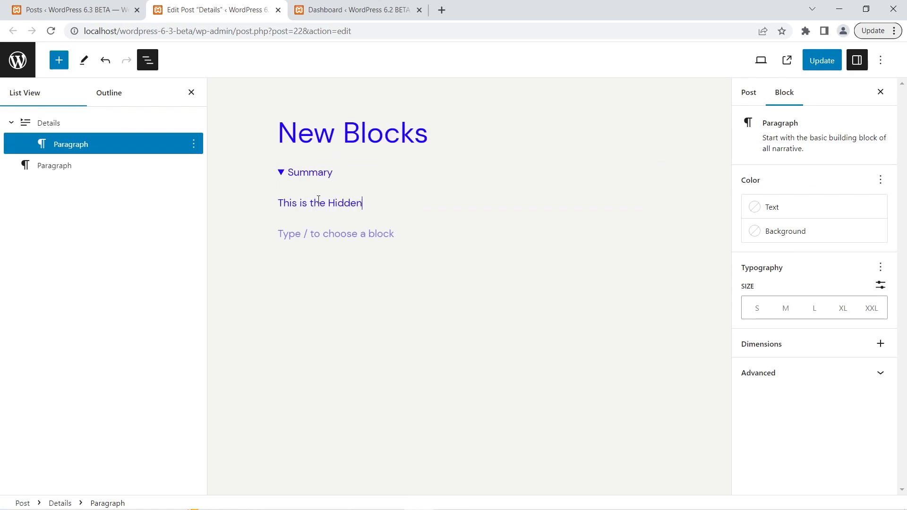
pyautogui.write(' Part of the Details Block')
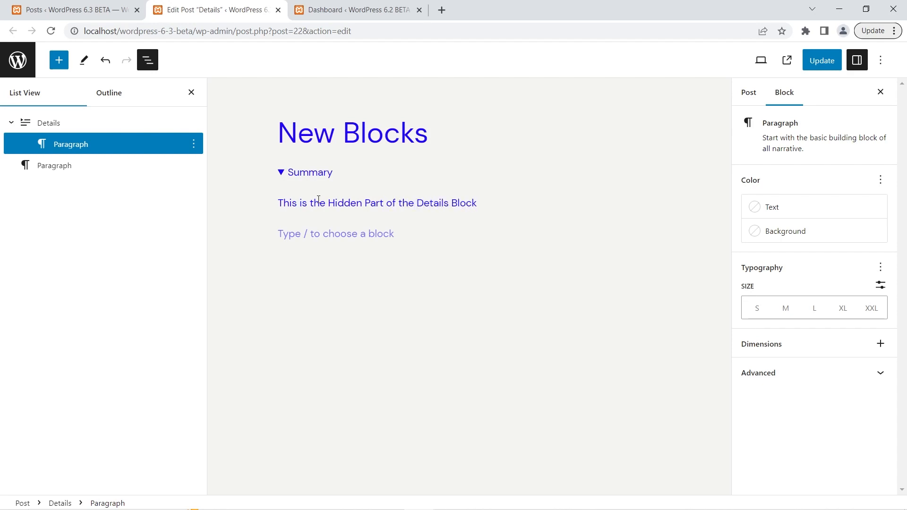
# Update the post and test expanding and collapsing the Details block's summary on the published page.
pyautogui.click(820, 66)
pyautogui.click(775, 62)
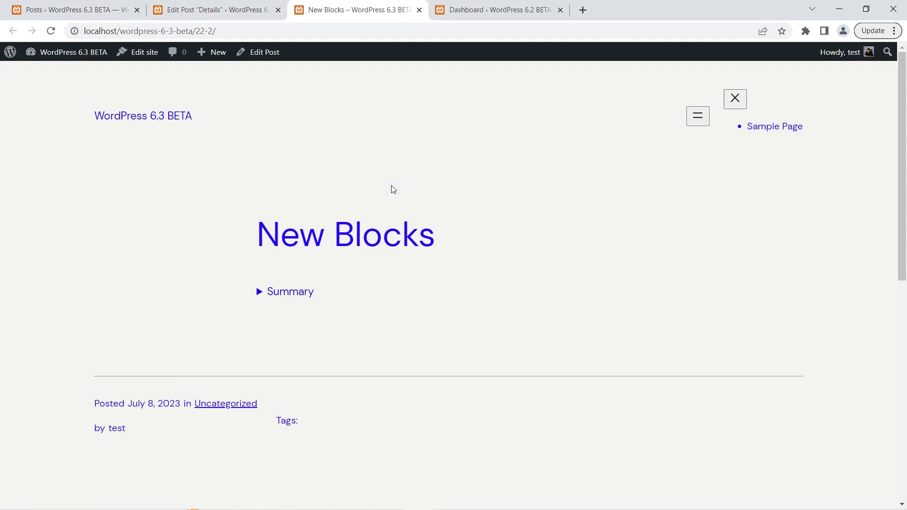
pyautogui.click(260, 293)
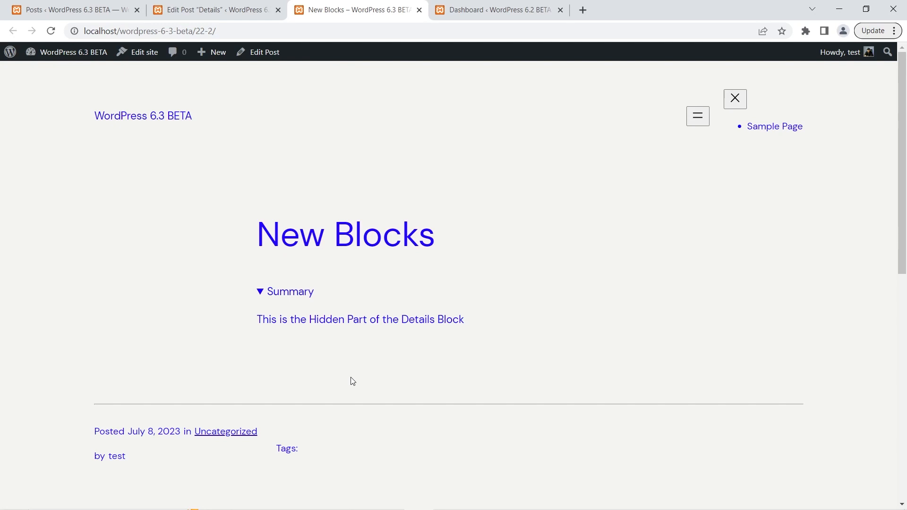
pyautogui.click(259, 293)
pyautogui.click(259, 293)
pyautogui.click(419, 10)
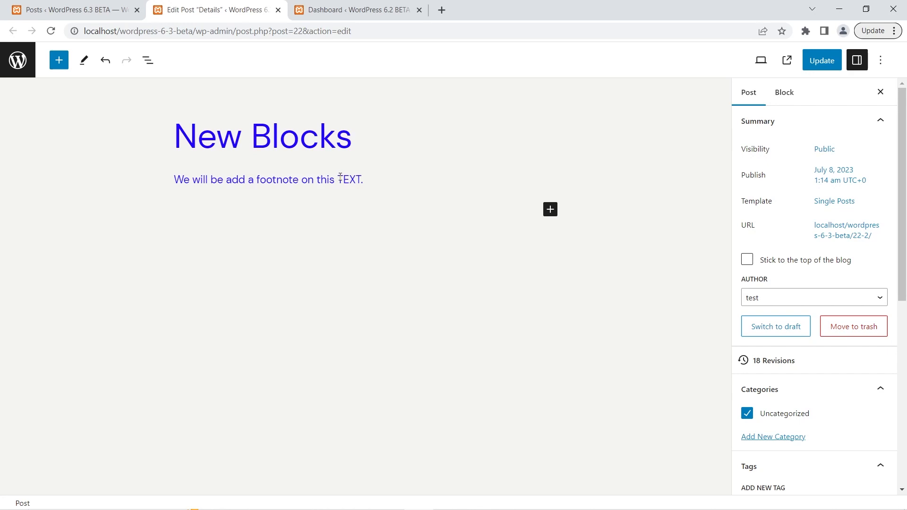
# Add a footnote reading "This is a footnote" to the word TEXT in the paragraph.
pyautogui.moveTo(338, 178); pyautogui.dragTo(360, 179)
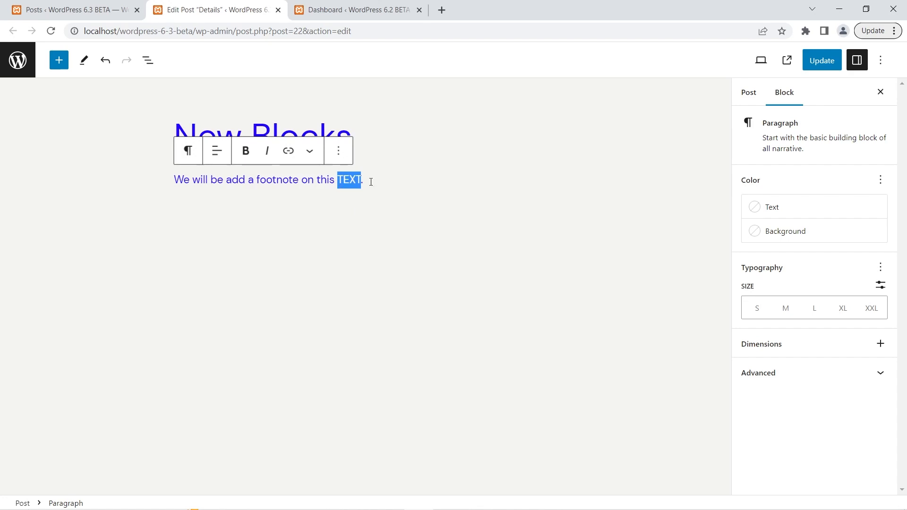
pyautogui.click(311, 156)
pyautogui.click(311, 156)
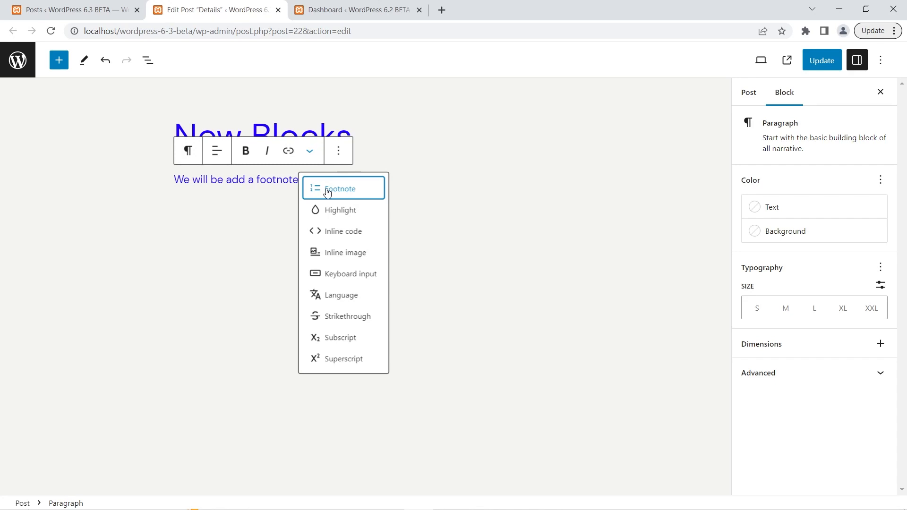
pyautogui.click(327, 191)
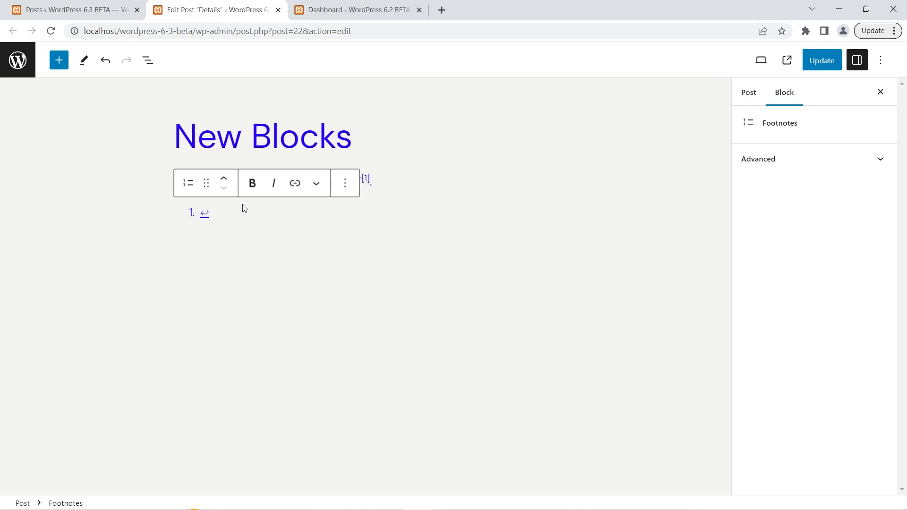
pyautogui.write('This is')
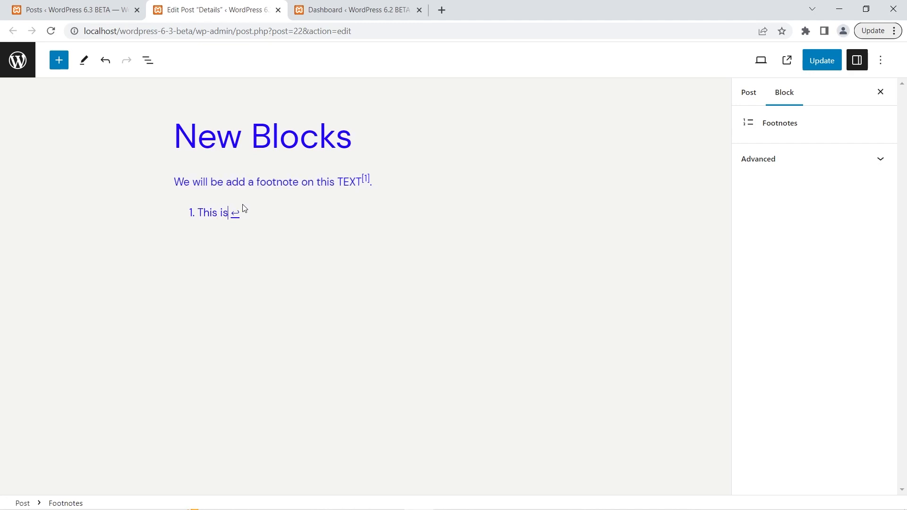
pyautogui.write(' a footnote')
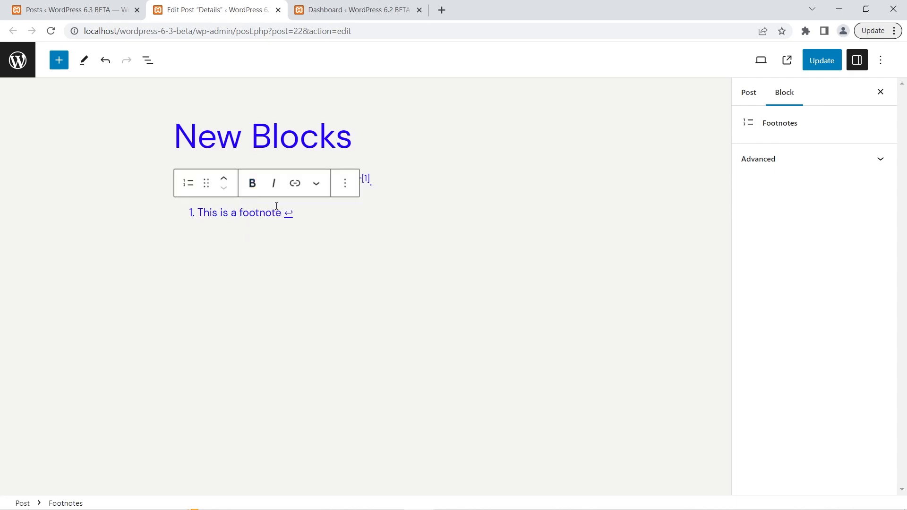
pyautogui.moveTo(275, 213); pyautogui.dragTo(250, 213)
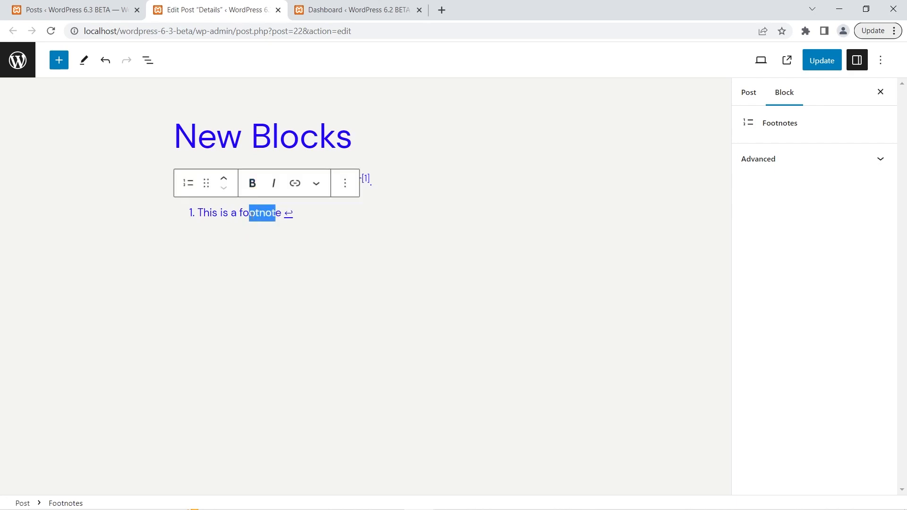
pyautogui.click(279, 214)
pyautogui.moveTo(282, 213); pyautogui.dragTo(197, 213)
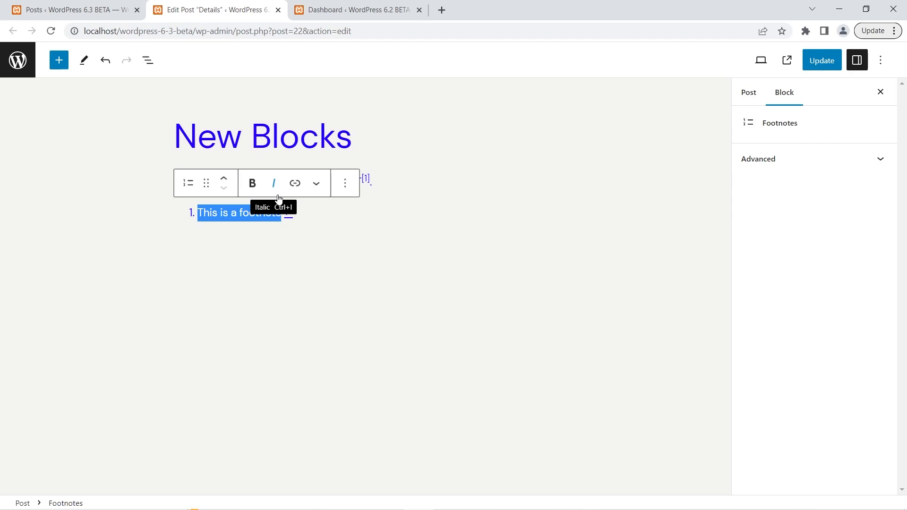
# Update the post and test the footnote's reference and return links on the published page.
pyautogui.click(823, 61)
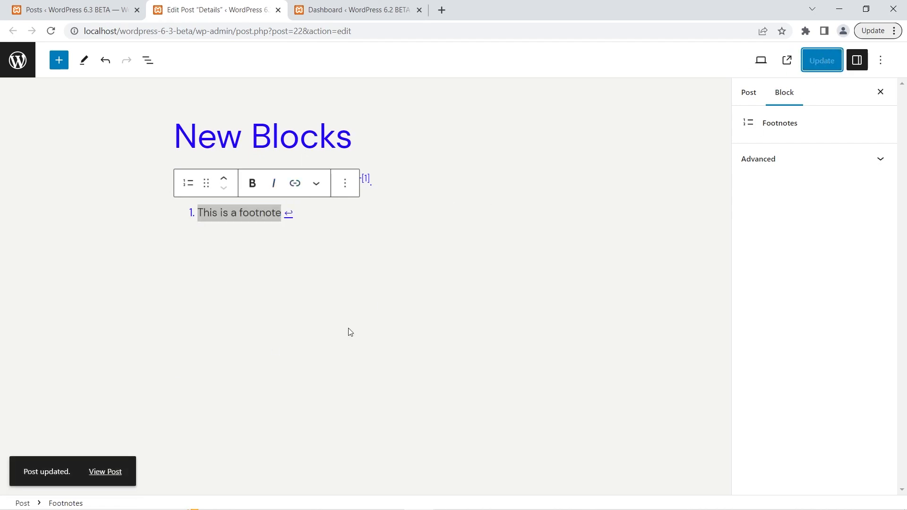
pyautogui.click(787, 60)
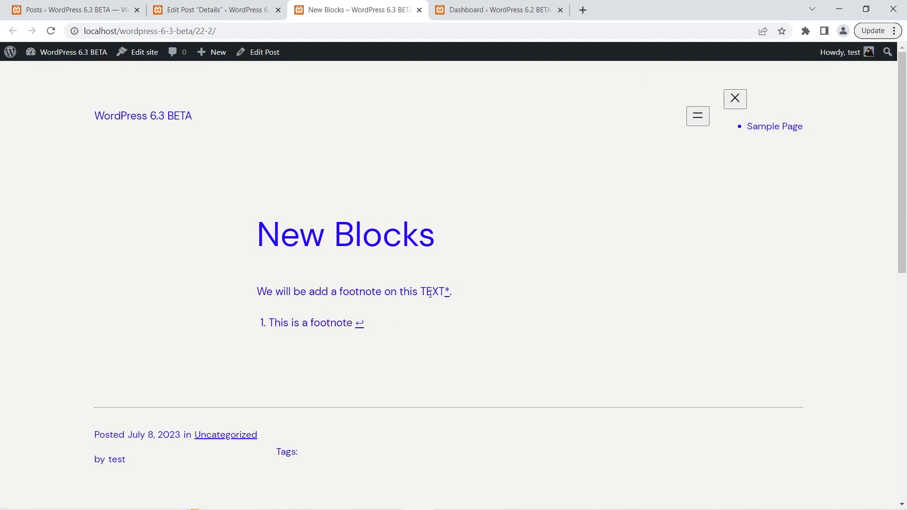
pyautogui.click(447, 292)
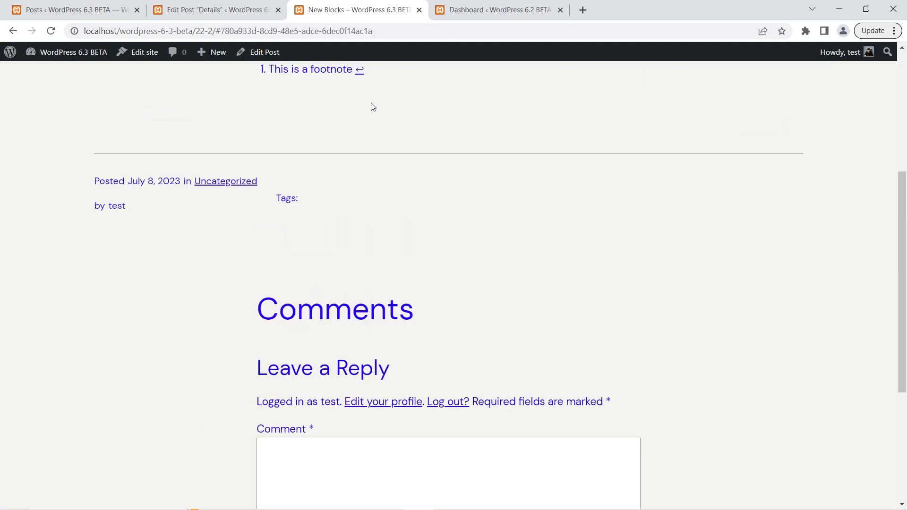
pyautogui.scroll(5, 435, 151)
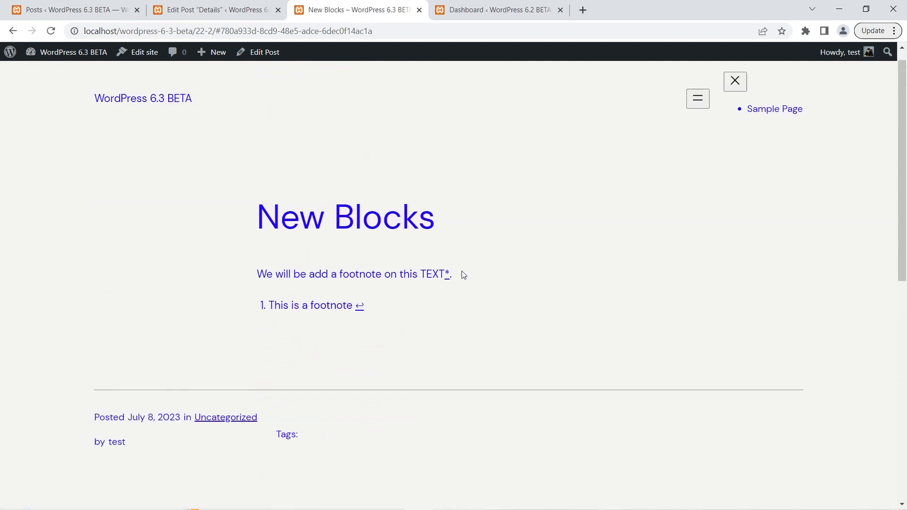
pyautogui.click(447, 274)
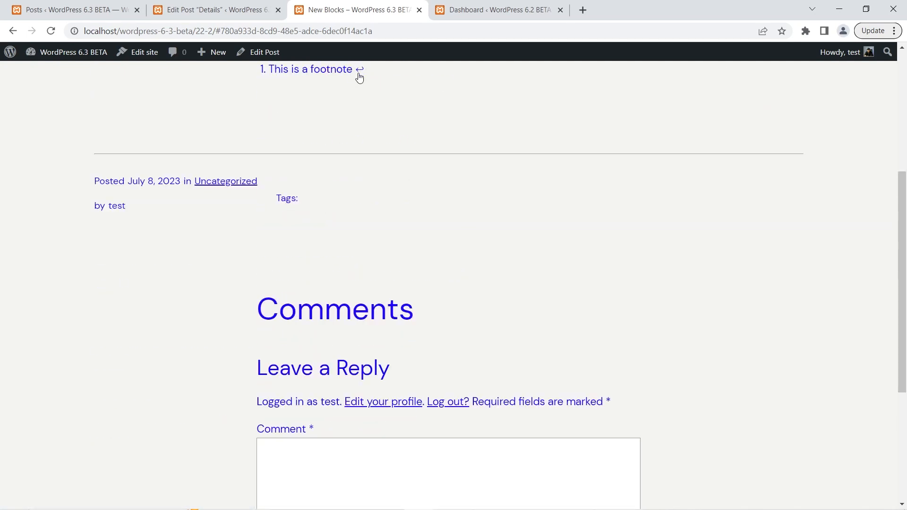
pyautogui.click(357, 78)
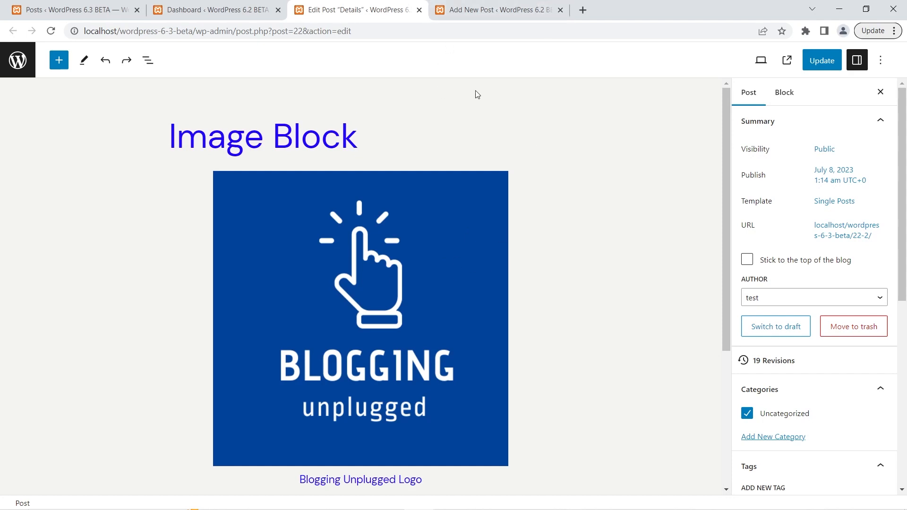
# Examine the settings and style options of the logo's Image block in the WordPress 6.2 post.
pyautogui.click(500, 9)
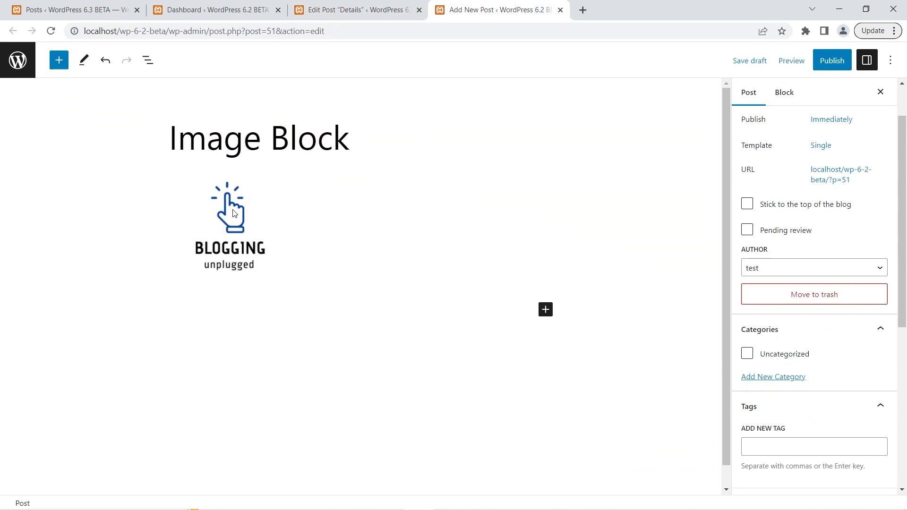
pyautogui.click(233, 213)
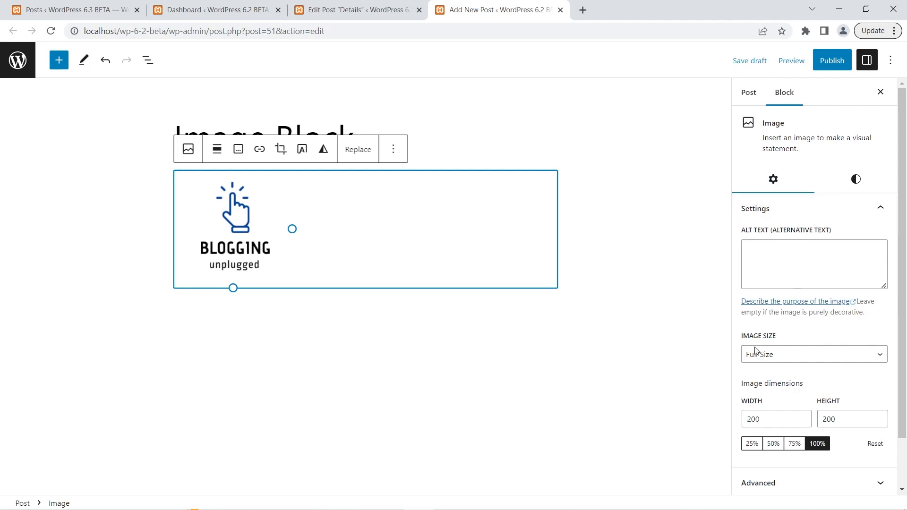
pyautogui.scroll(-2, 856, 251)
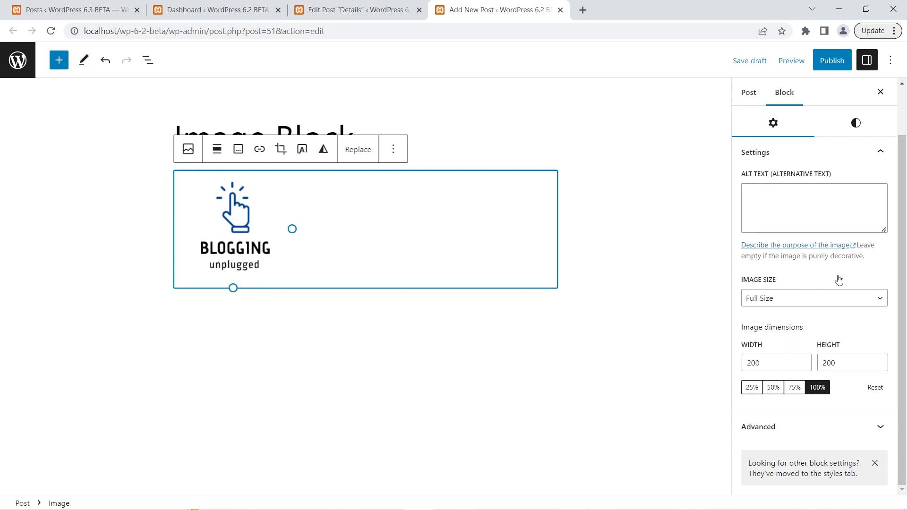
pyautogui.scroll(2, 855, 215)
pyautogui.click(856, 179)
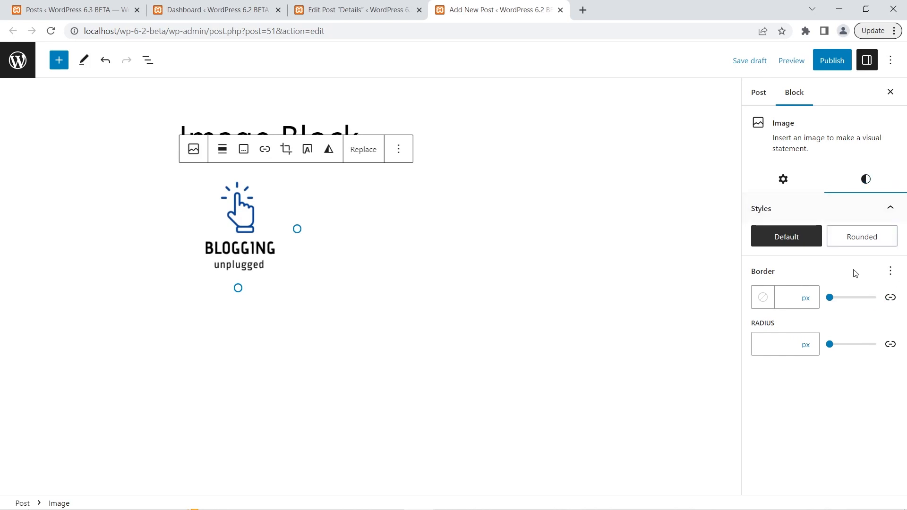
# Compare the Image block's aspect ratio options in the WordPress 6.3 post with the image size and dimension settings in the 6.2 post.
pyautogui.click(373, 4)
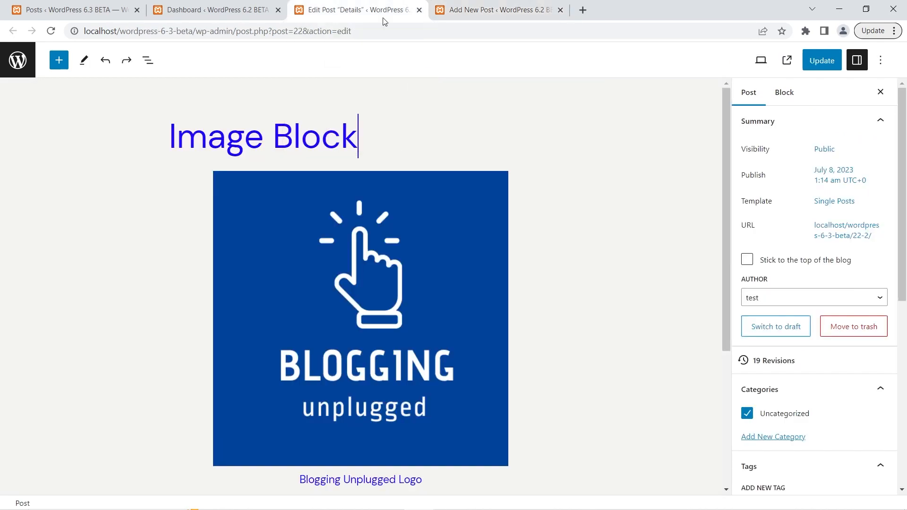
pyautogui.click(454, 265)
pyautogui.scroll(-2, 770, 274)
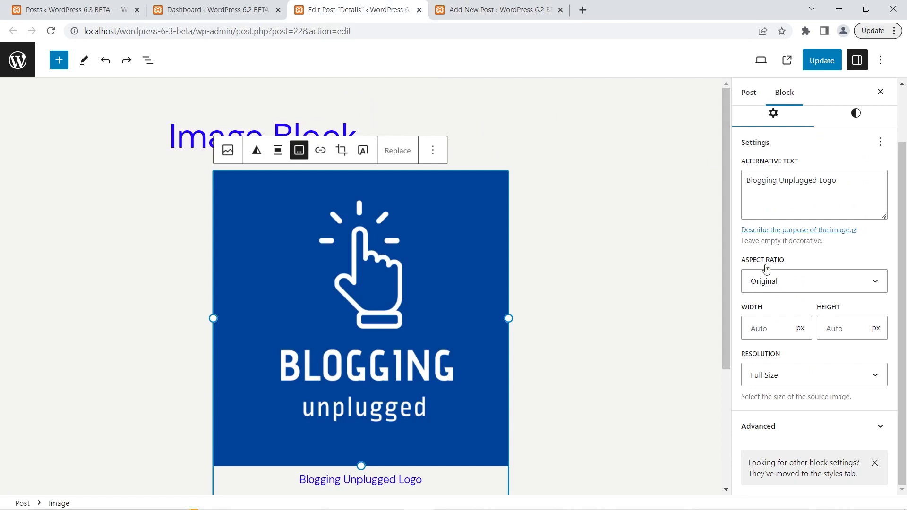
pyautogui.click(788, 282)
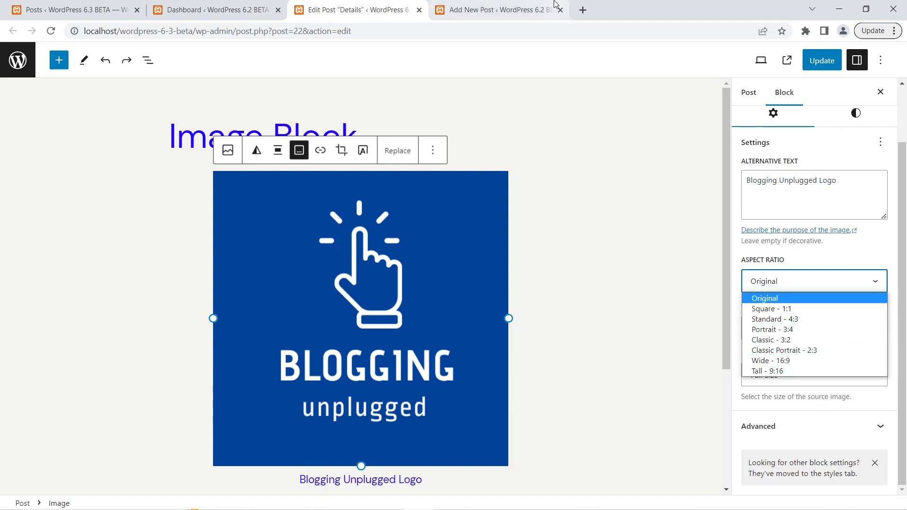
pyautogui.click(510, 8)
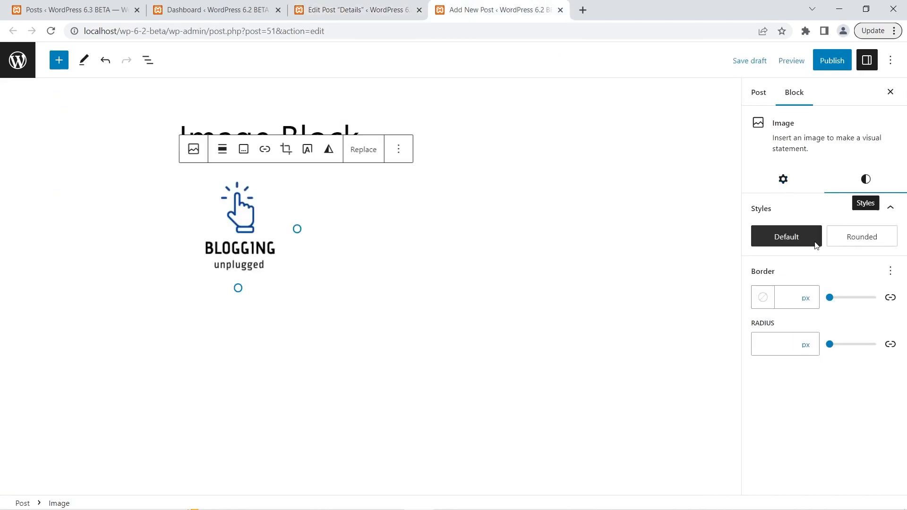
pyautogui.click(784, 180)
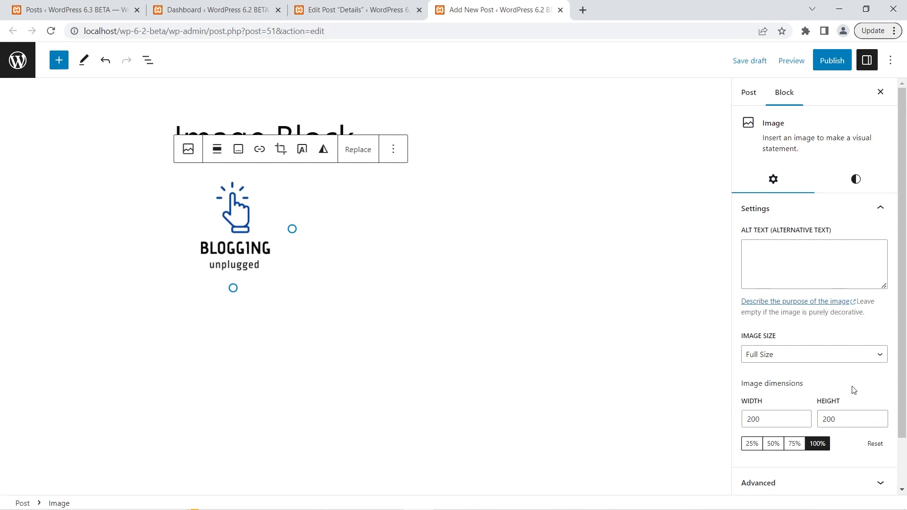
pyautogui.click(344, 6)
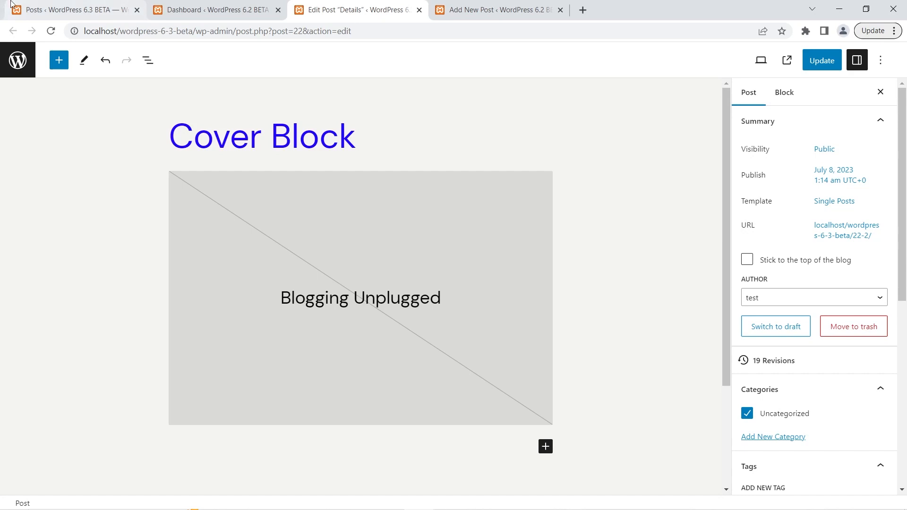
# In the WordPress 6.2 post, add the paragraph "This is another paragraph" below Blogging Unplugged inside the Cover block.
pyautogui.click(503, 8)
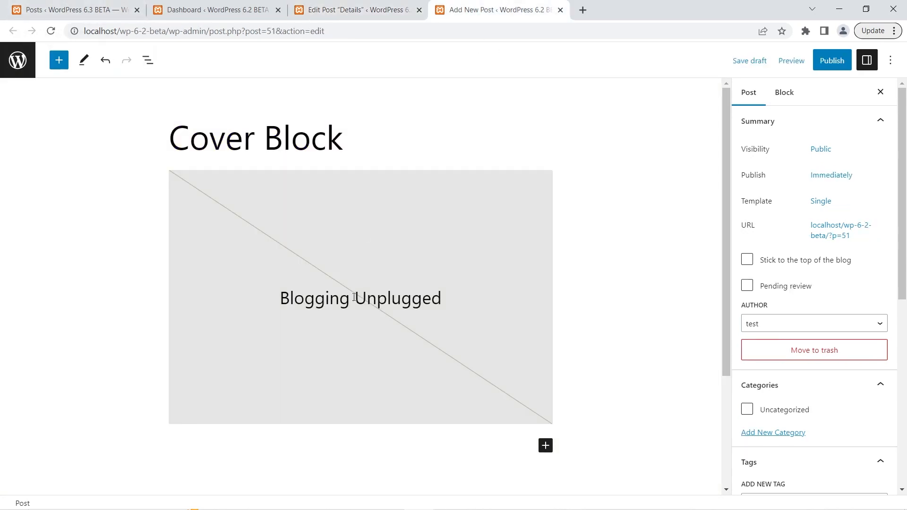
pyautogui.click(448, 295)
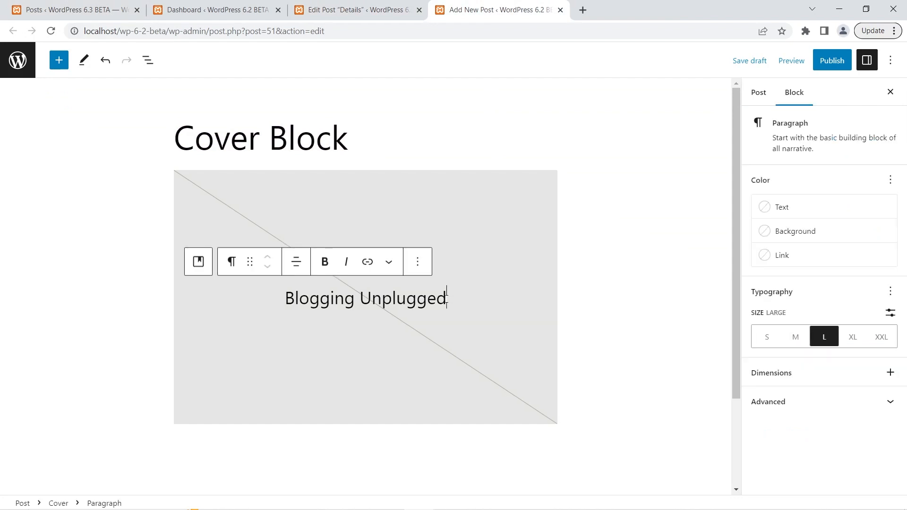
pyautogui.press('Return')
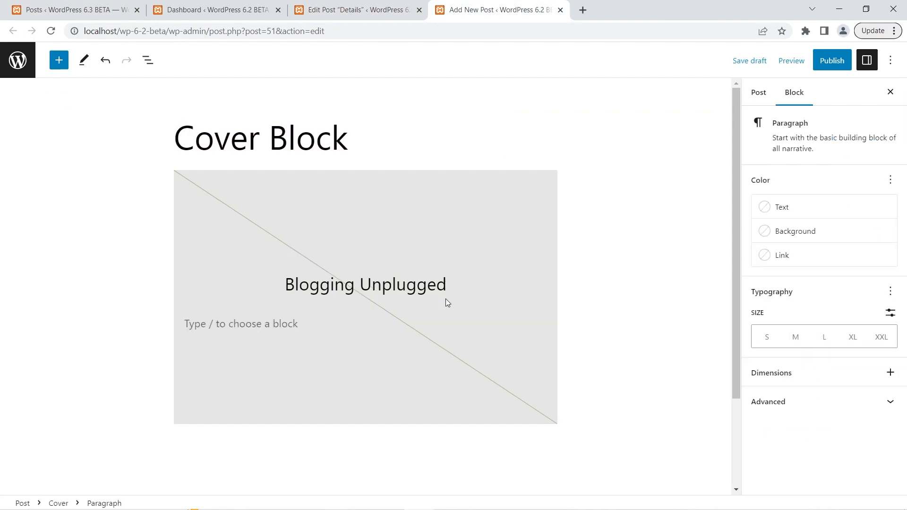
pyautogui.write('This is another paragraph')
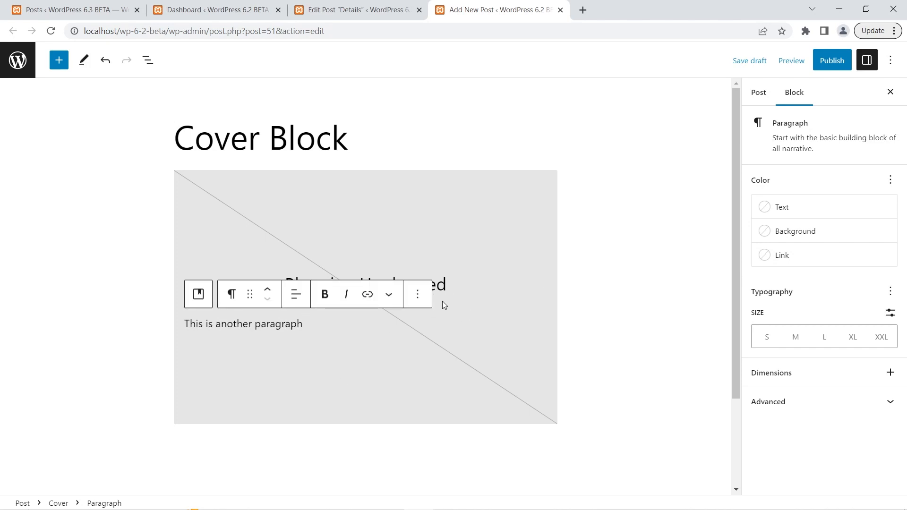
# Set the text color of both paragraphs in the 6.2 Cover block individually to Luminous vivid orange.
pyautogui.click(448, 286)
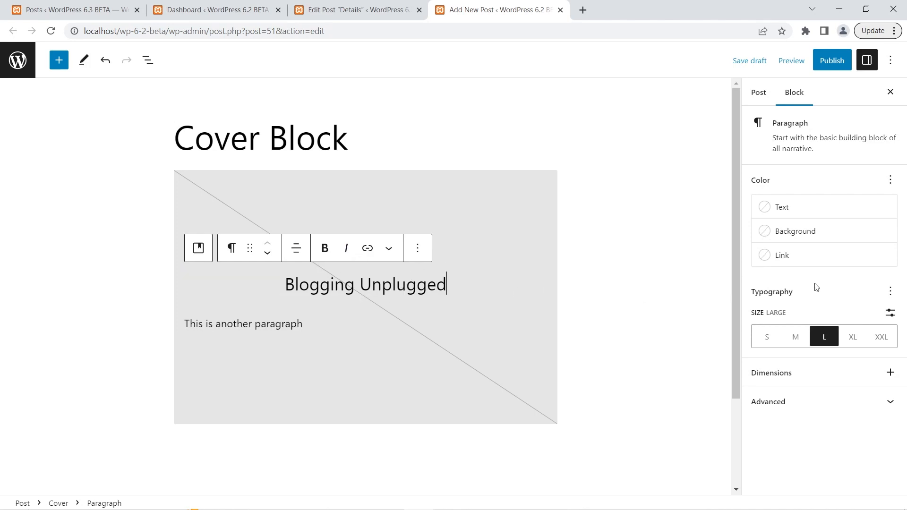
pyautogui.click(822, 216)
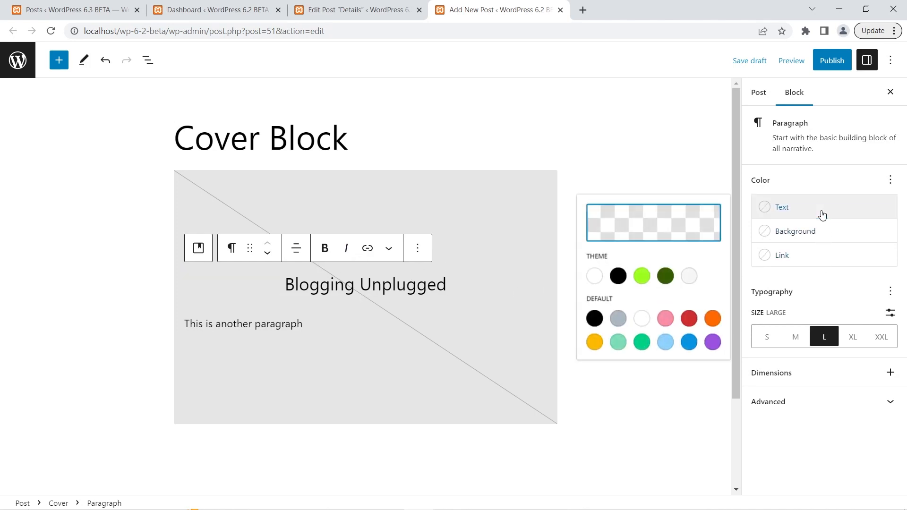
pyautogui.click(712, 320)
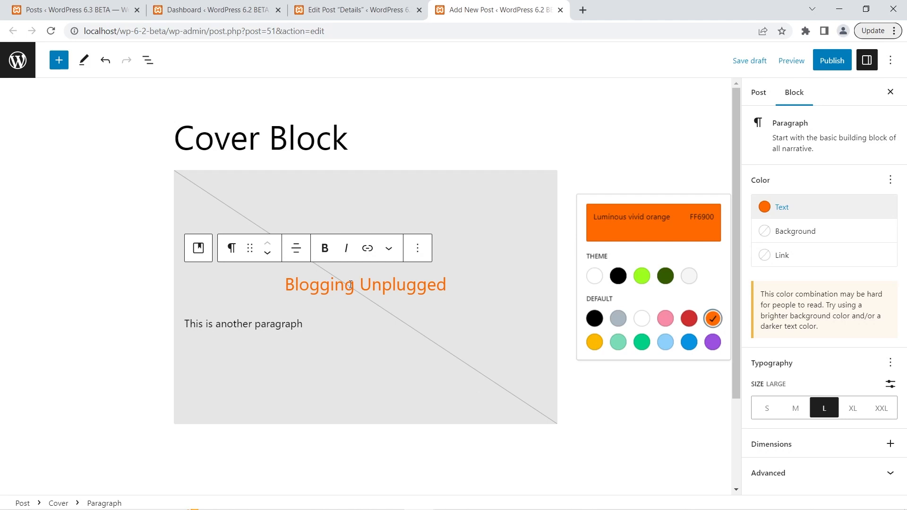
pyautogui.click(330, 322)
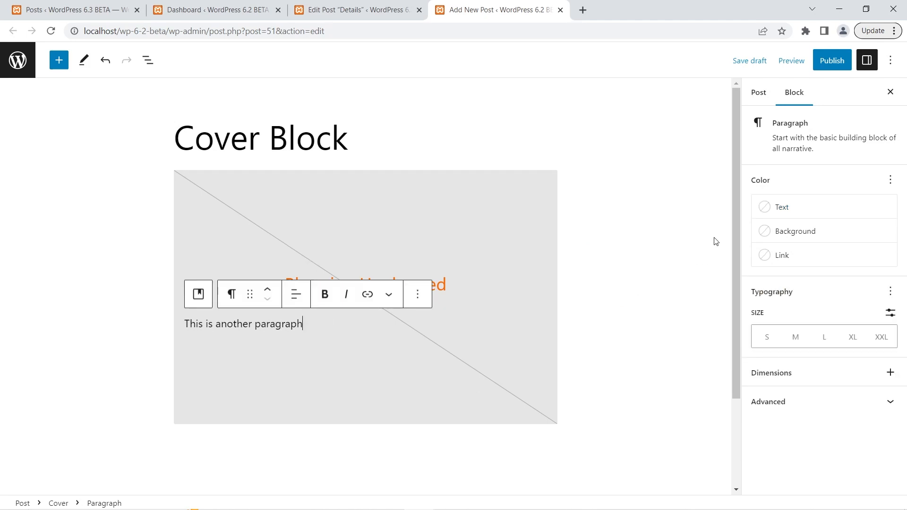
pyautogui.click(790, 210)
pyautogui.click(712, 319)
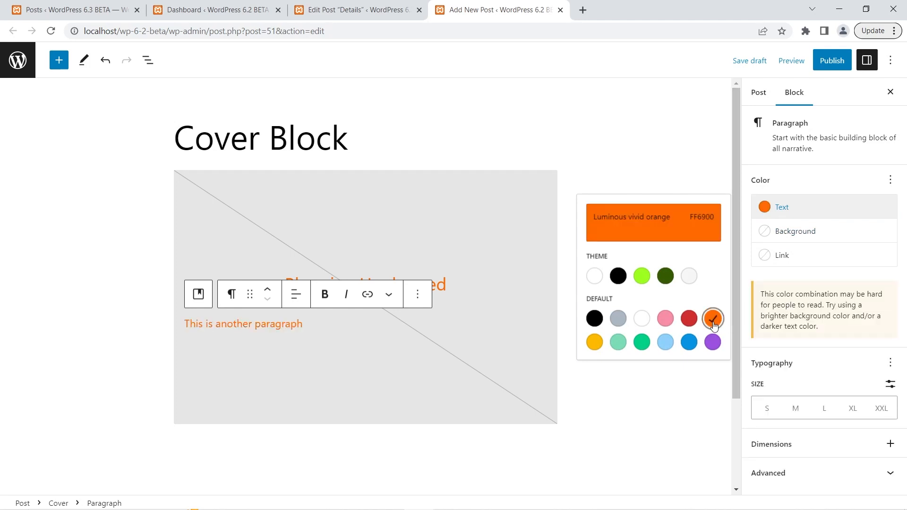
pyautogui.click(650, 414)
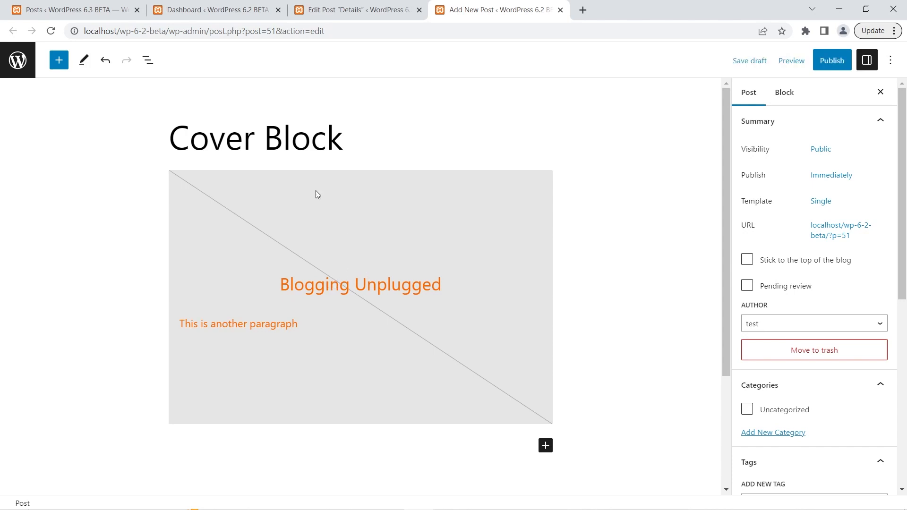
# In the WordPress 6.3 post, add the paragraph "This is another paragraph" below Blogging Unplugged inside the Cover block.
pyautogui.click(335, 4)
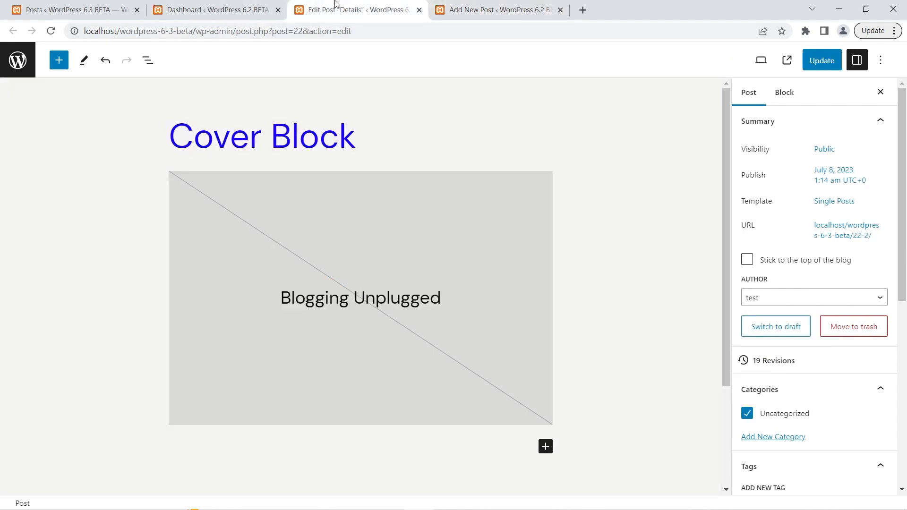
pyautogui.click(469, 290)
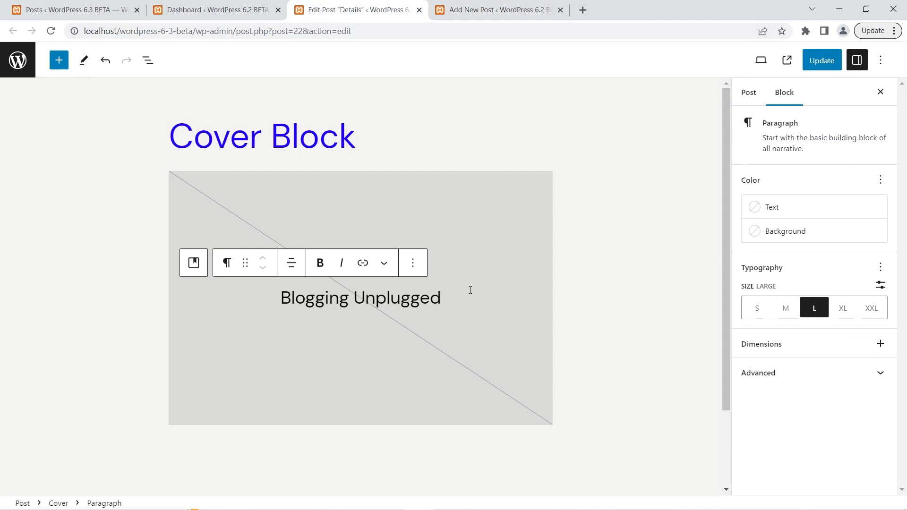
pyautogui.press('Return')
pyautogui.write('This')
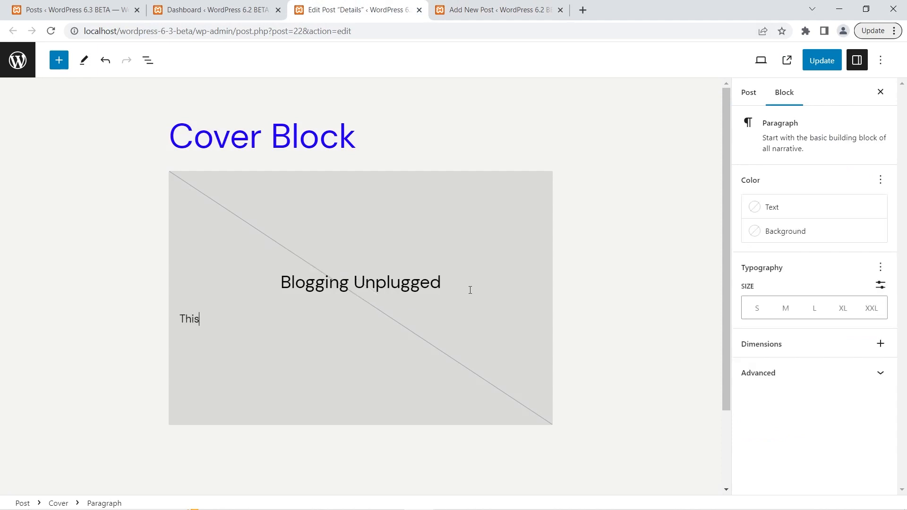
pyautogui.write(' is another paragraph')
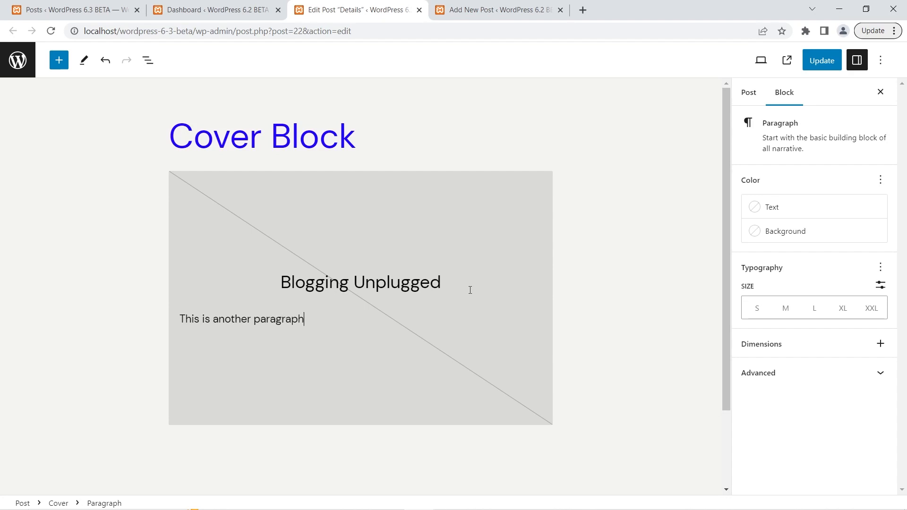
# Set the 6.3 Cover block's own text color to Luminous vivid orange after trying the Contrast theme color.
pyautogui.click(441, 198)
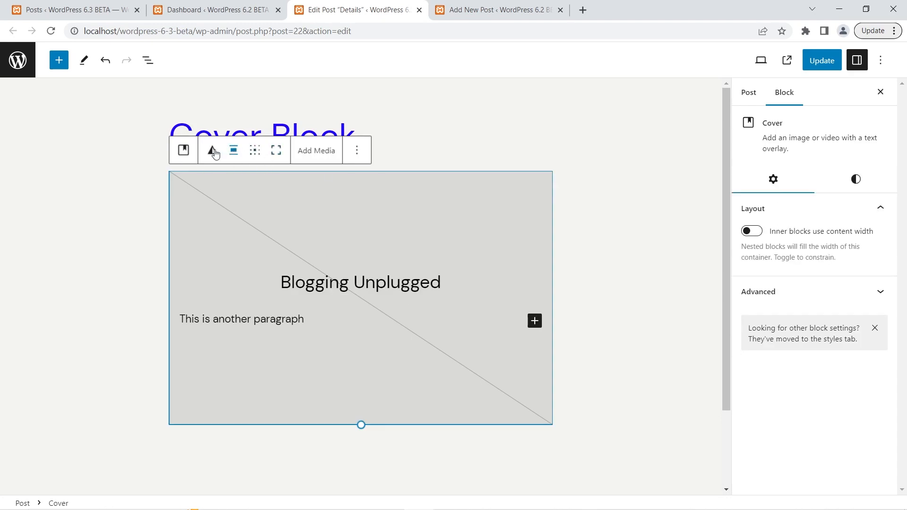
pyautogui.click(358, 269)
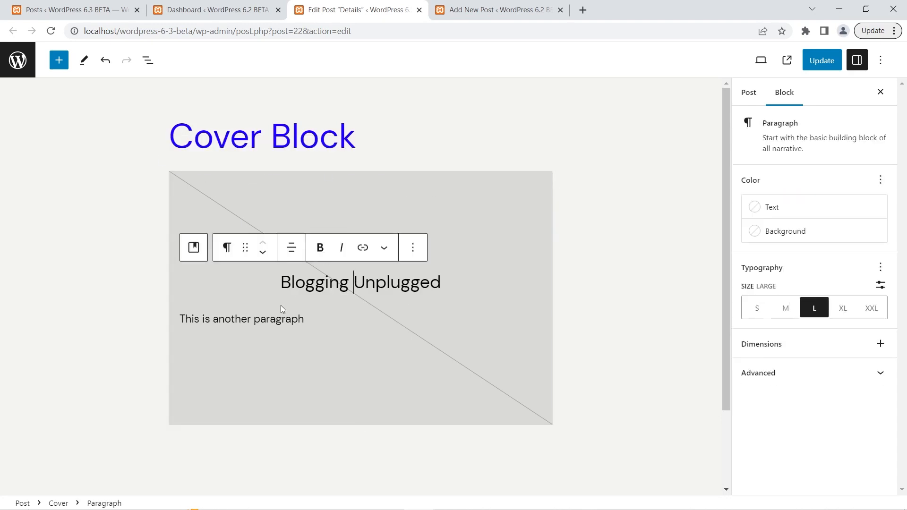
pyautogui.click(263, 318)
pyautogui.click(445, 189)
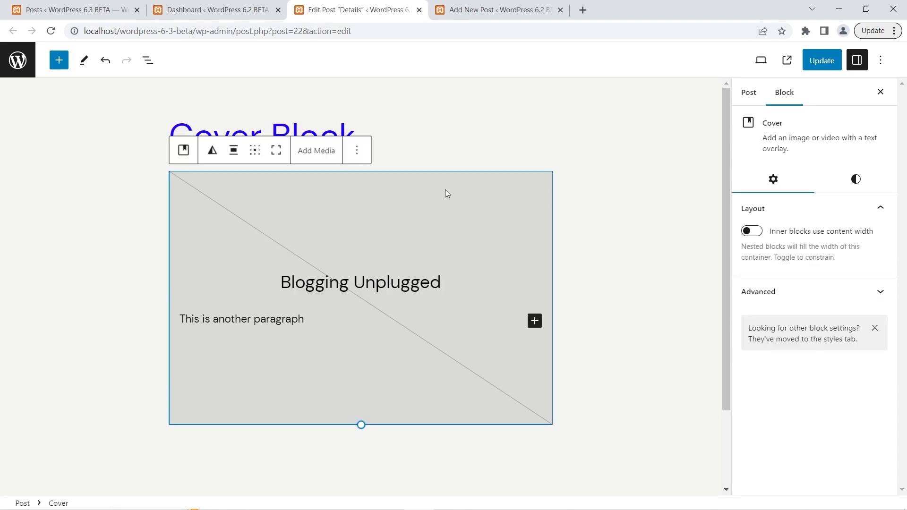
pyautogui.click(864, 188)
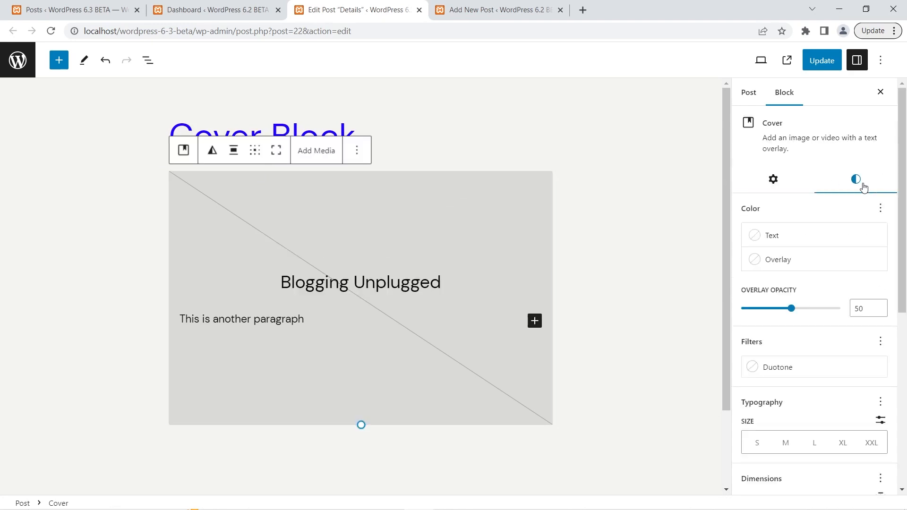
pyautogui.click(788, 235)
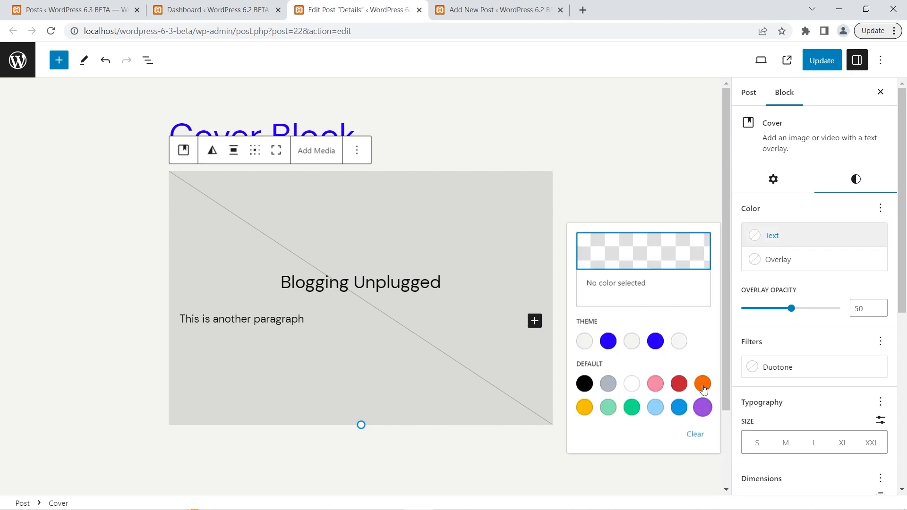
pyautogui.click(656, 343)
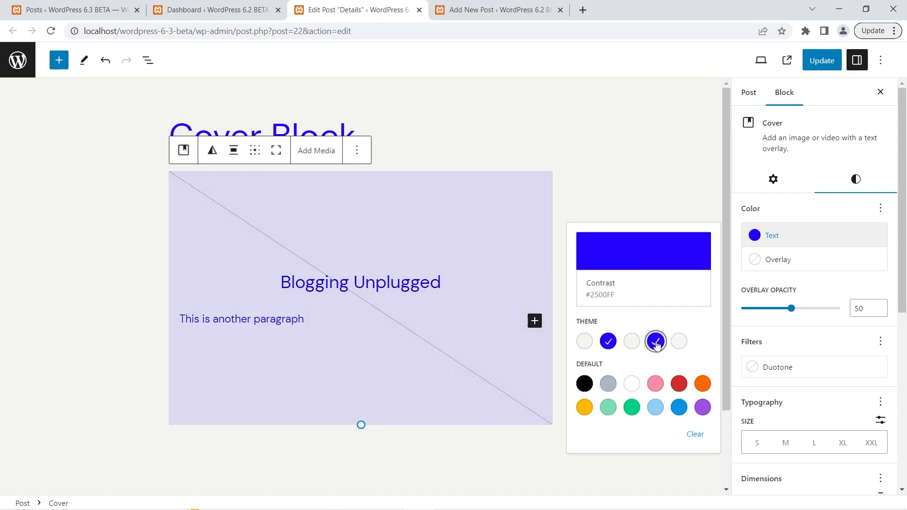
pyautogui.click(701, 383)
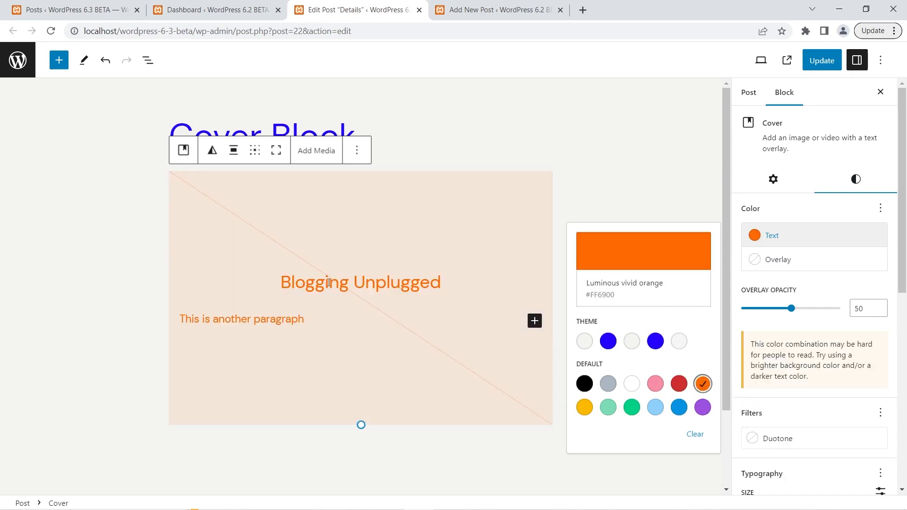
pyautogui.moveTo(295, 300)
# Compare the color style options of the Cover block in the WordPress 6.2 post with those in the 6.3 post.
pyautogui.click(492, 10)
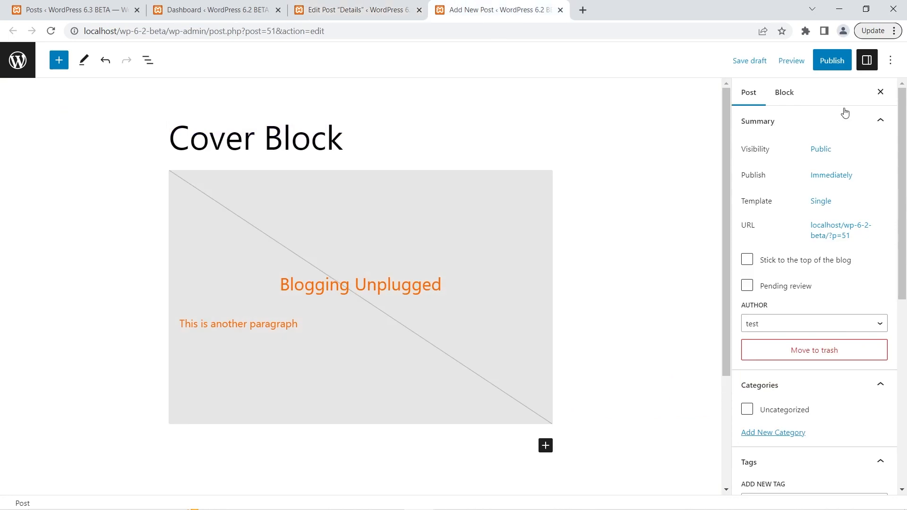
pyautogui.click(400, 205)
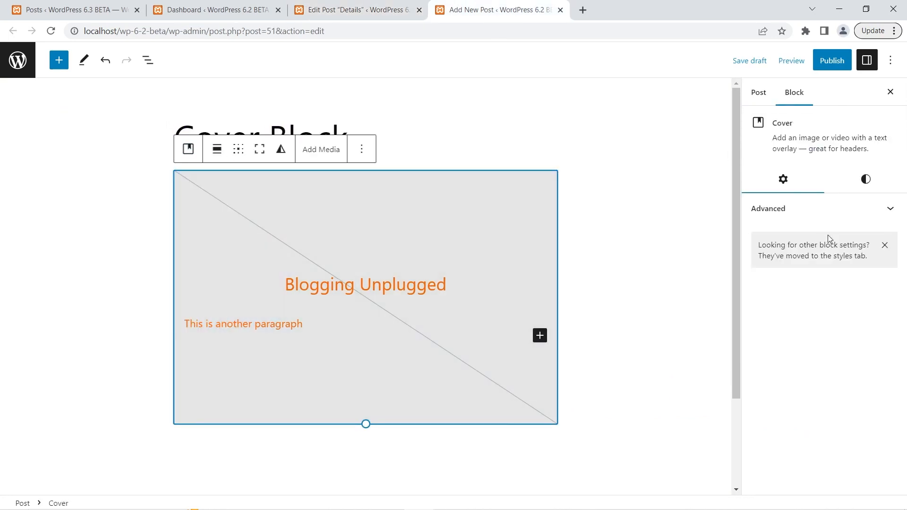
pyautogui.click(873, 186)
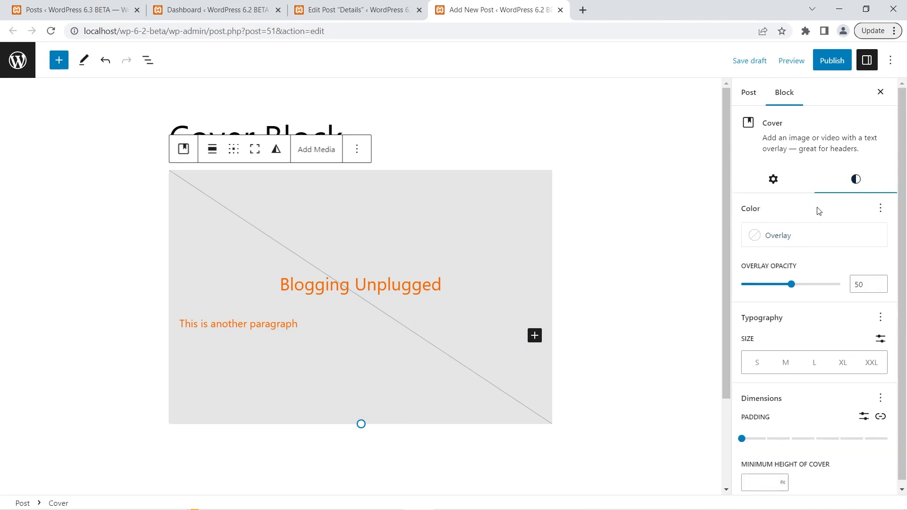
pyautogui.click(392, 10)
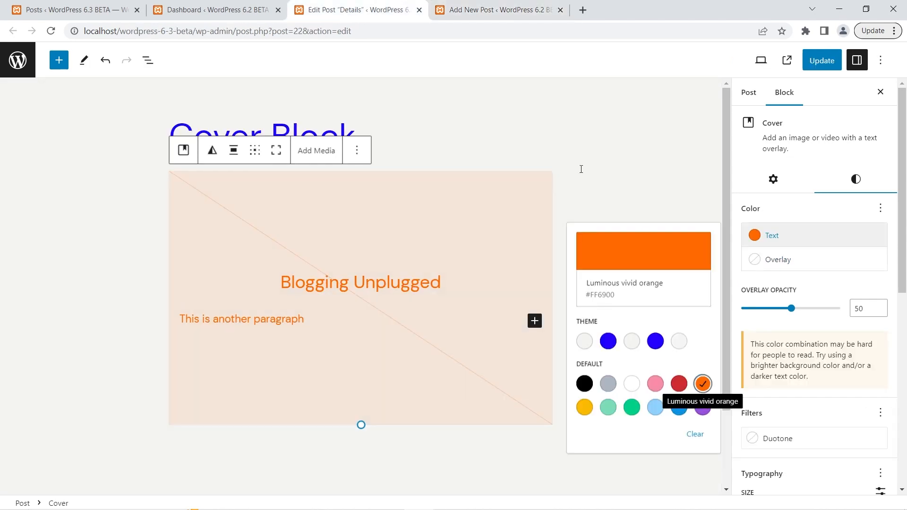
pyautogui.click(802, 210)
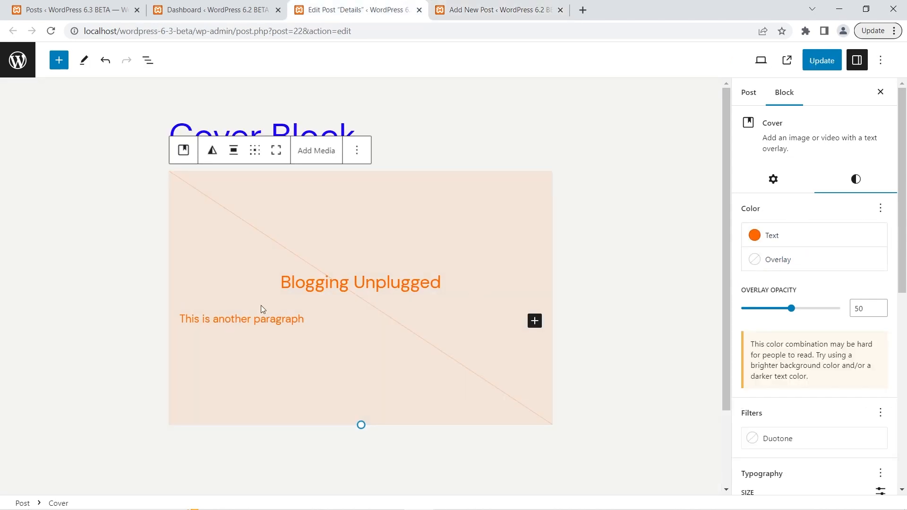
# Override the text color of "This is another paragraph" in the 6.3 Cover block with Contrast #2500FF.
pyautogui.click(261, 318)
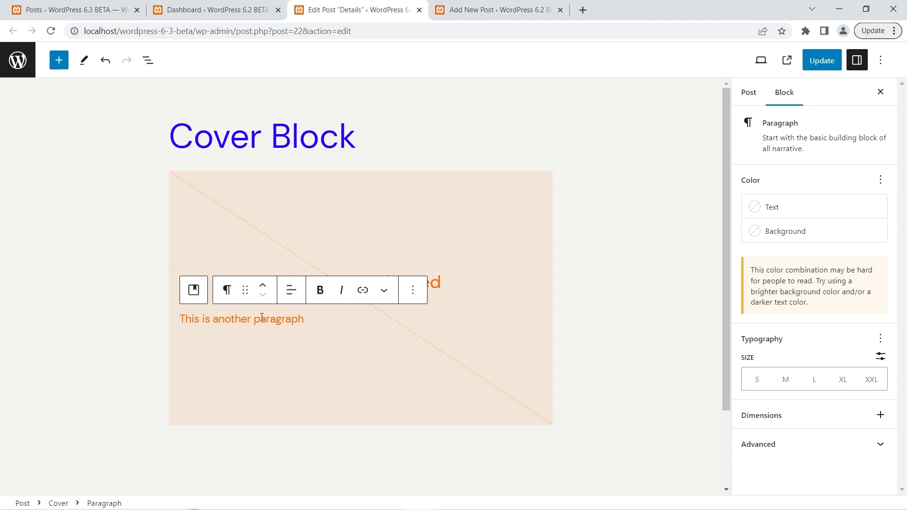
pyautogui.click(818, 207)
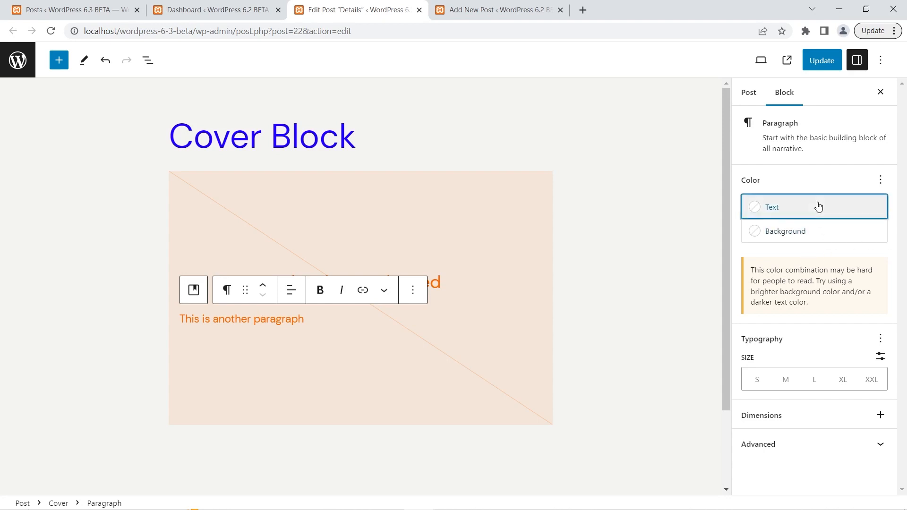
pyautogui.click(655, 314)
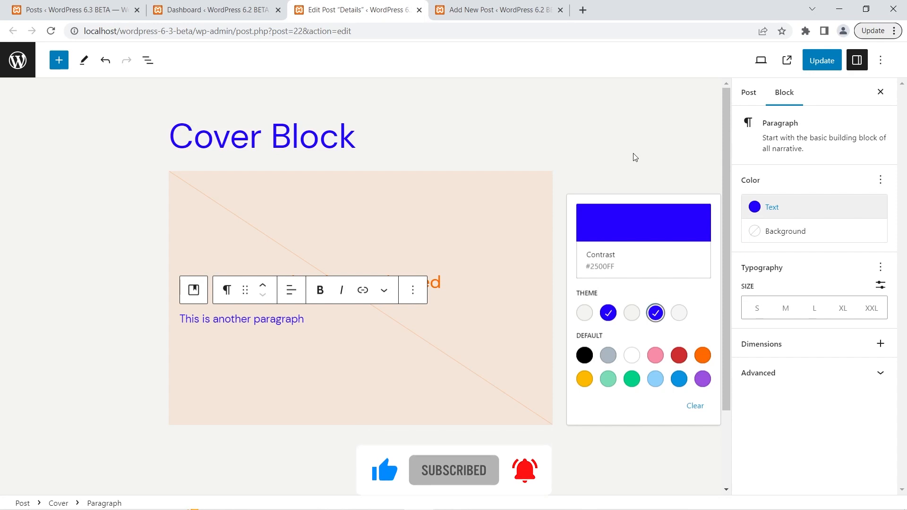
pyautogui.click(566, 230)
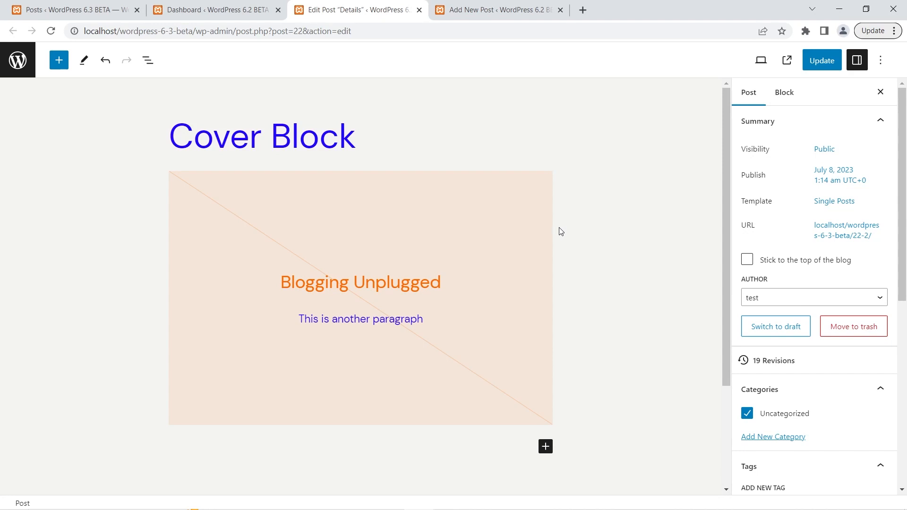
# Compare the Cover block's layout settings with WordPress 6.2, and make its inner blocks use content width in the 6.3 post.
pyautogui.click(483, 189)
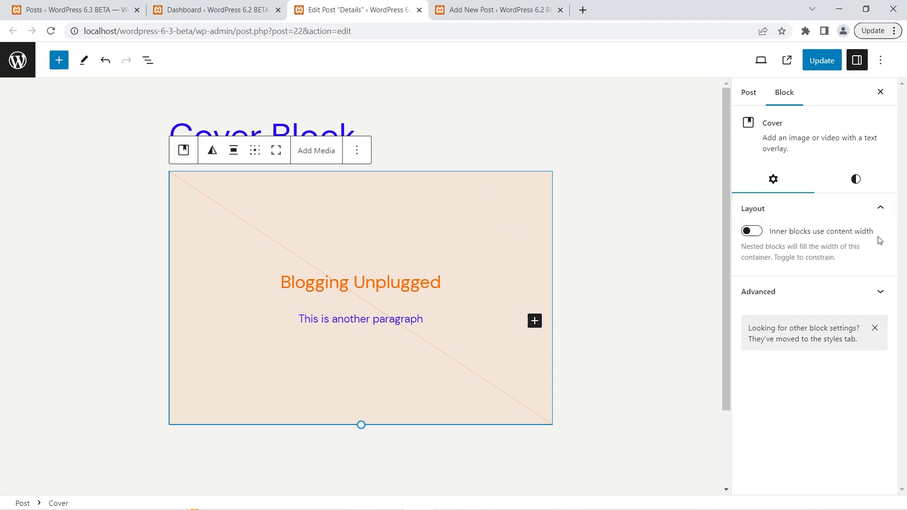
pyautogui.click(505, 6)
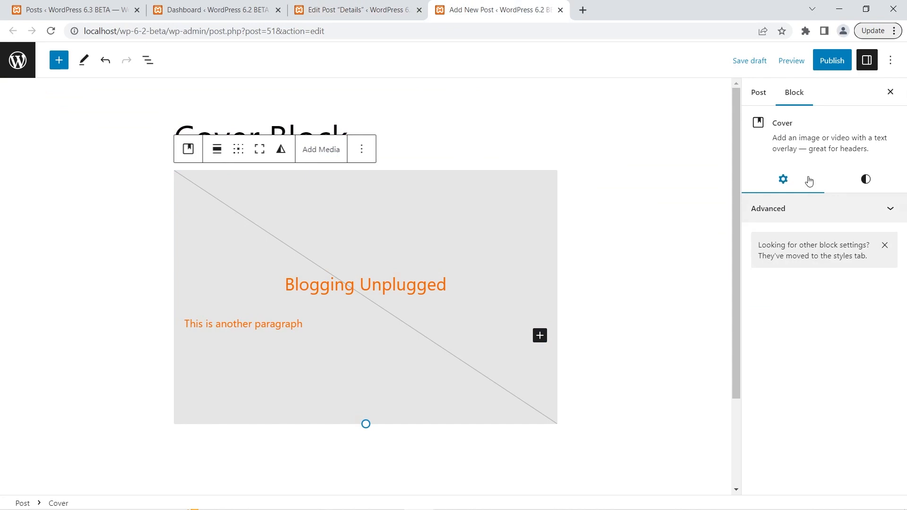
pyautogui.click(380, 6)
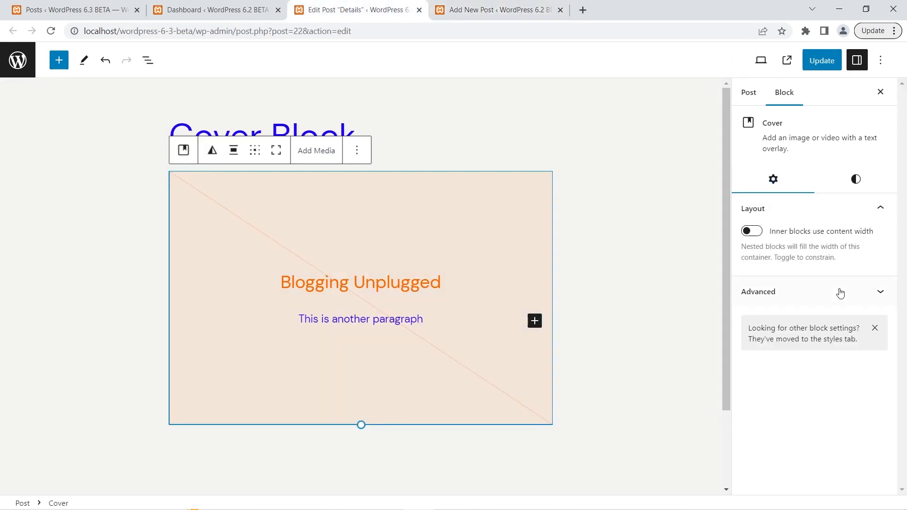
pyautogui.click(756, 231)
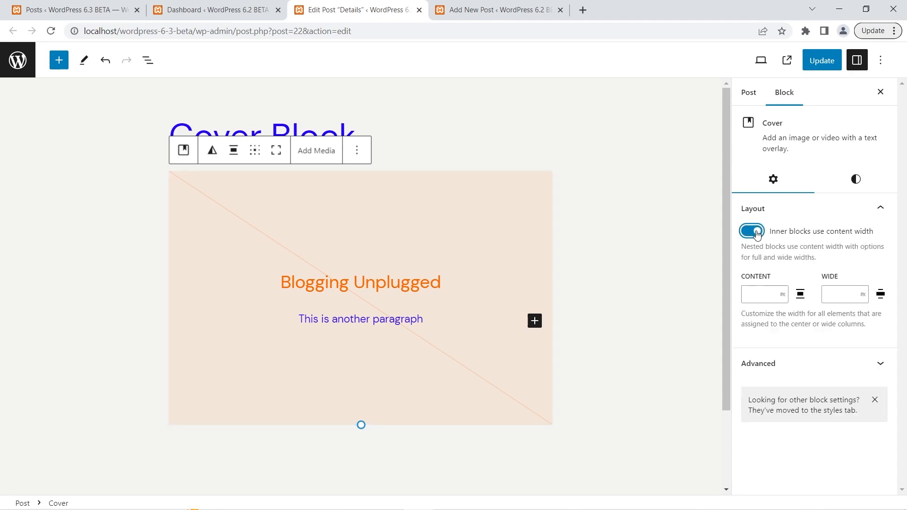
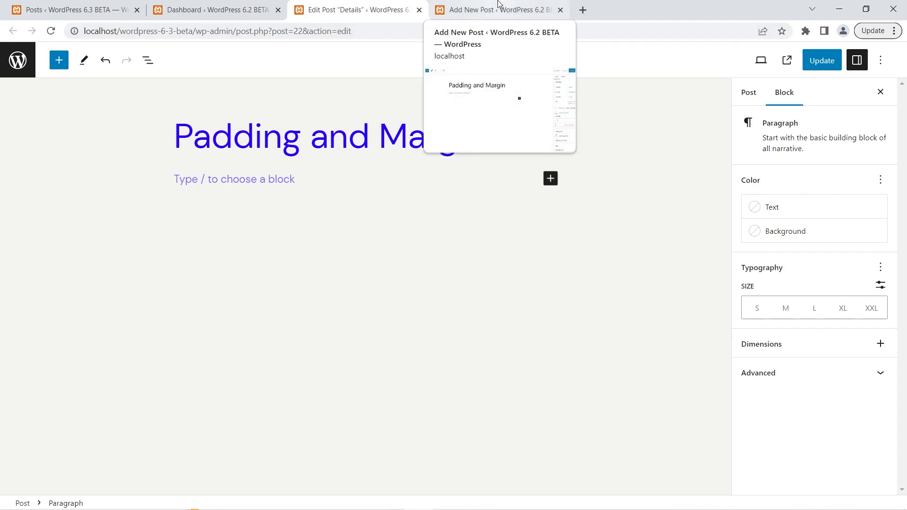
# In the WordPress 6.2 post, add the Padding control to the empty paragraph's dimensions.
pyautogui.click(499, 3)
pyautogui.click(309, 186)
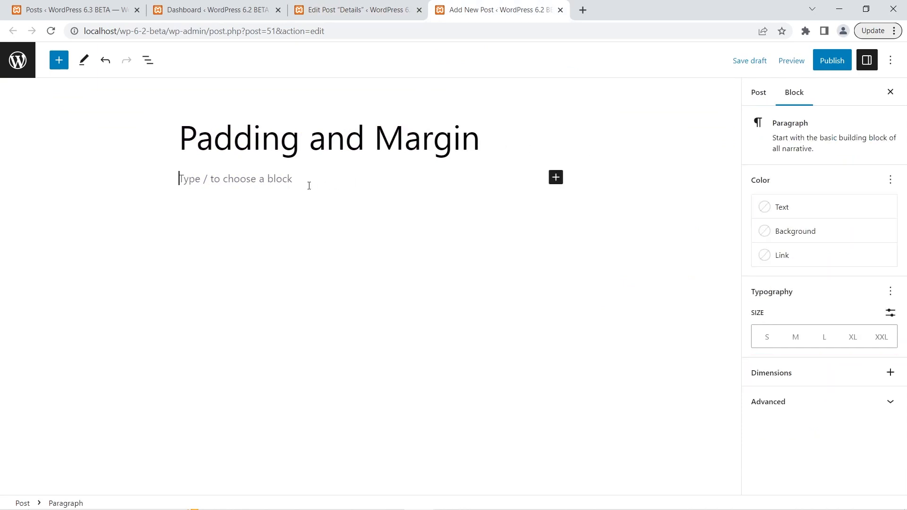
pyautogui.click(891, 373)
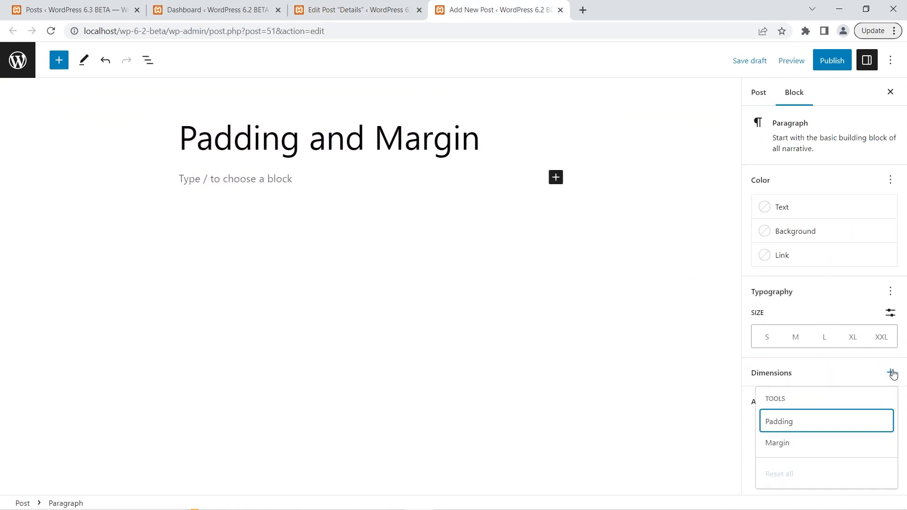
pyautogui.click(865, 421)
pyautogui.click(856, 371)
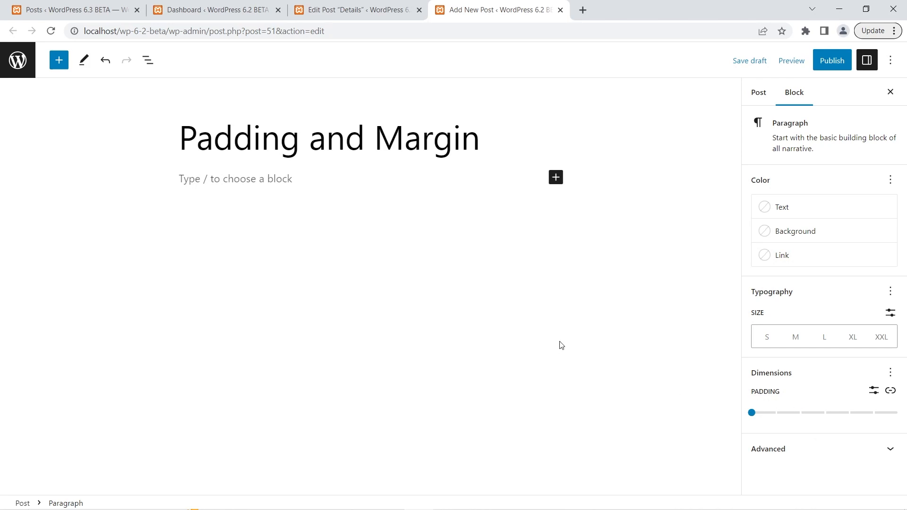
# In the WordPress 6.3 post, add the Padding control to the empty paragraph's dimensions.
pyautogui.click(385, 6)
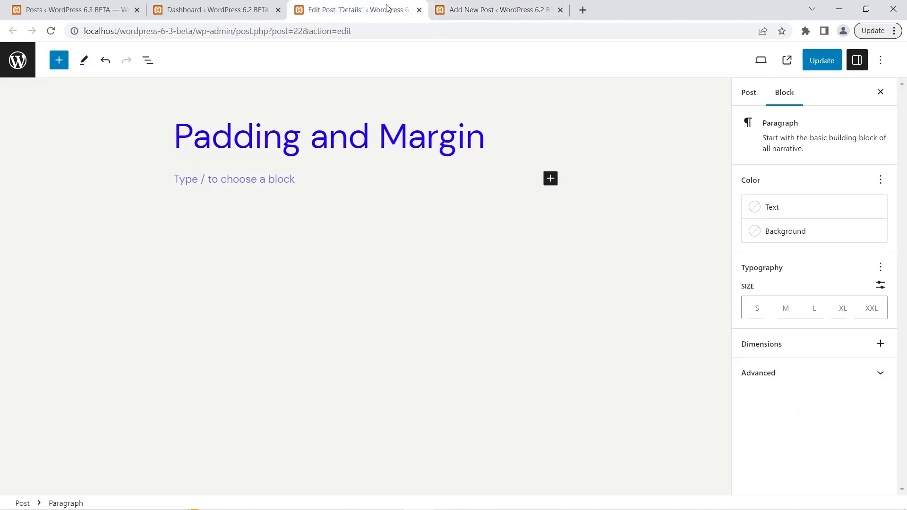
pyautogui.click(885, 346)
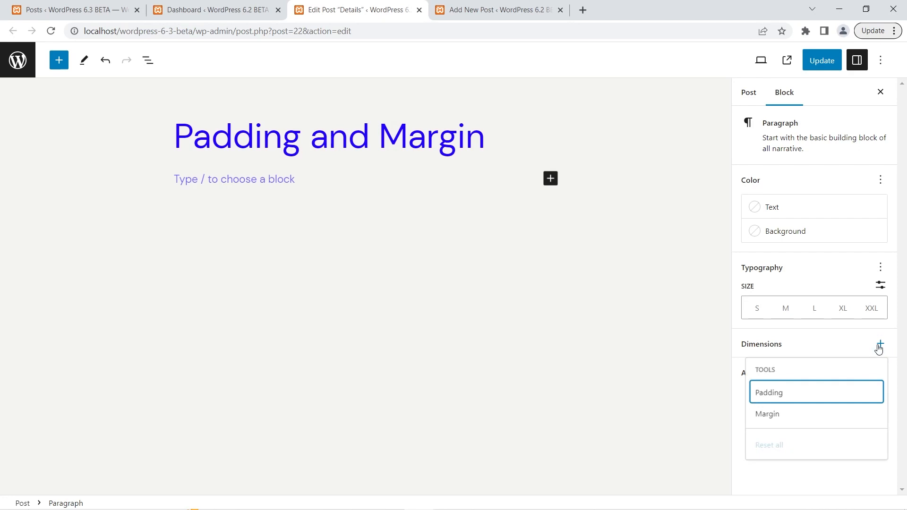
pyautogui.click(832, 394)
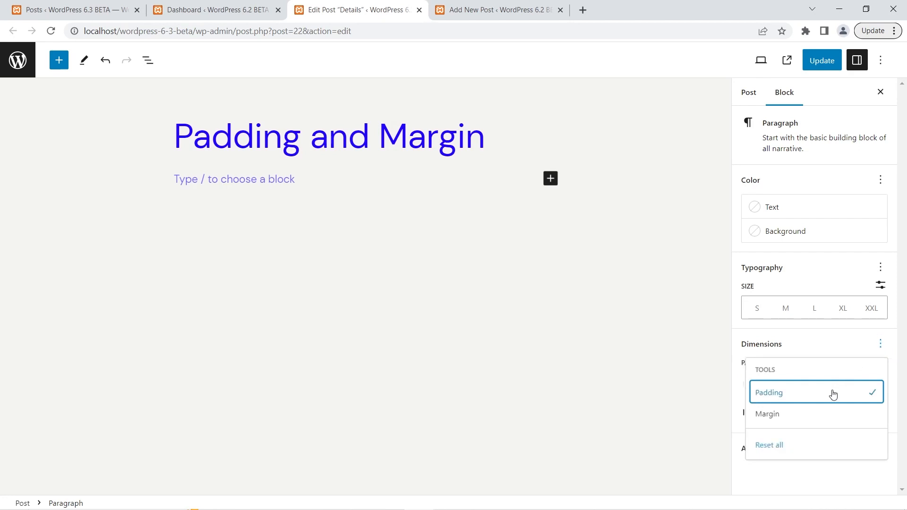
pyautogui.click(832, 339)
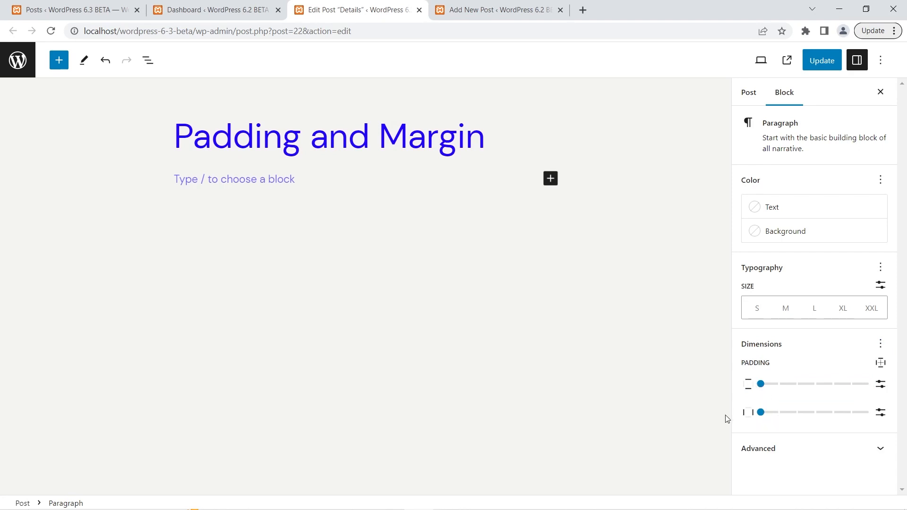
# Compare the padding controls of both posts, and unlink the padding sides in the WordPress 6.2 post.
pyautogui.hotkey('ctrl', 'Tab')
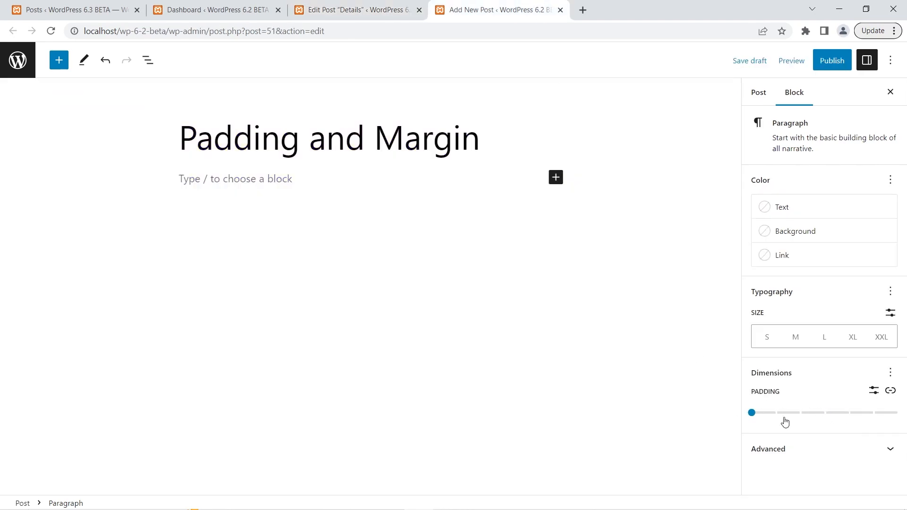
pyautogui.click(409, 6)
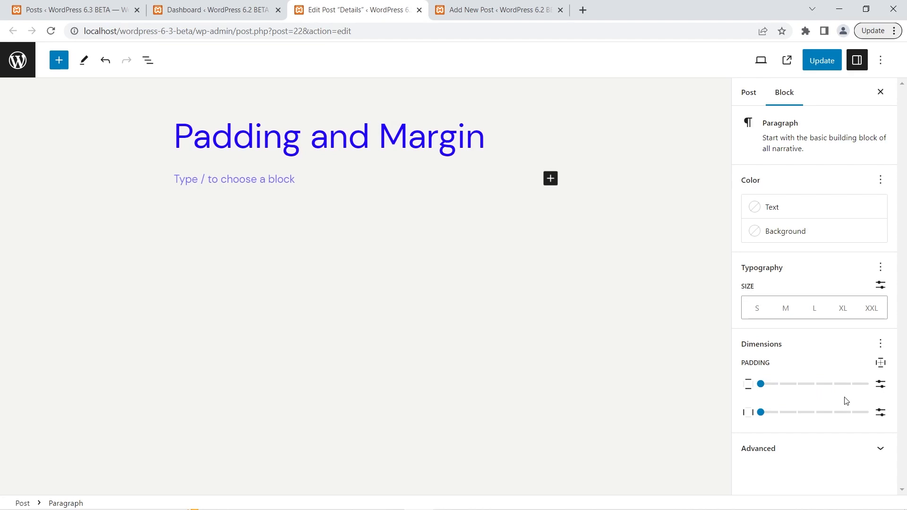
pyautogui.click(528, 6)
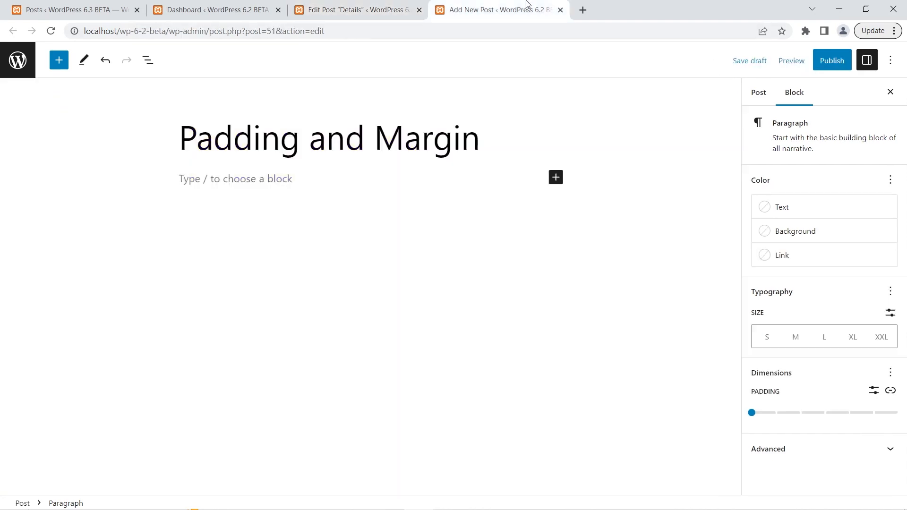
pyautogui.click(890, 392)
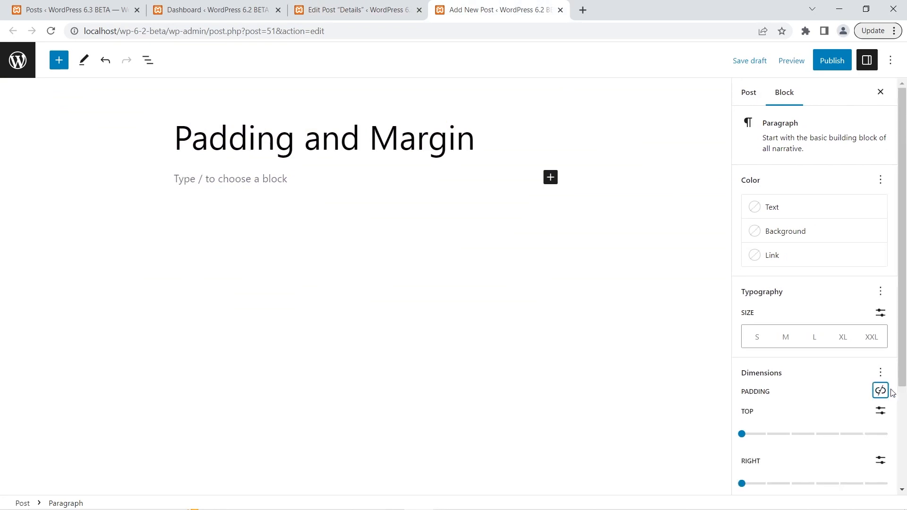
pyautogui.scroll(-3, 834, 390)
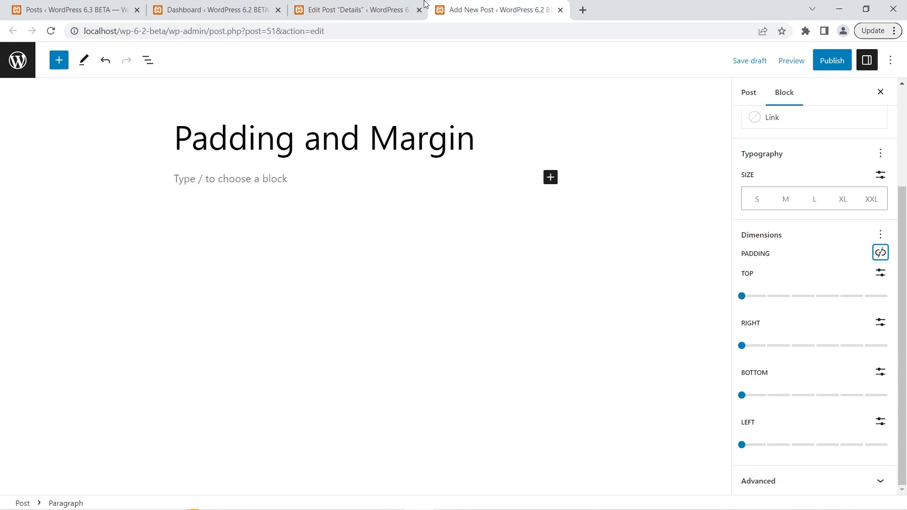
# In the 6.3 post, try the paragraph's single-side padding options Top, Right, Bottom and Left one after another.
pyautogui.click(406, 4)
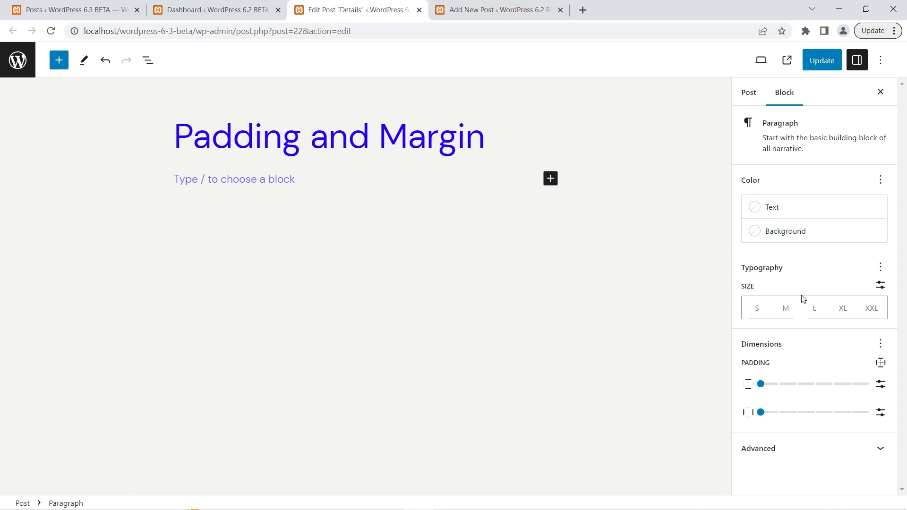
pyautogui.click(881, 364)
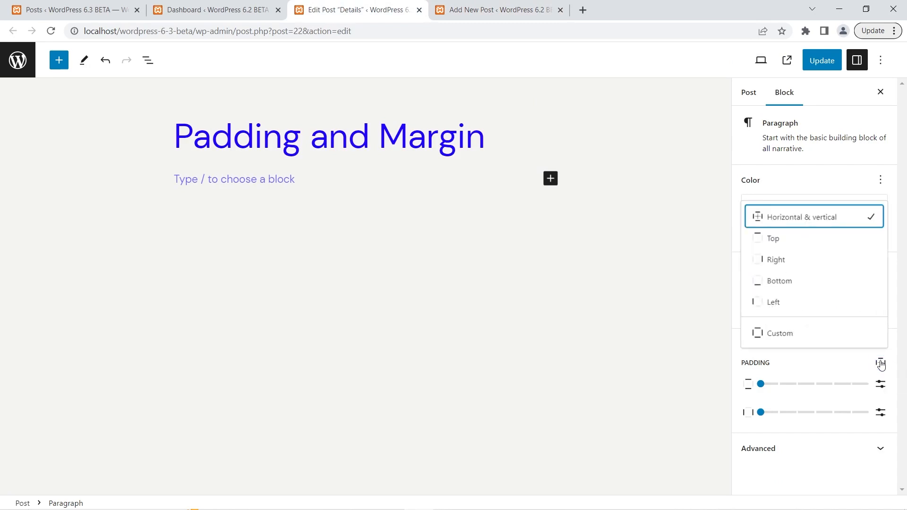
pyautogui.click(777, 244)
pyautogui.click(777, 243)
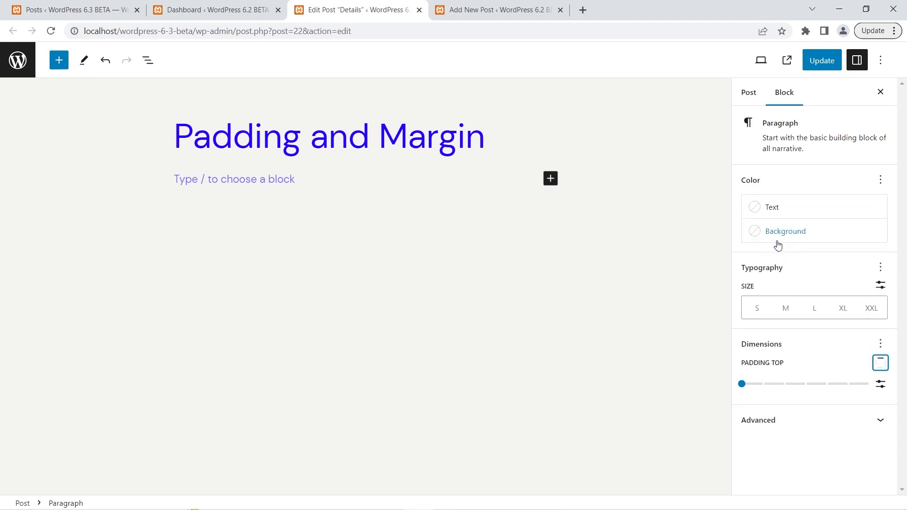
pyautogui.click(880, 362)
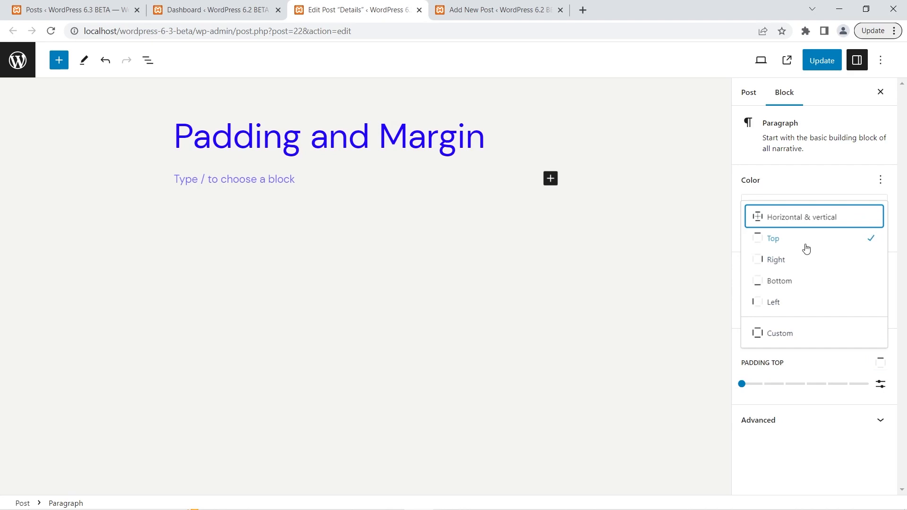
pyautogui.click(789, 265)
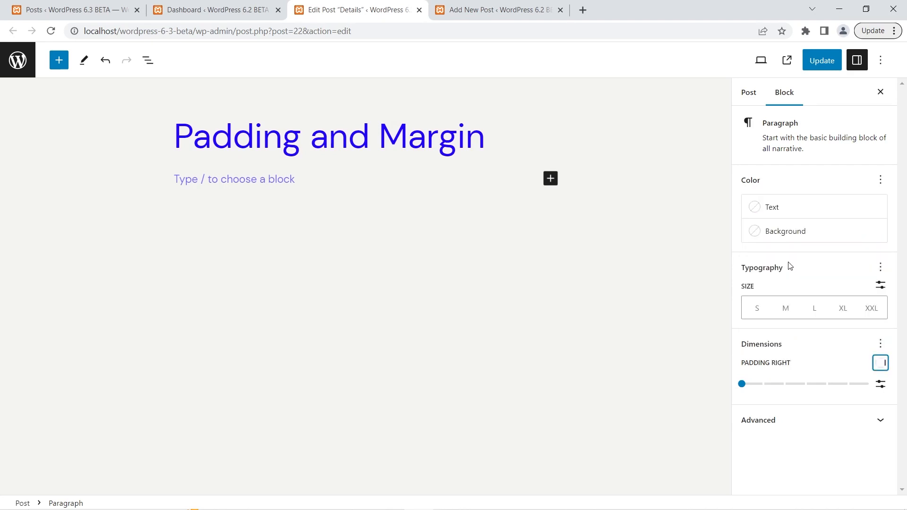
pyautogui.click(881, 363)
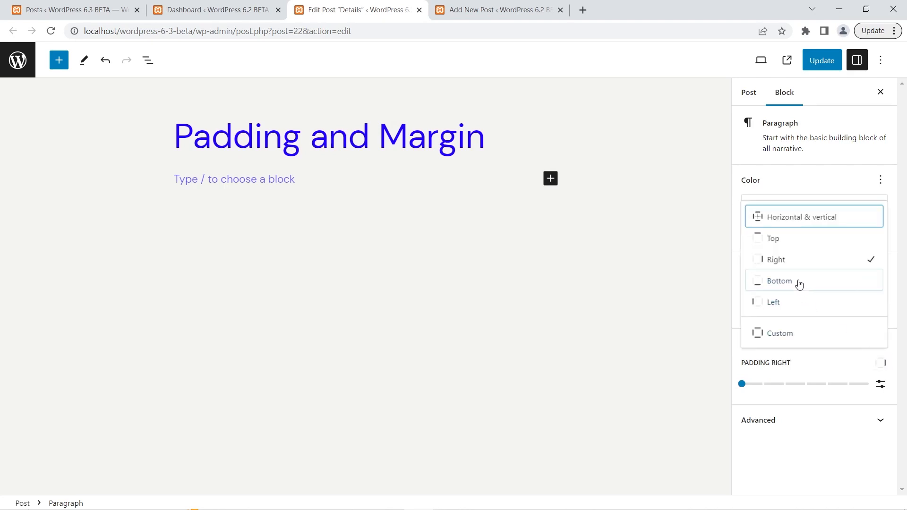
pyautogui.click(799, 282)
pyautogui.click(880, 370)
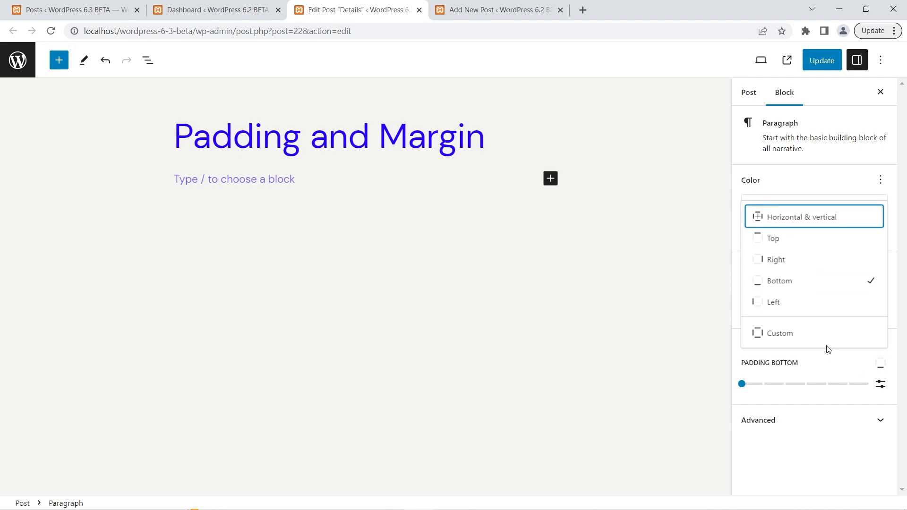
pyautogui.click(799, 308)
# Switch the 6.3 paragraph's padding option to Custom for separate control of all four sides.
pyautogui.click(881, 363)
pyautogui.click(820, 337)
pyautogui.scroll(-1, 820, 355)
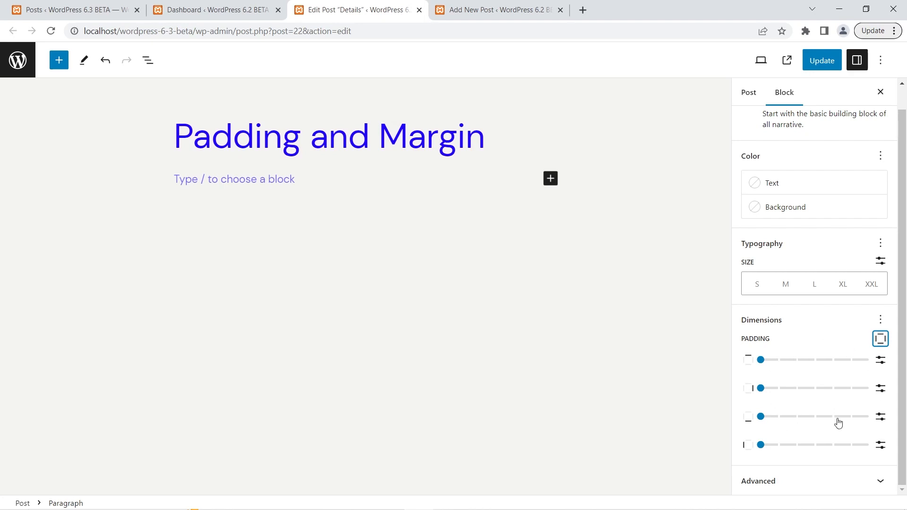
# In the WordPress 6.2 post, replace the paragraph's Padding control with Margin and unlink the margin sides.
pyautogui.click(516, 7)
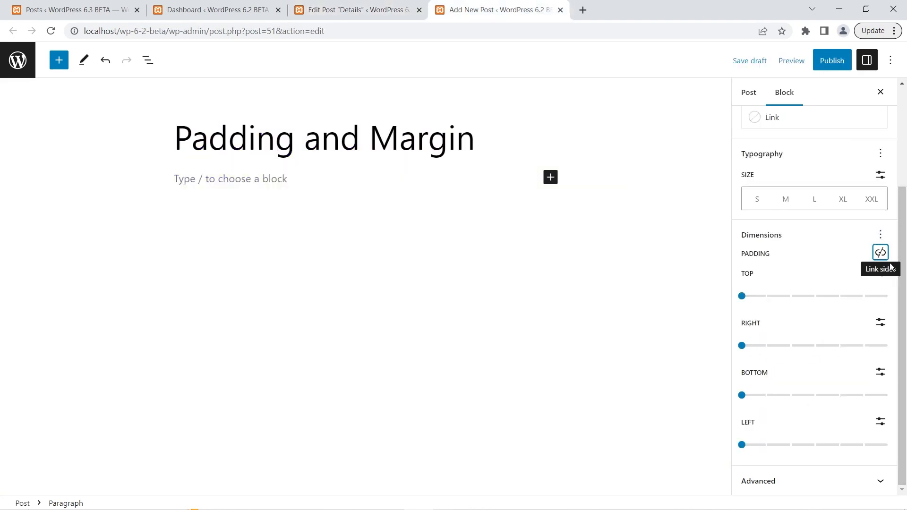
pyautogui.click(880, 234)
pyautogui.click(844, 286)
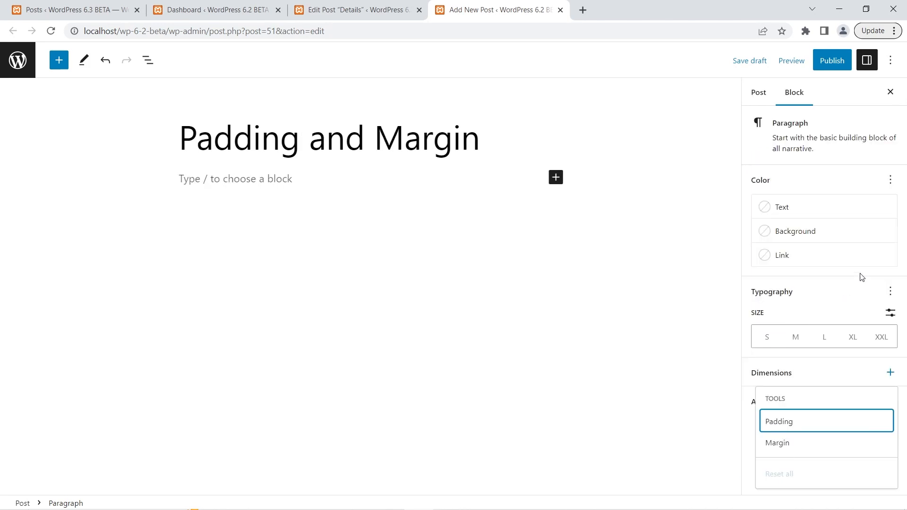
pyautogui.click(864, 372)
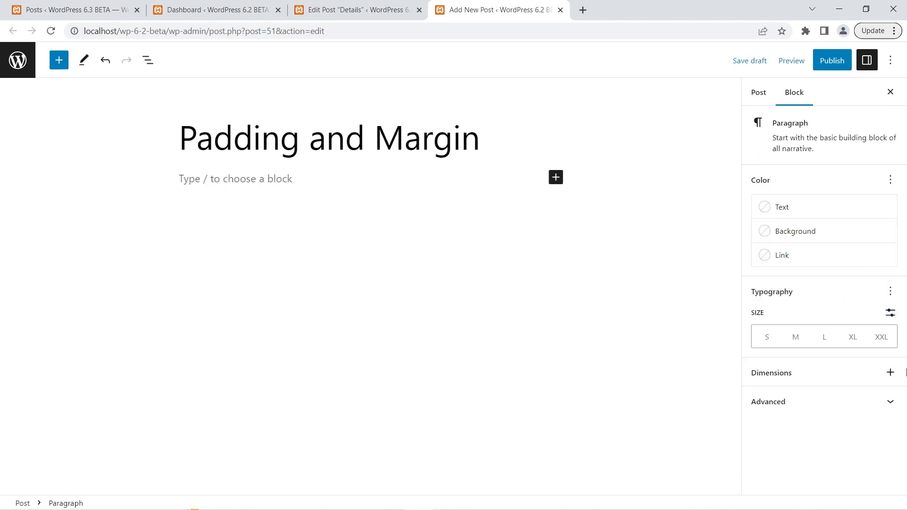
pyautogui.click(890, 372)
pyautogui.click(805, 445)
pyautogui.click(822, 368)
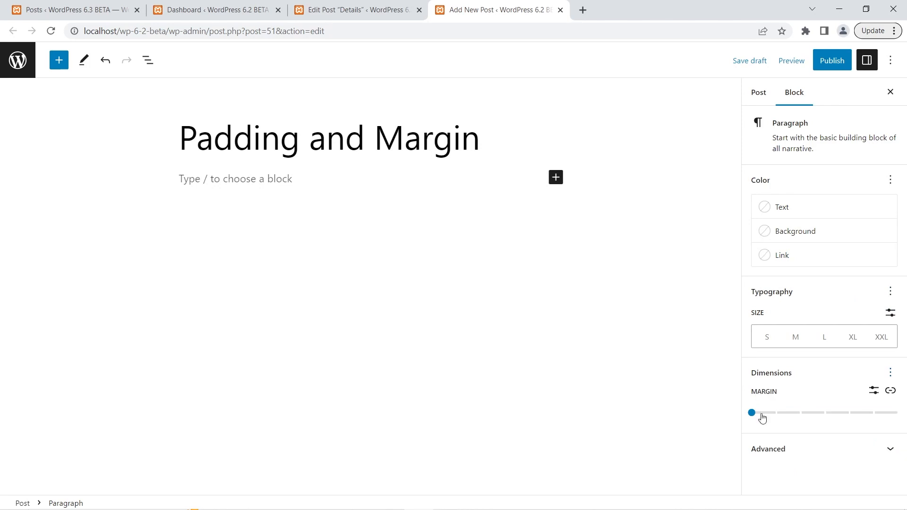
pyautogui.click(891, 392)
pyautogui.scroll(-2, 827, 372)
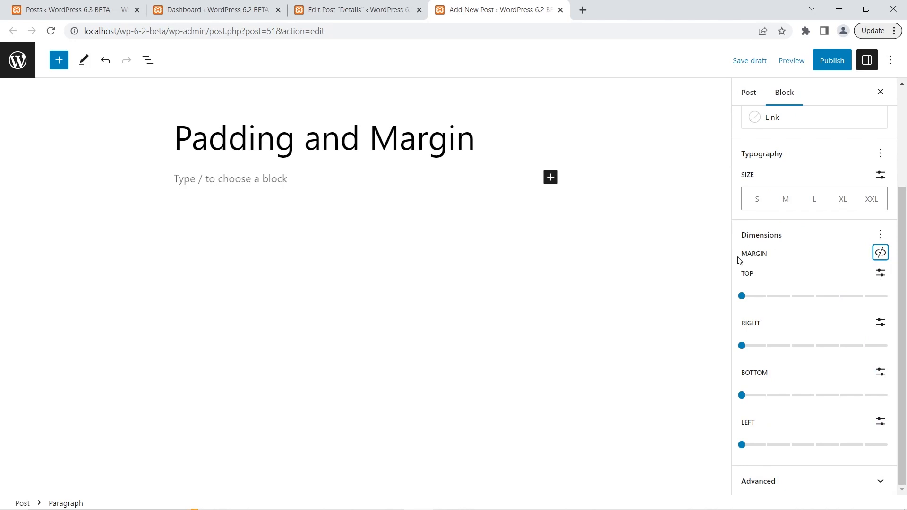
# In the WordPress 6.3 post, replace the paragraph's Padding control with Margin and review its side options.
pyautogui.click(359, 9)
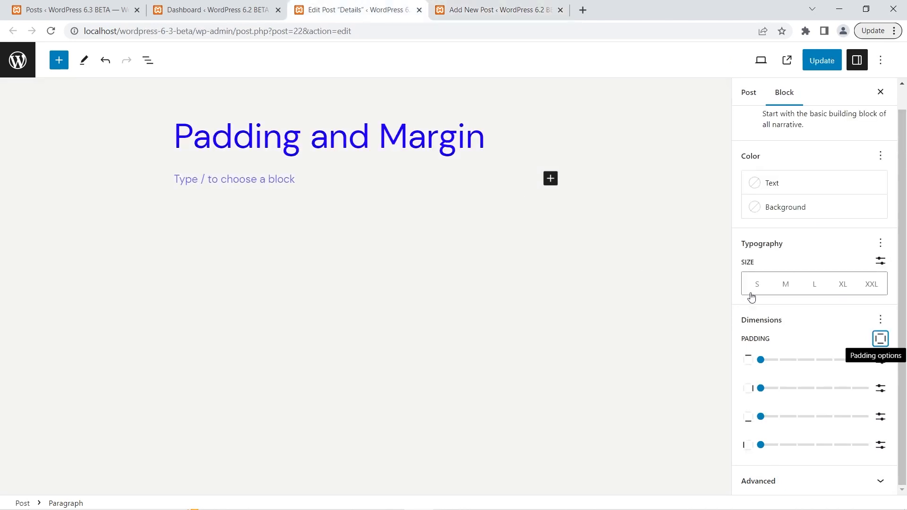
pyautogui.click(880, 320)
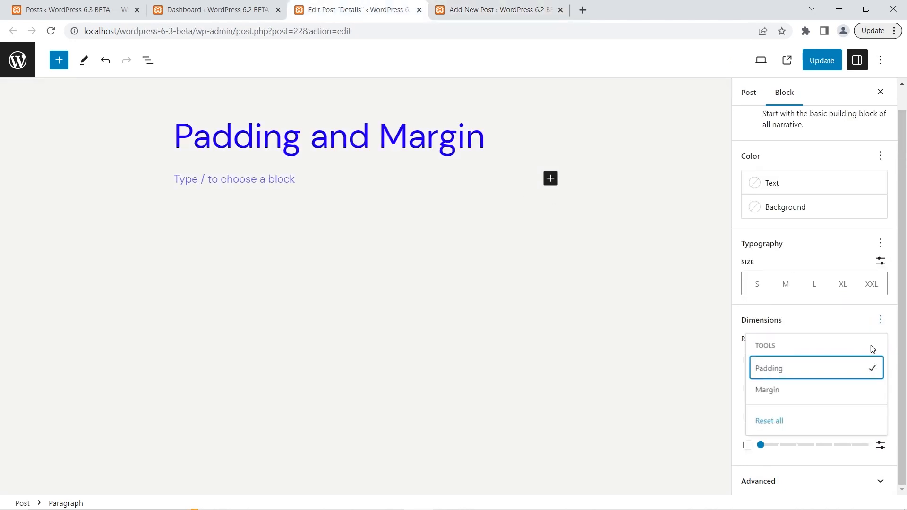
pyautogui.click(848, 378)
pyautogui.click(810, 414)
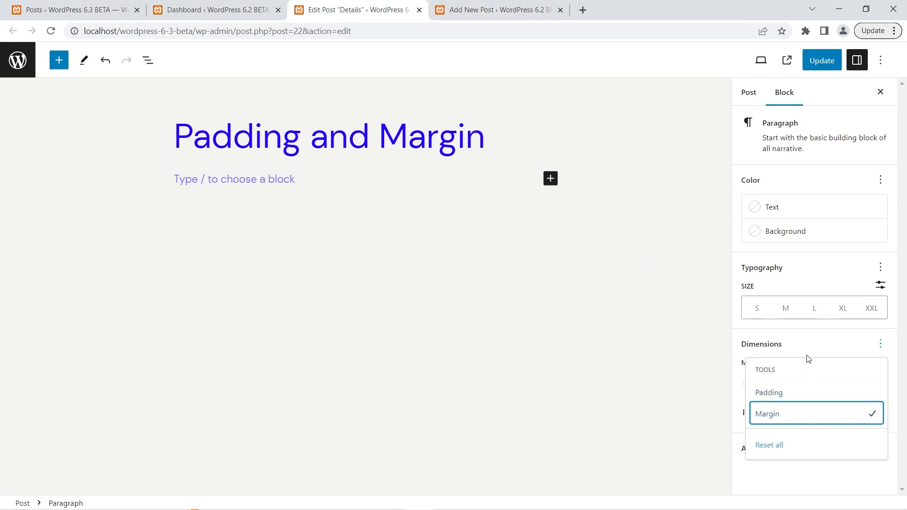
pyautogui.click(808, 351)
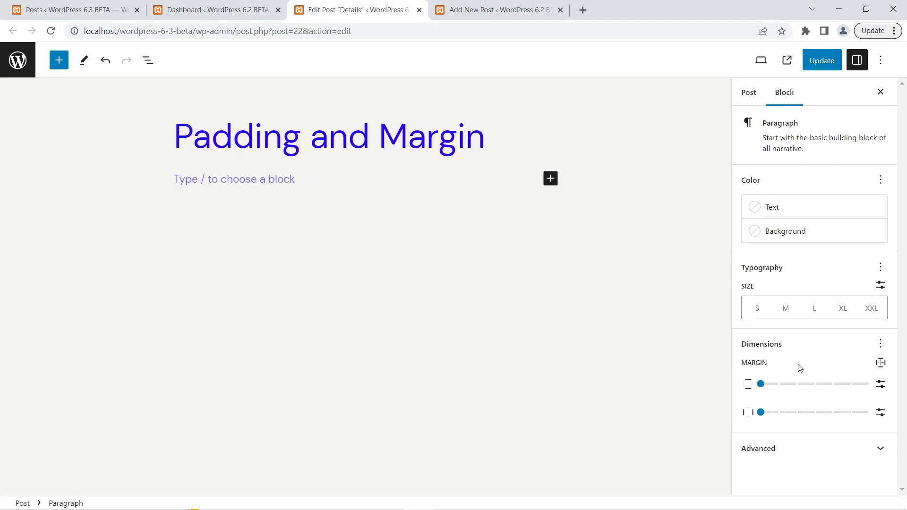
pyautogui.click(881, 364)
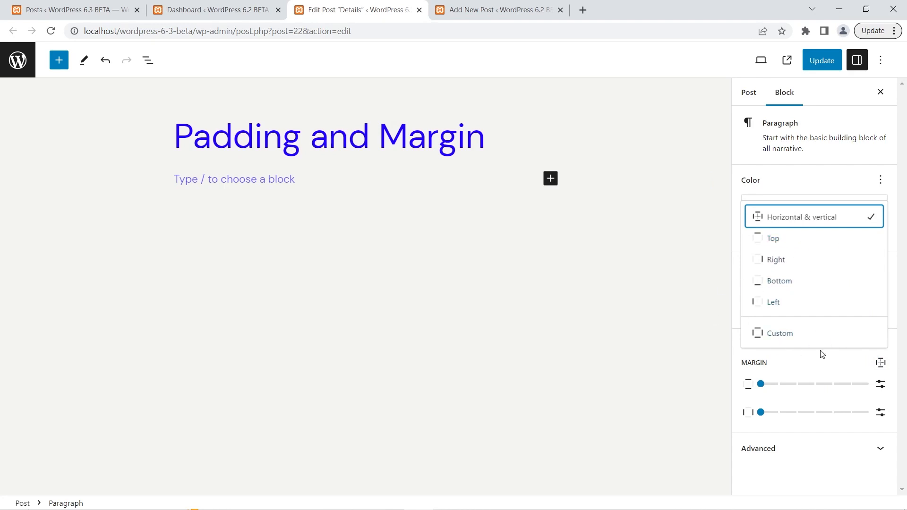
pyautogui.click(833, 365)
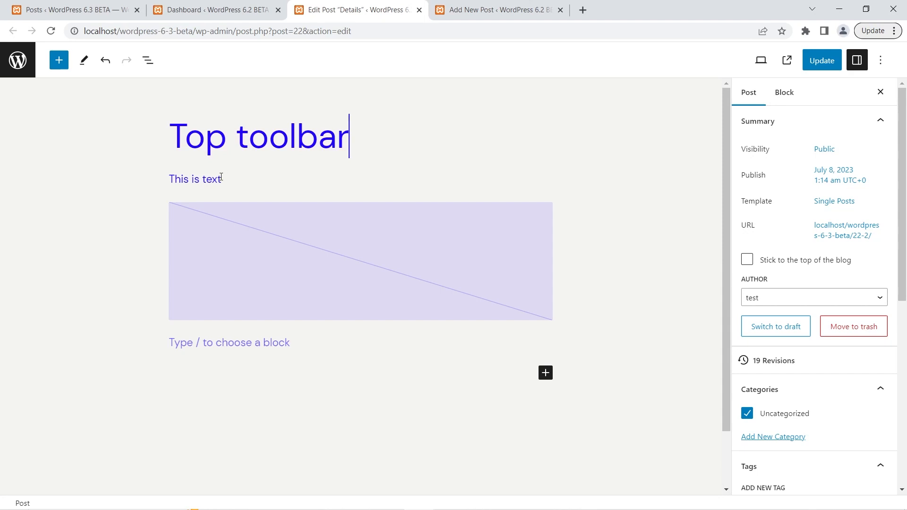
# Compare the block toolbars of the Image block in both posts and of the "This is text" paragraph in the 6.2 post.
pyautogui.click(221, 251)
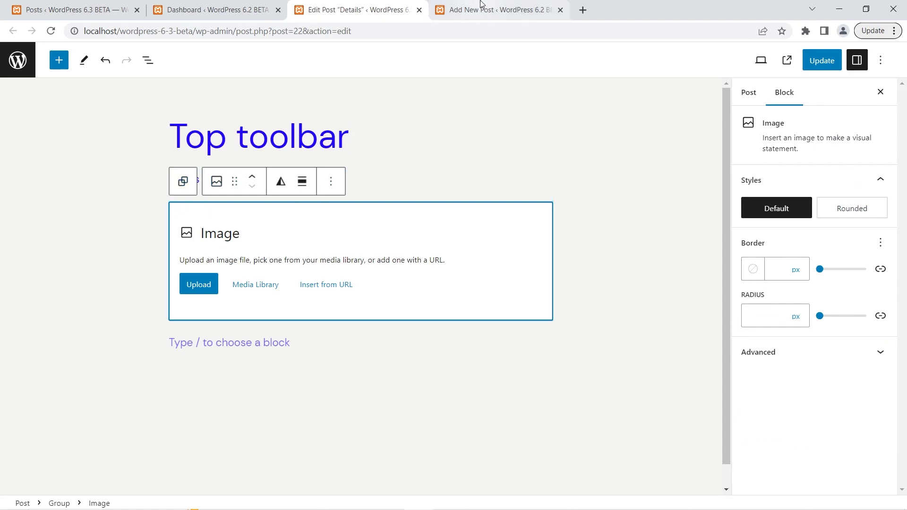
pyautogui.moveTo(482, 3)
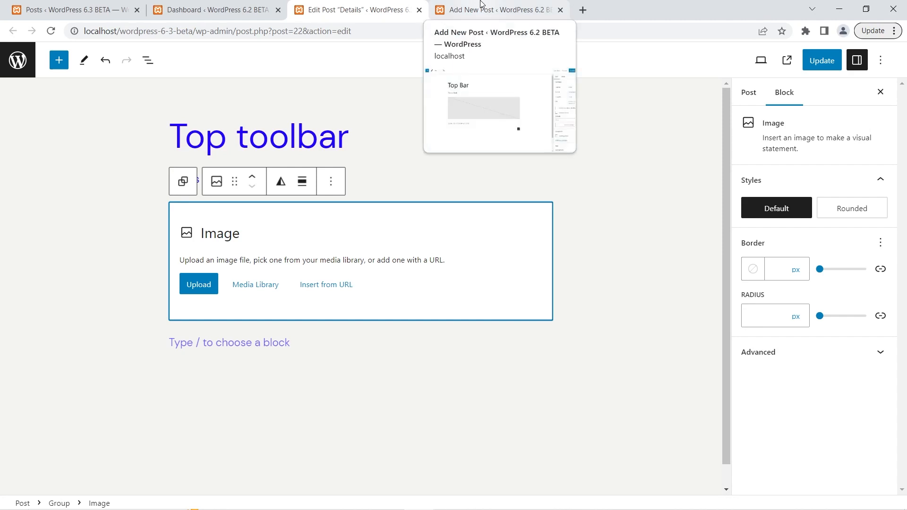
pyautogui.click(481, 4)
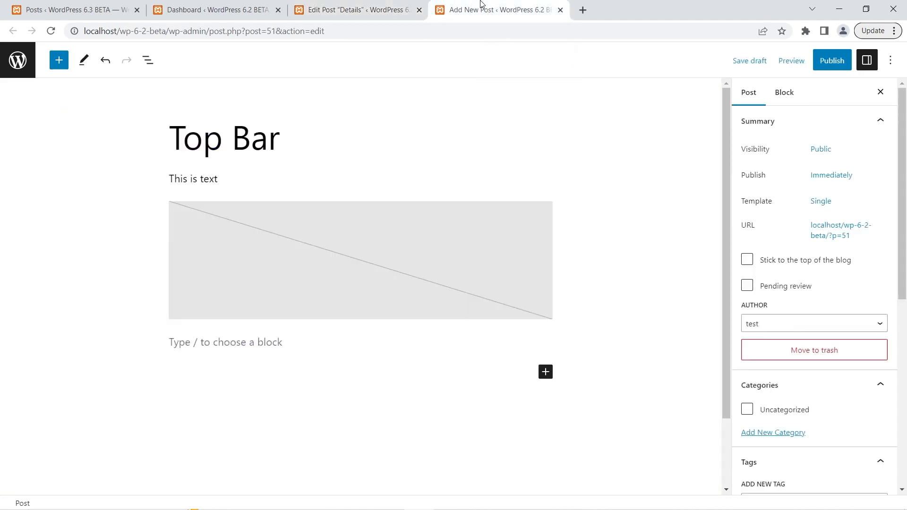
pyautogui.click(328, 228)
pyautogui.click(396, 175)
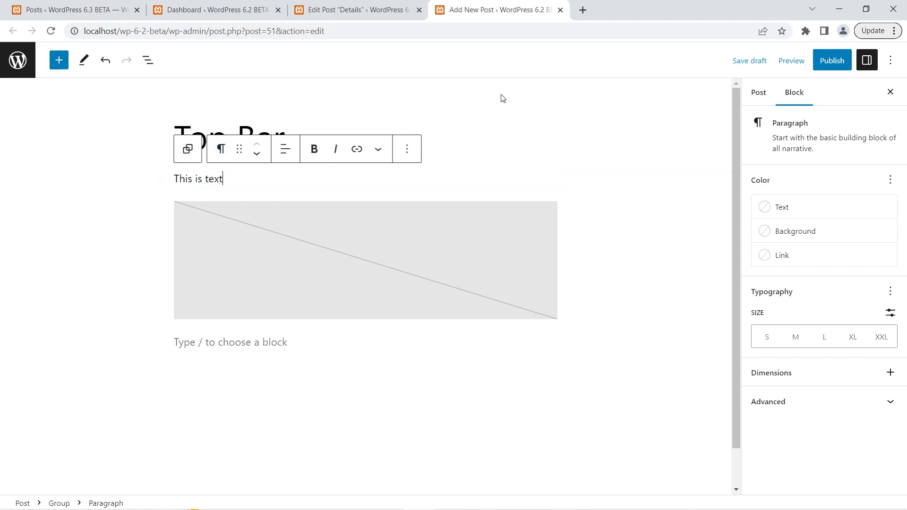
pyautogui.click(527, 101)
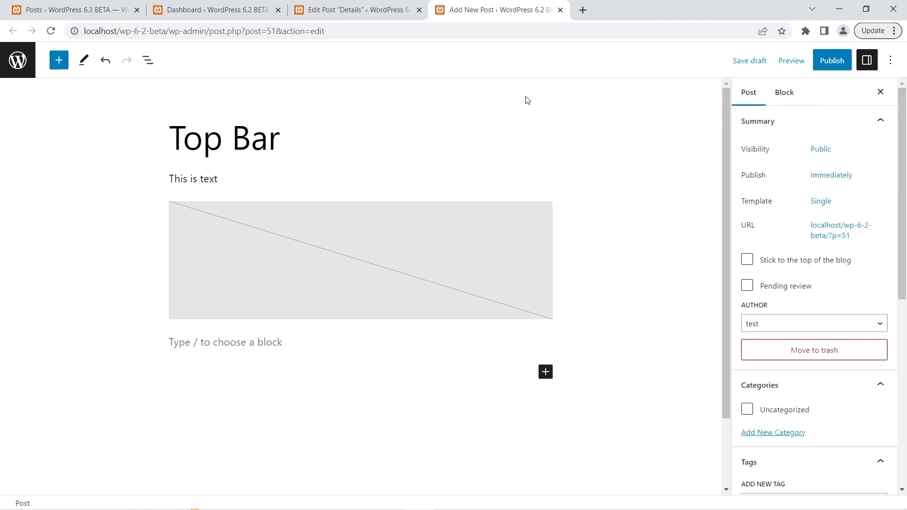
# Enable the Top toolbar view option in the WordPress 6.2 post and select the Image block to check its toolbar.
pyautogui.click(895, 61)
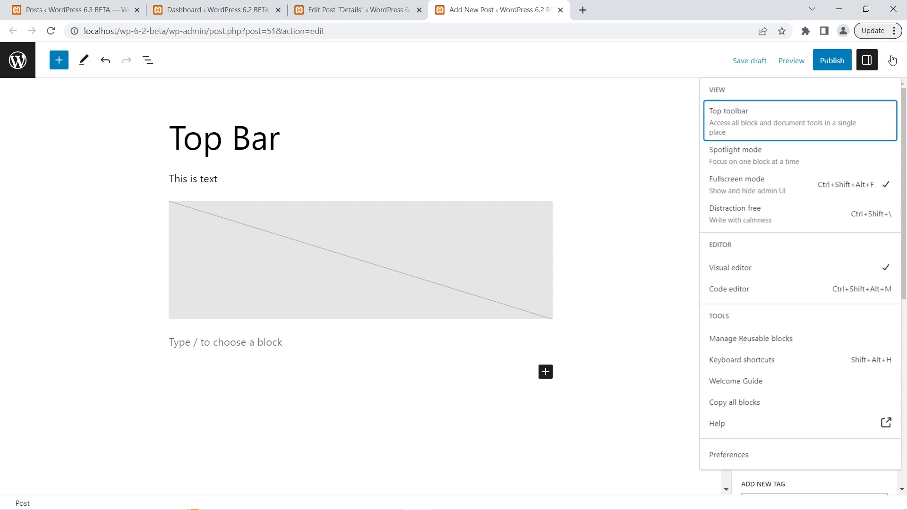
pyautogui.click(825, 127)
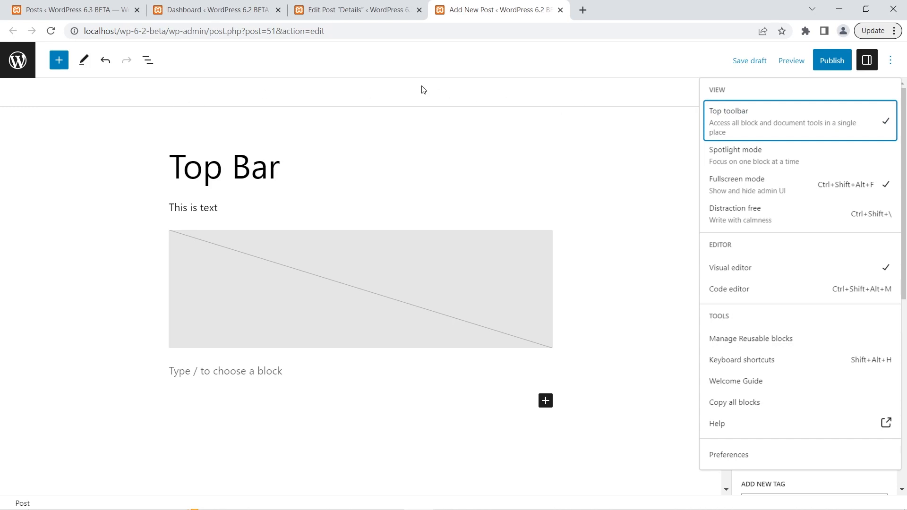
pyautogui.click(596, 198)
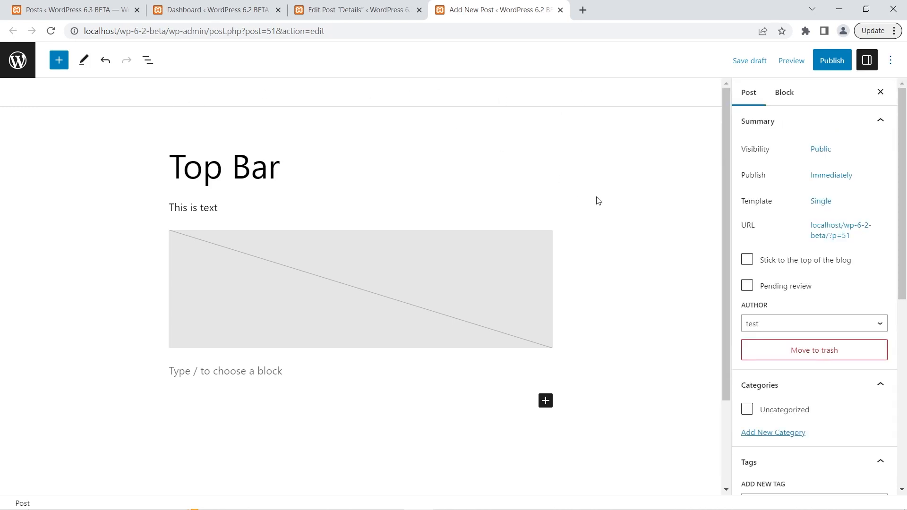
pyautogui.click(495, 264)
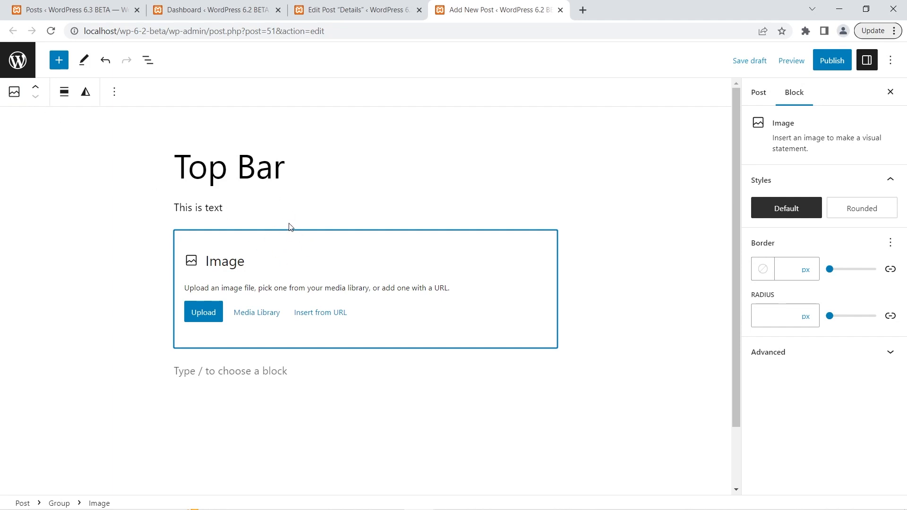
# Select the parent Group block from the document overview and compare its toolbar with that of the "This is text" paragraph.
pyautogui.click(148, 66)
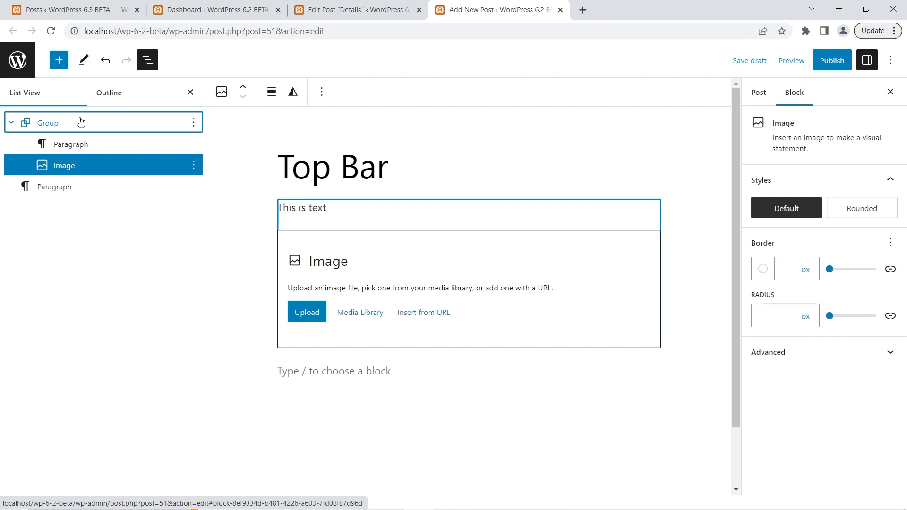
pyautogui.click(80, 122)
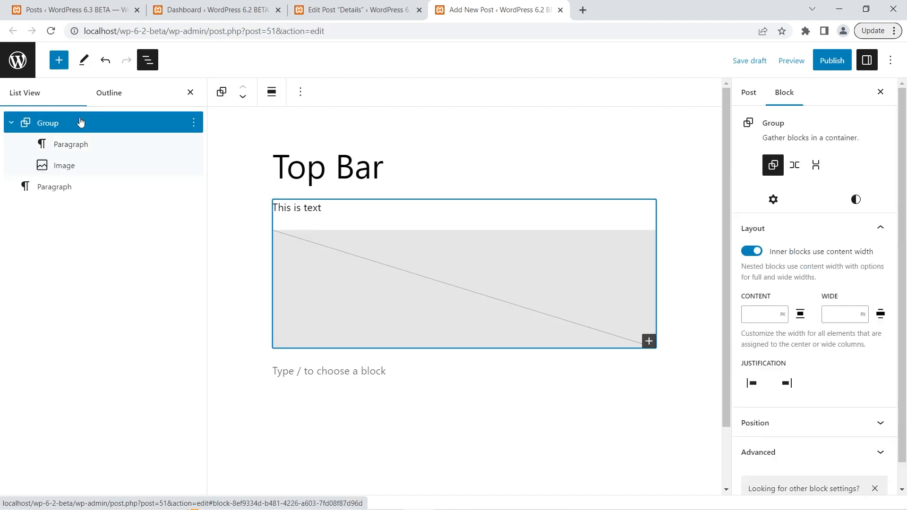
pyautogui.click(190, 93)
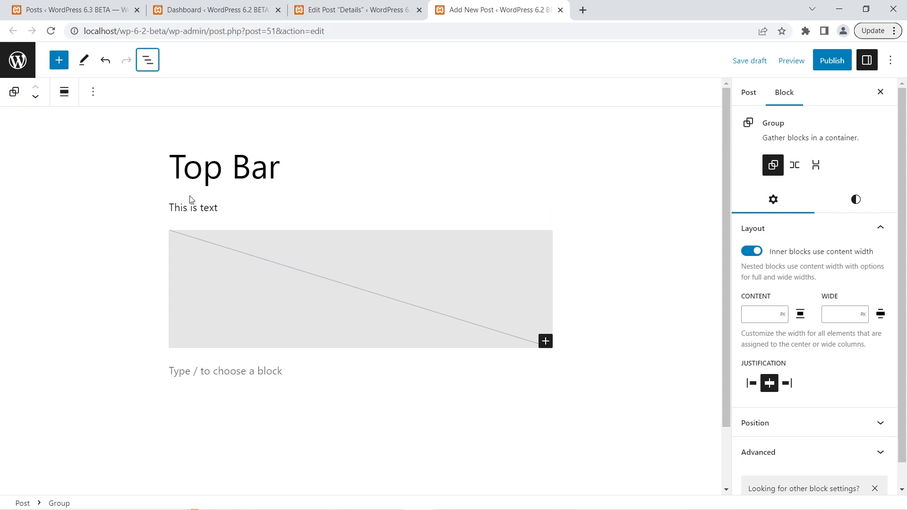
pyautogui.click(190, 206)
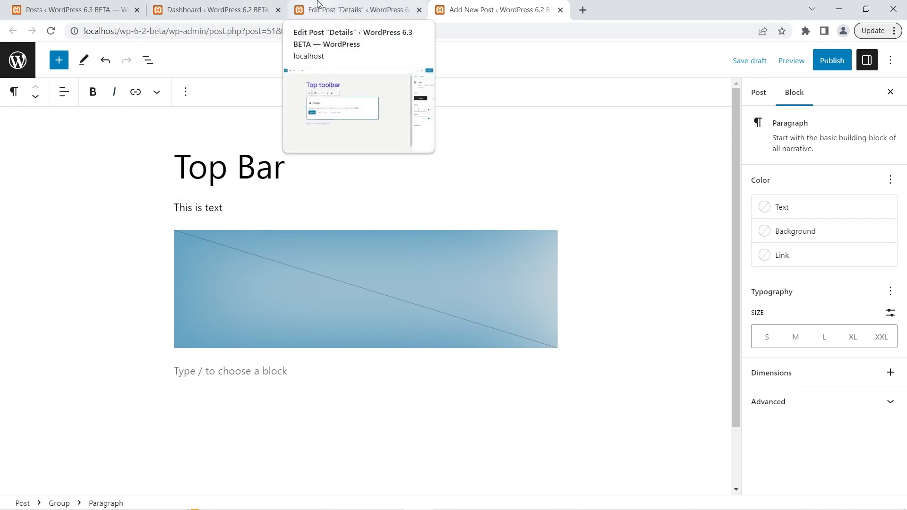
# In the WordPress 6.3 post, select the "This is text" paragraph and enable the Top toolbar view option.
pyautogui.click(317, 6)
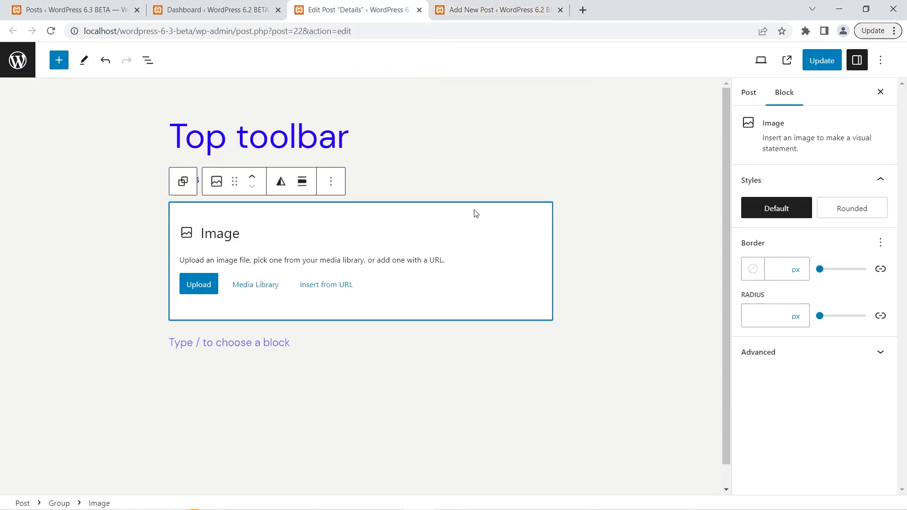
pyautogui.click(500, 174)
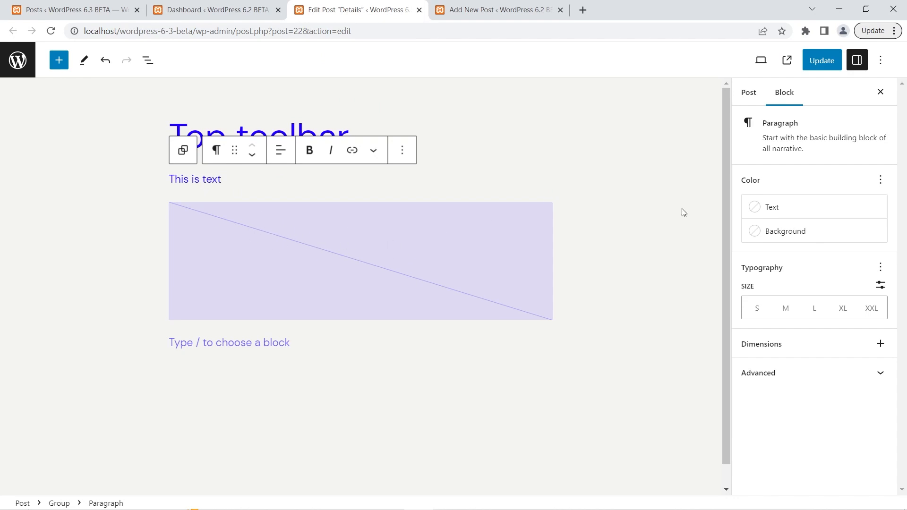
pyautogui.click(882, 61)
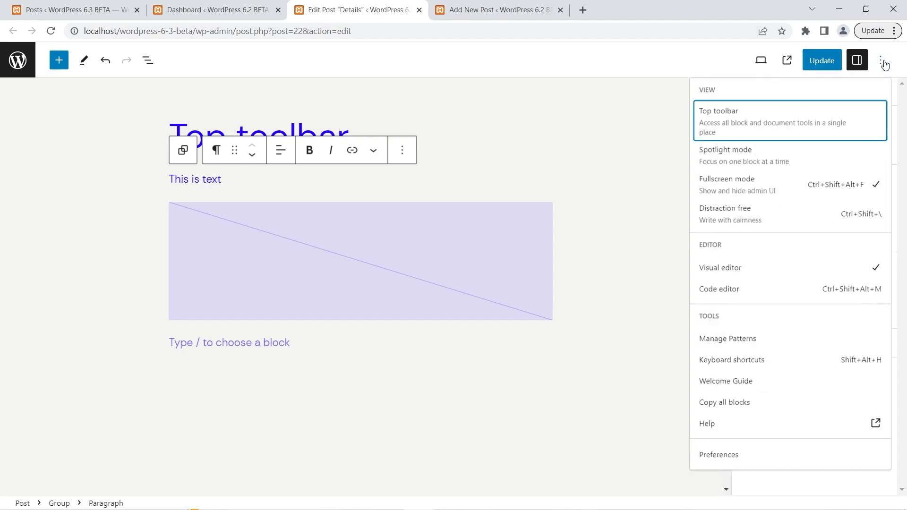
pyautogui.click(786, 118)
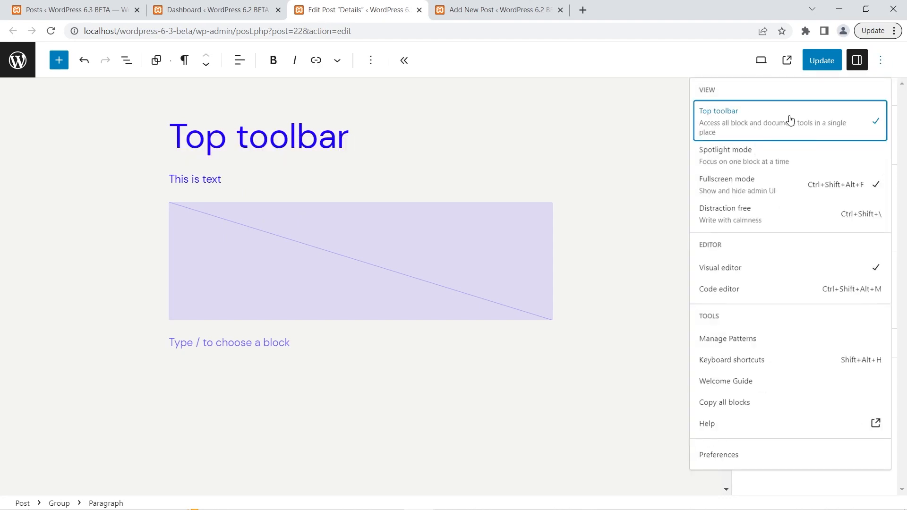
# Examine the 6.3 top toolbar for the Image and paragraph blocks, selecting the parent Group directly from each.
pyautogui.click(363, 264)
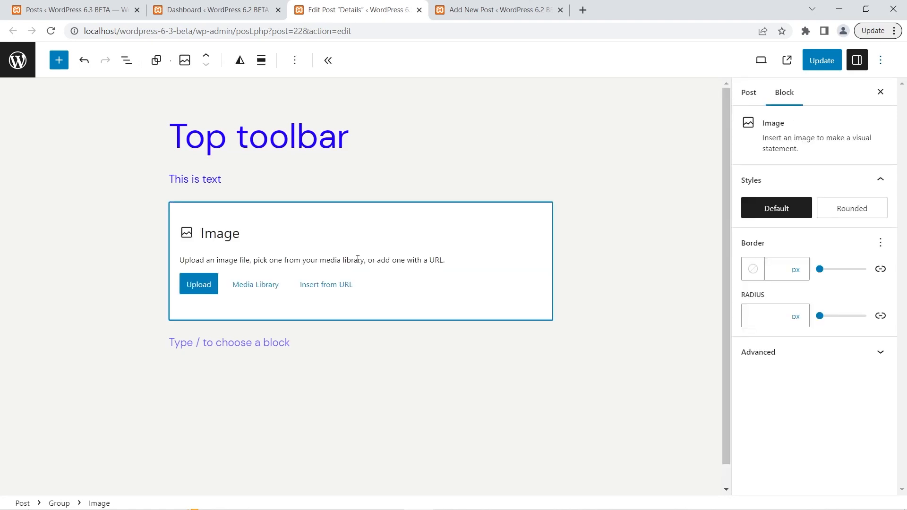
pyautogui.click(155, 60)
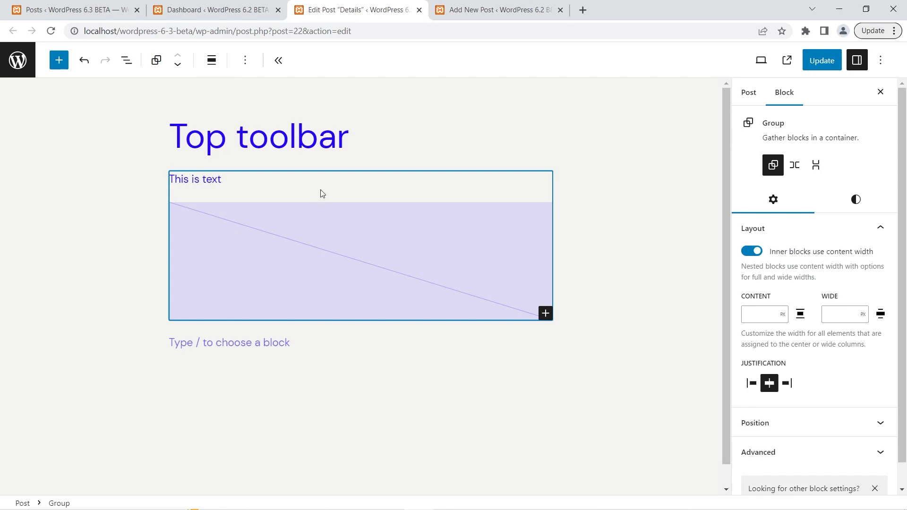
pyautogui.click(245, 176)
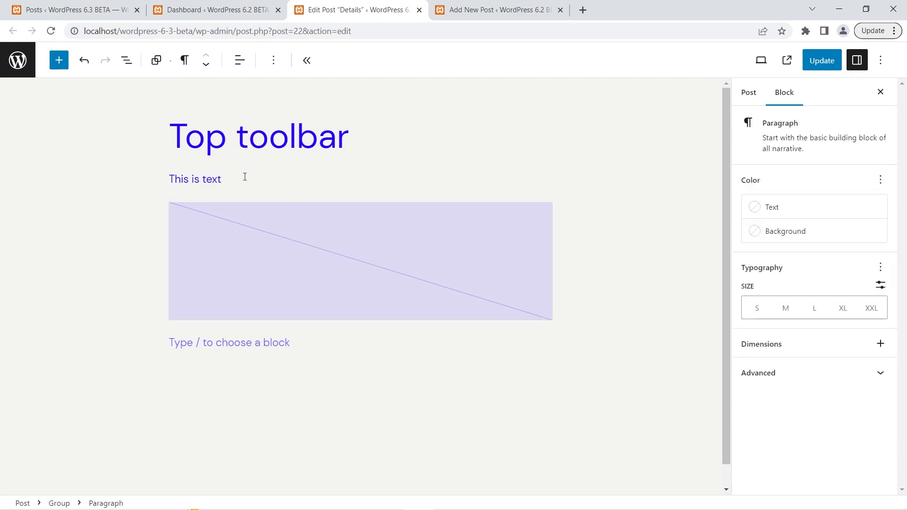
pyautogui.click(156, 61)
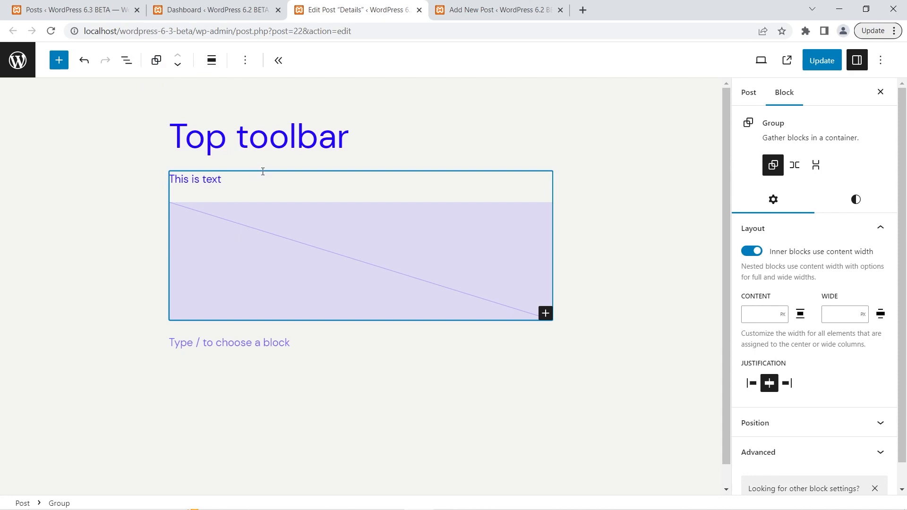
pyautogui.moveTo(274, 195)
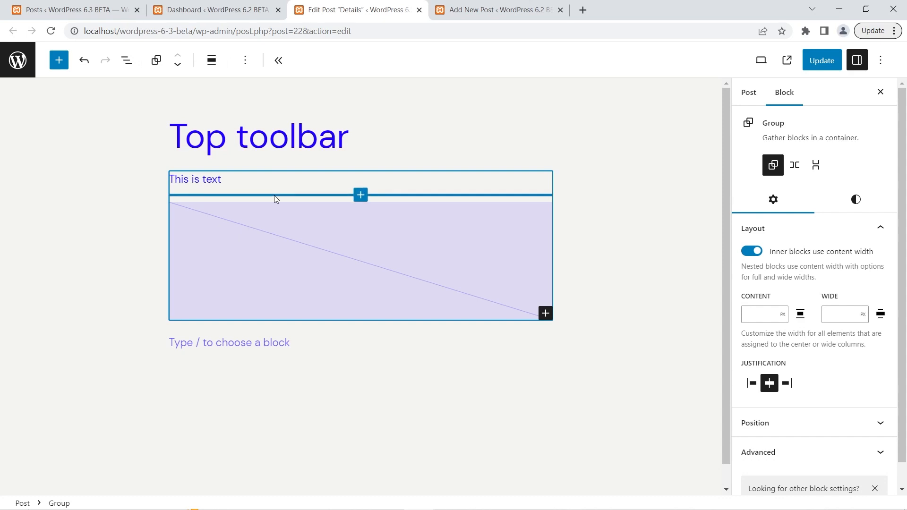